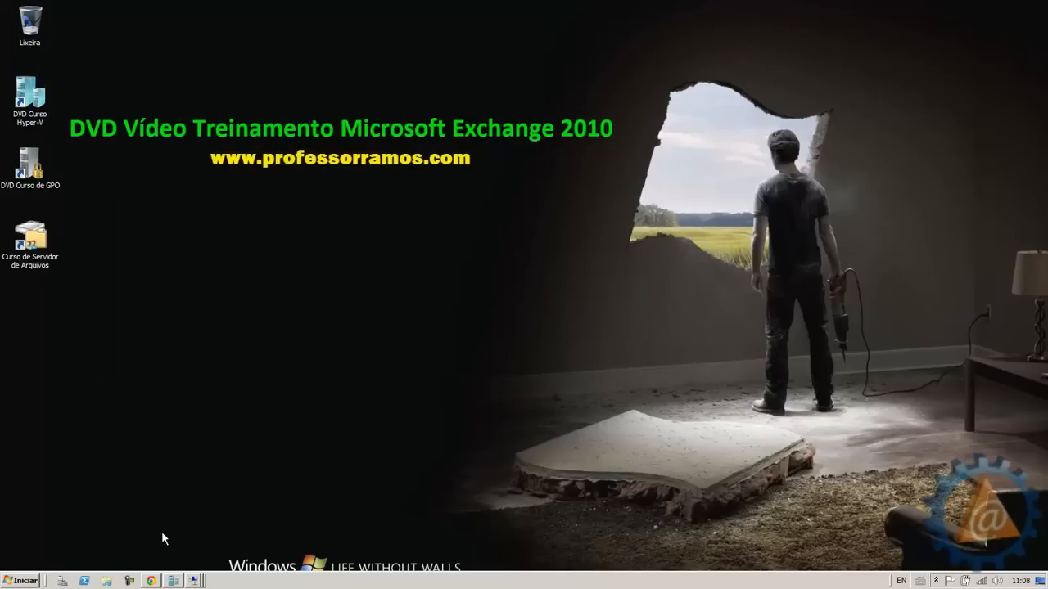
# Bring Chrome back up and go to the Windows Server 2012 lessons page on professorramos.com
pyautogui.click(152, 582)
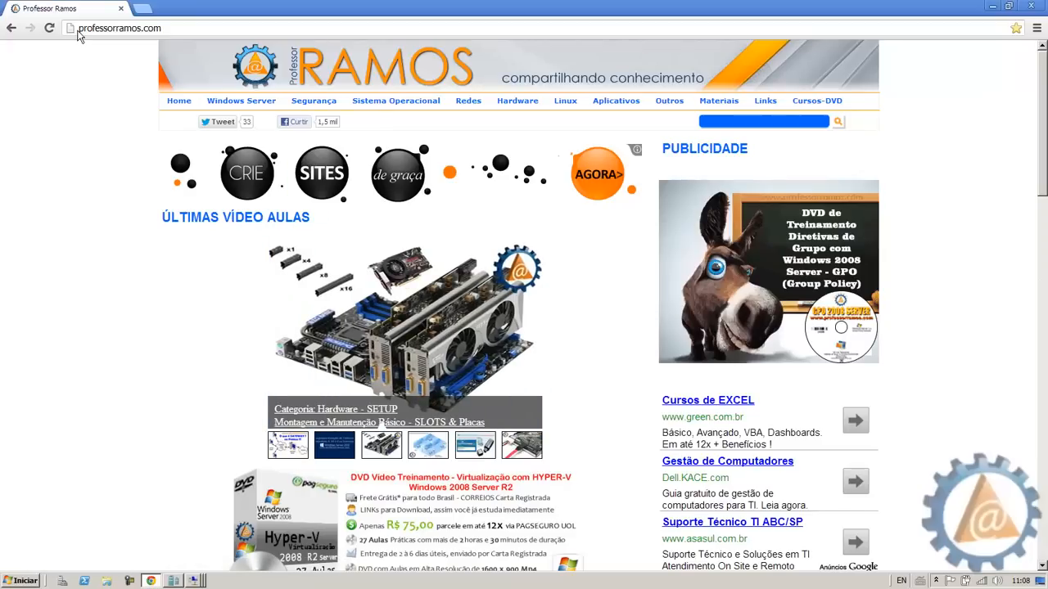
pyautogui.moveTo(244, 102)
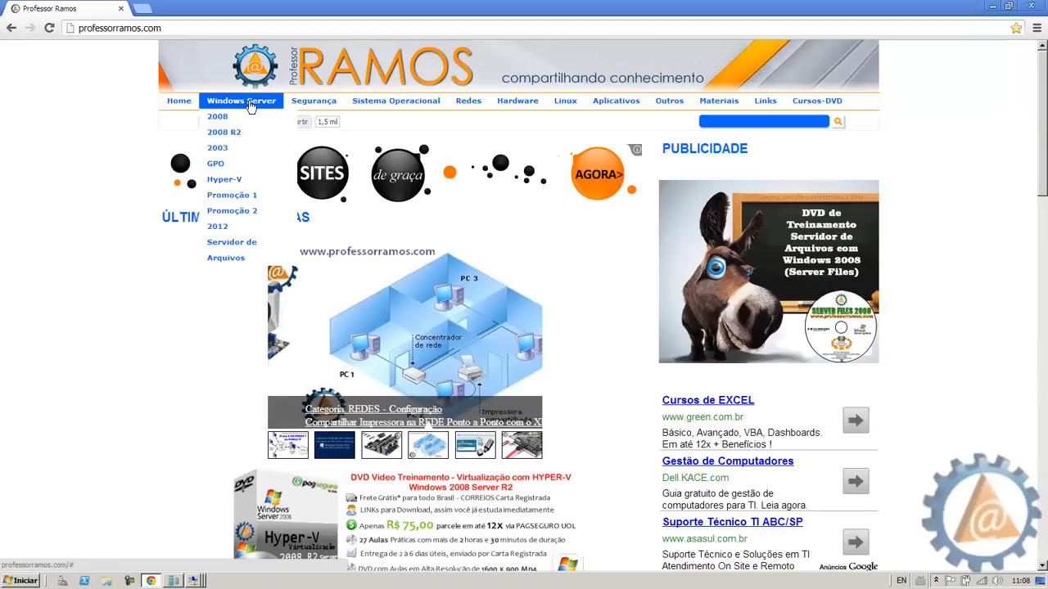
pyautogui.click(224, 227)
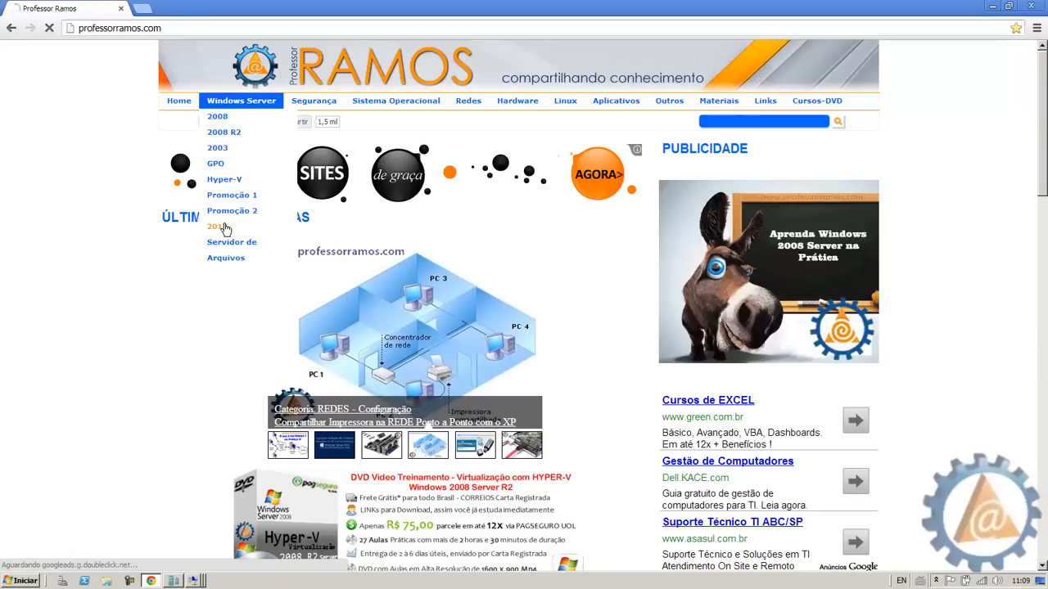
# Scroll through the 2012 lesson list, then minimize the browser
pyautogui.scroll(-9, 226, 229)
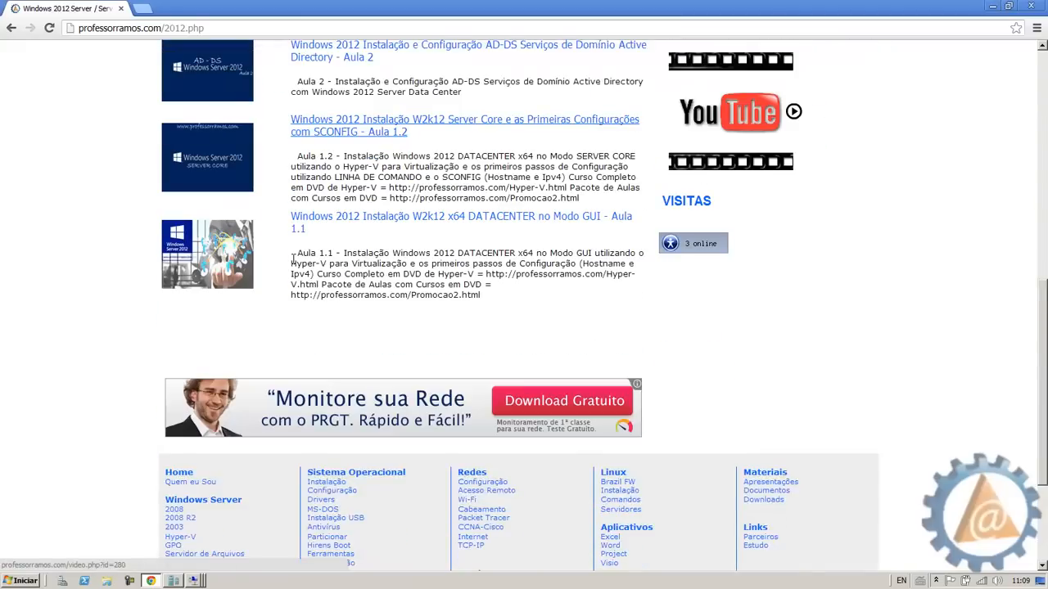
pyautogui.scroll(1, 327, 252)
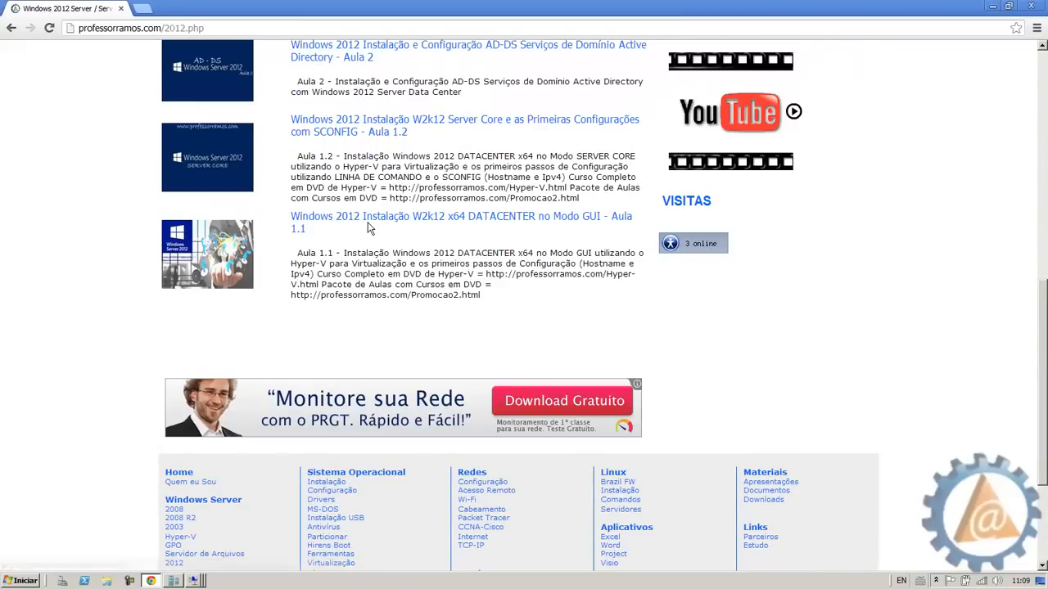
pyautogui.scroll(1, 367, 222)
pyautogui.scroll(1, 369, 222)
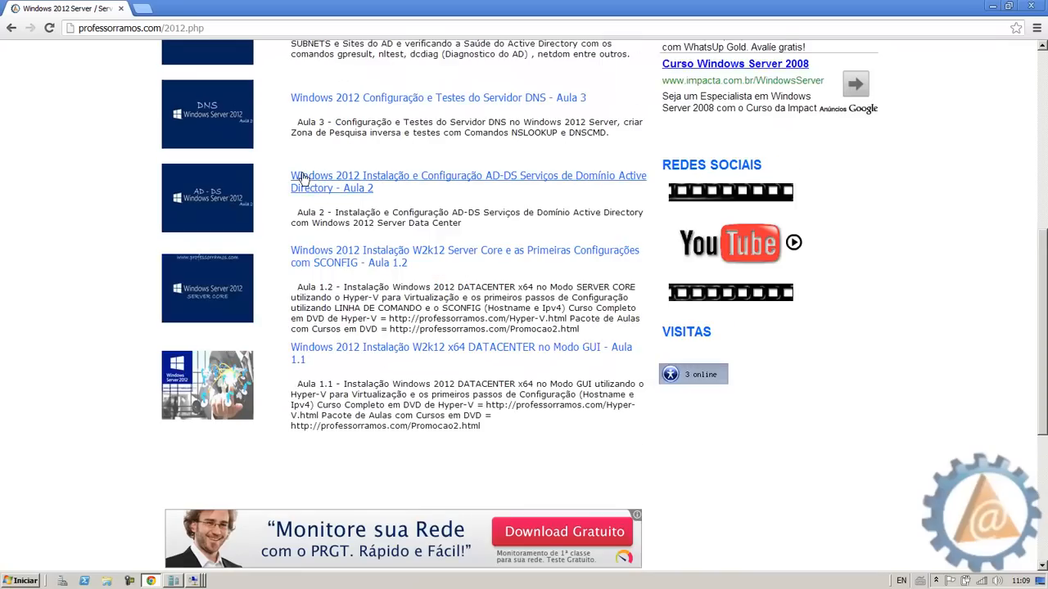
pyautogui.scroll(1, 395, 193)
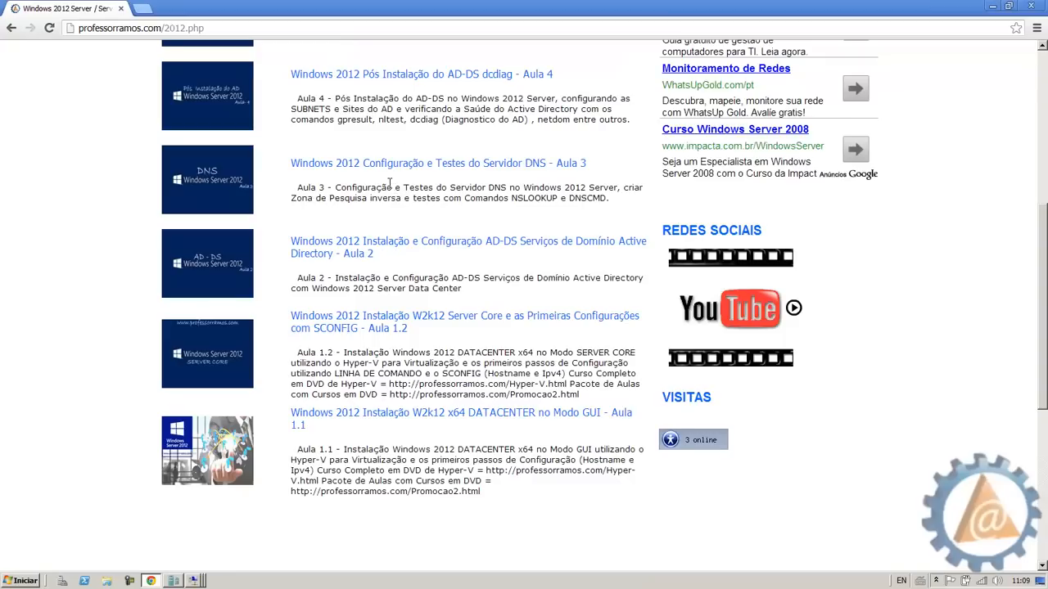
pyautogui.scroll(1, 370, 175)
pyautogui.scroll(1, 372, 223)
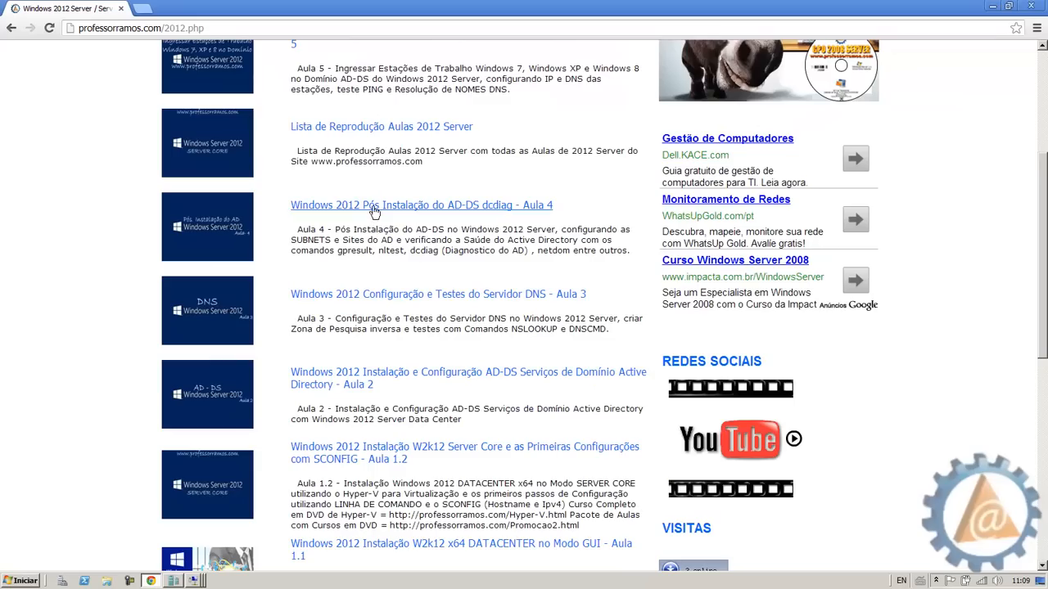
pyautogui.scroll(1, 384, 213)
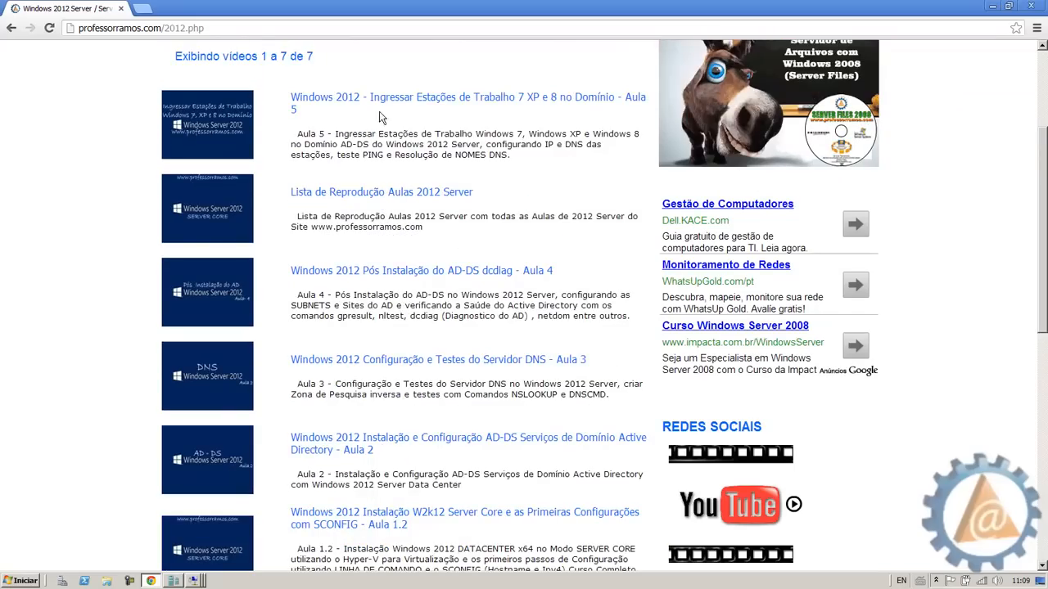
pyautogui.scroll(1, 386, 131)
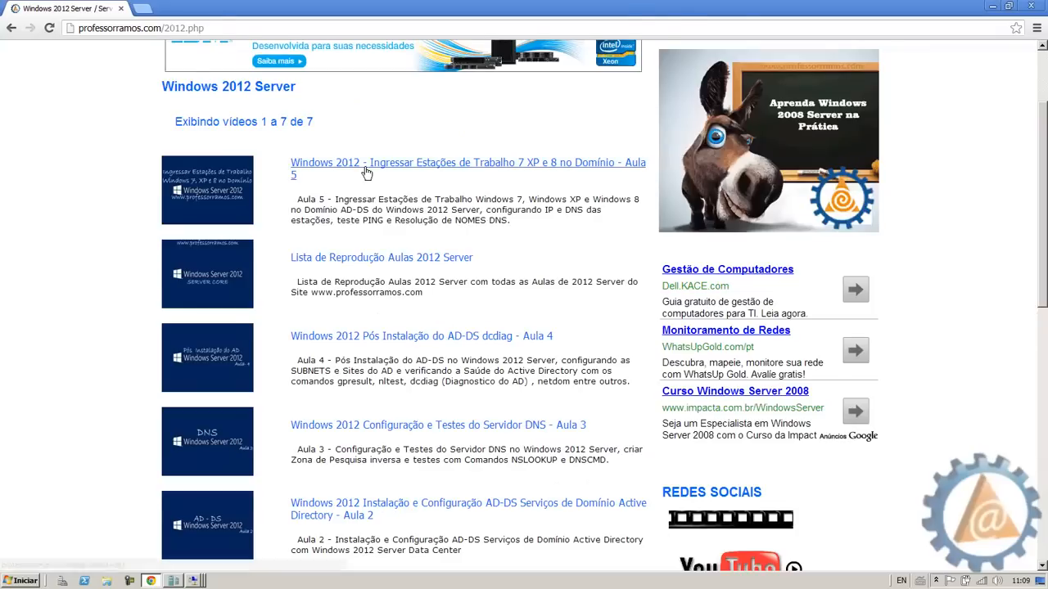
pyautogui.scroll(1, 365, 168)
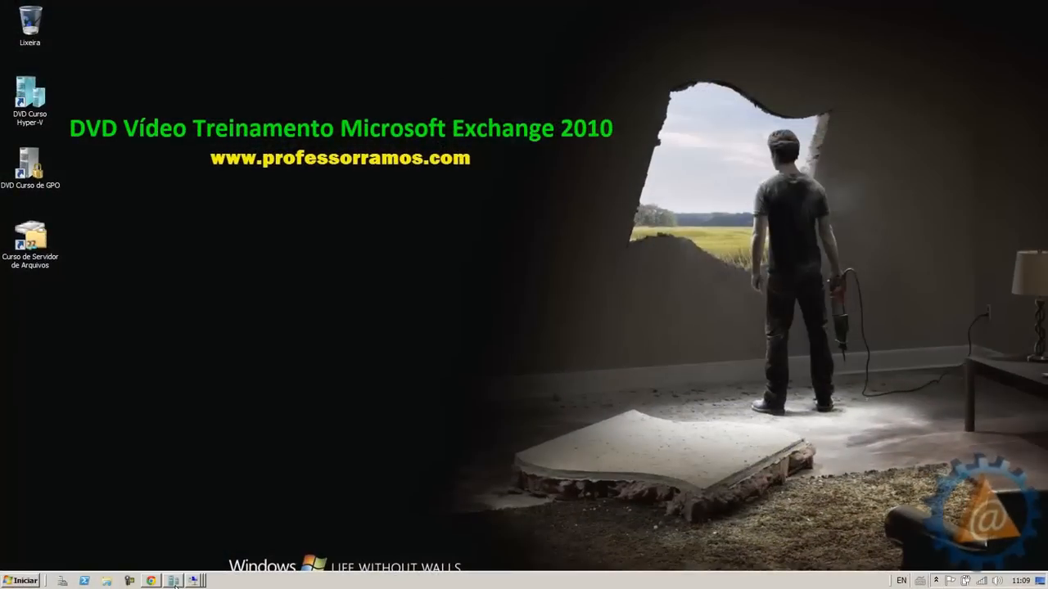
pyautogui.click(174, 580)
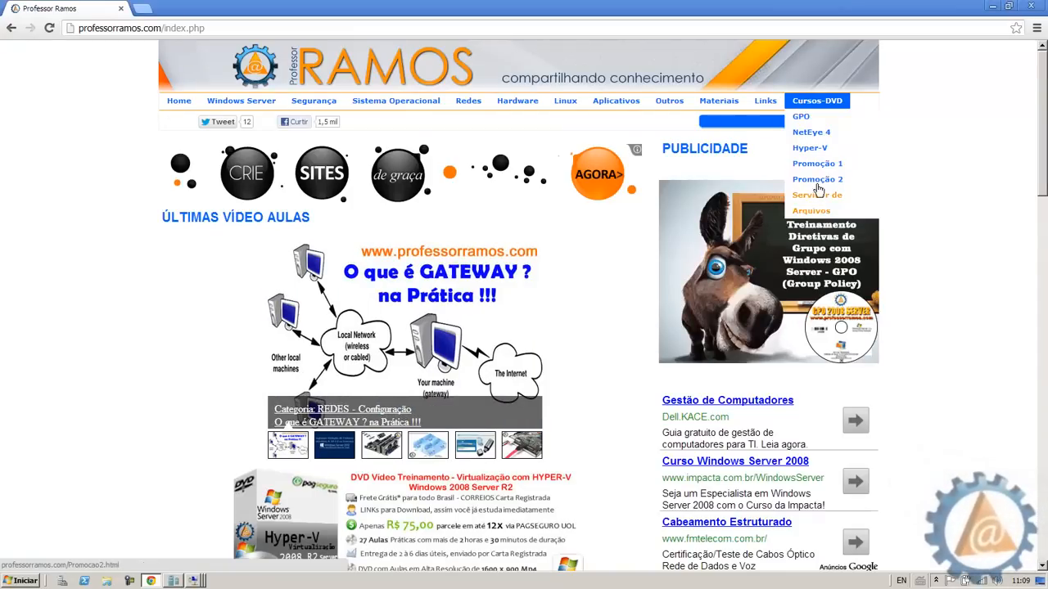
# Read through the Hyper-V course page, minimize Chrome, and list the four open VM connection windows
pyautogui.click(814, 151)
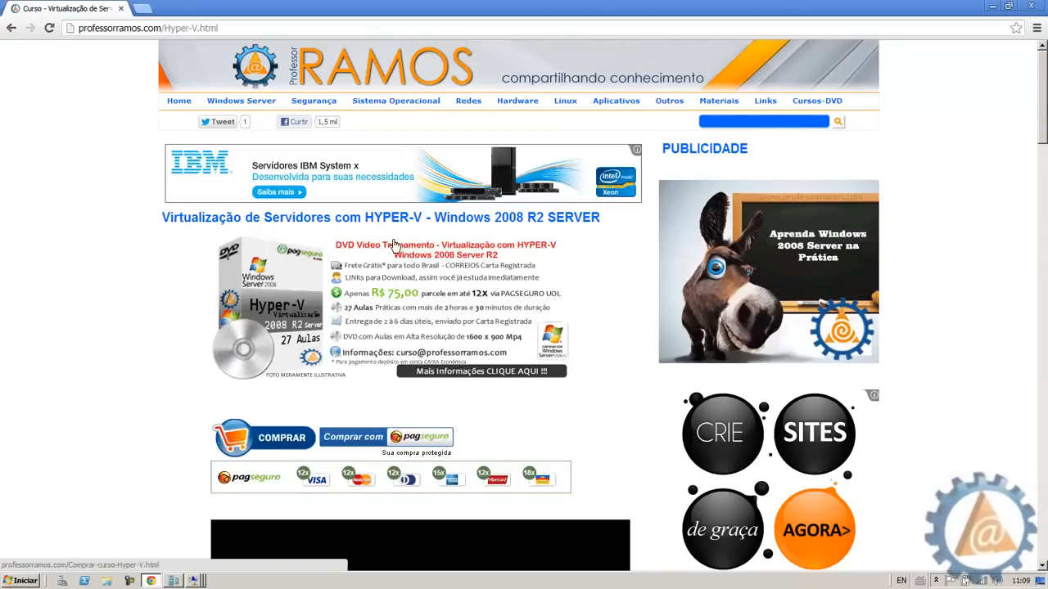
pyautogui.scroll(-15, 393, 244)
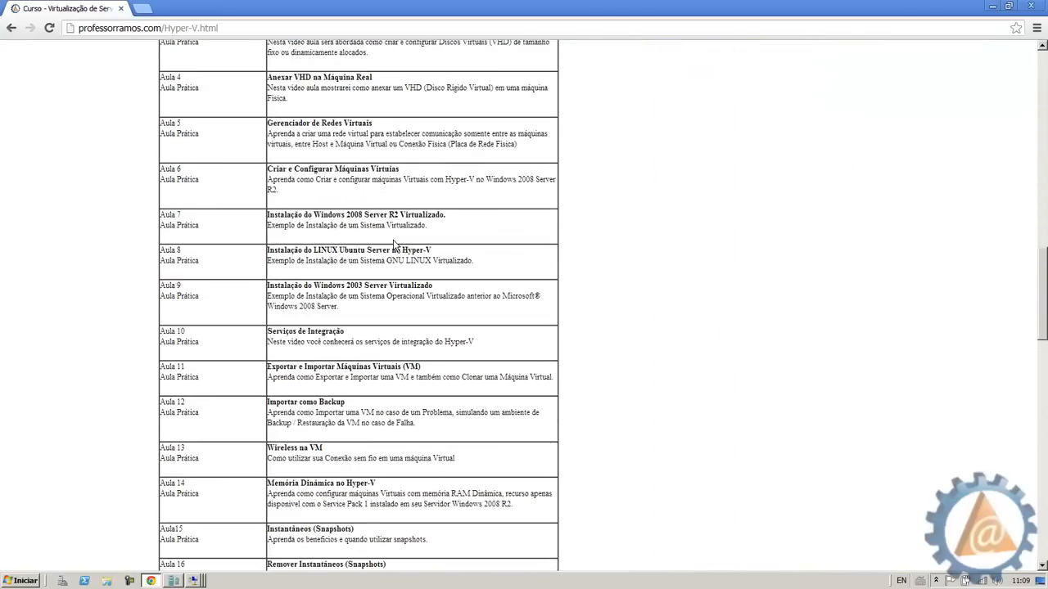
pyautogui.scroll(-6, 393, 244)
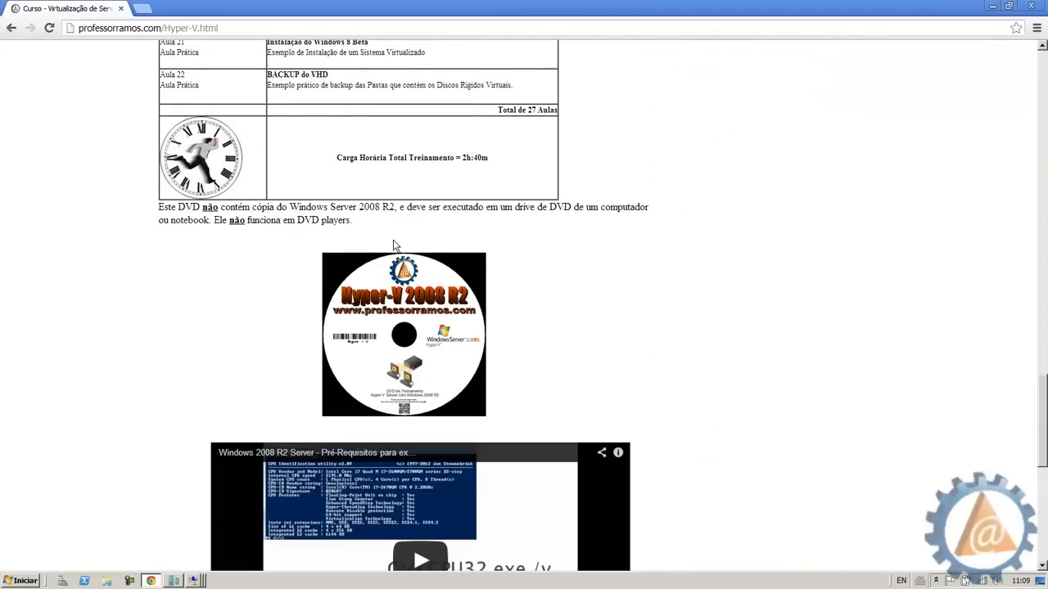
pyautogui.scroll(18, 393, 244)
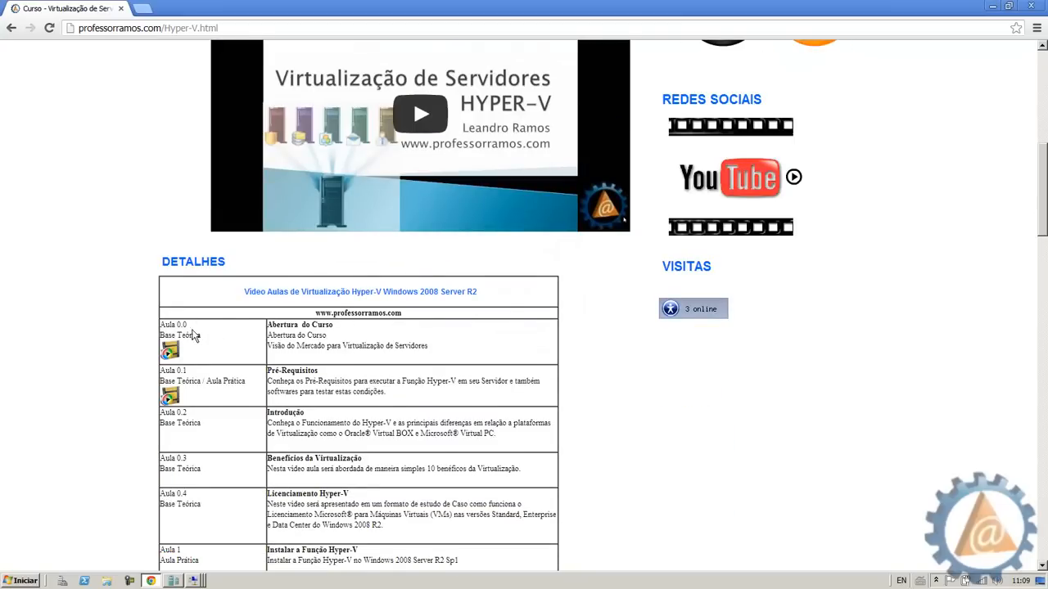
pyautogui.scroll(1, 192, 323)
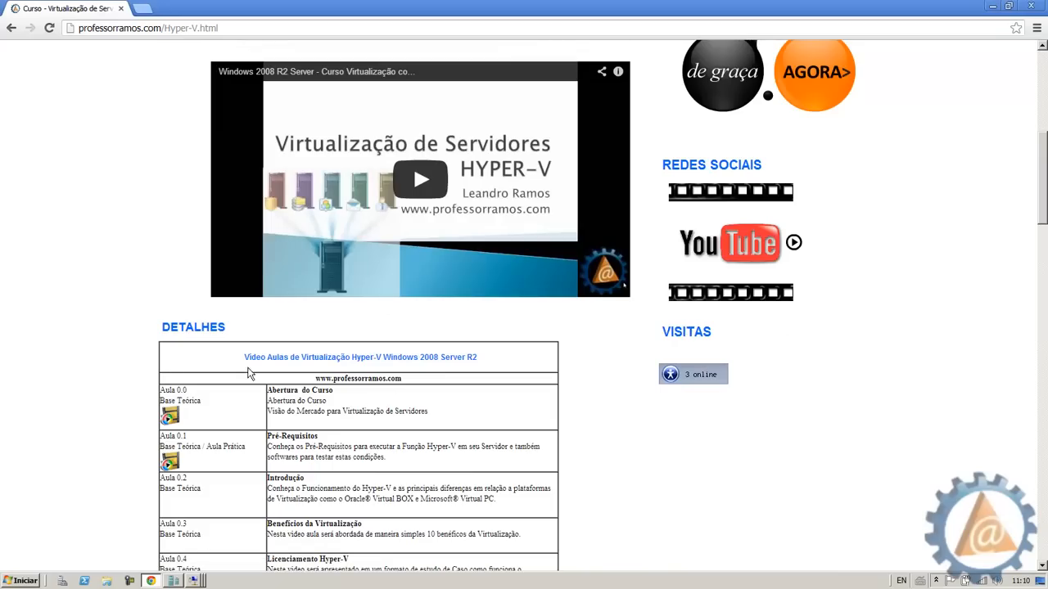
pyautogui.click(1010, 6)
pyautogui.click(193, 582)
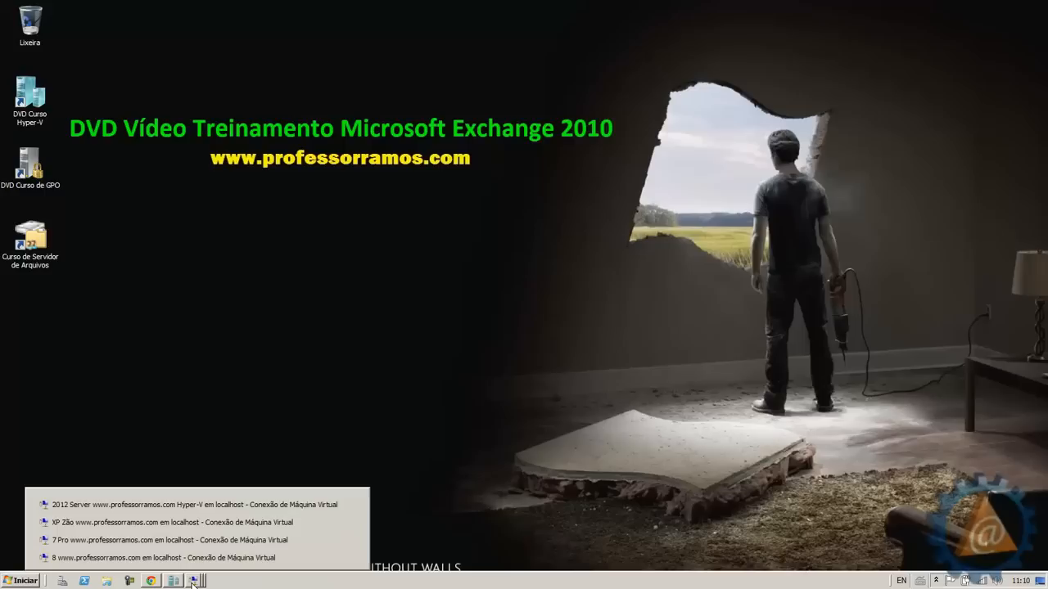
# Sign in to the 2012 Server VM as the domain Administrator with the account password
pyautogui.click(96, 507)
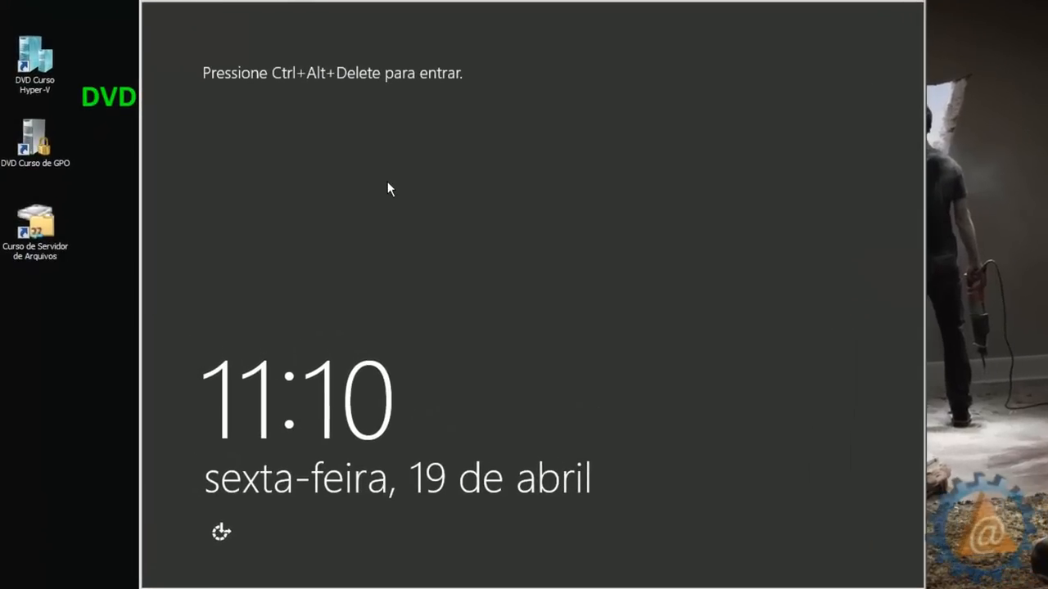
pyautogui.hotkey('ctrl', 'alt', 'End')
pyautogui.click(468, 223)
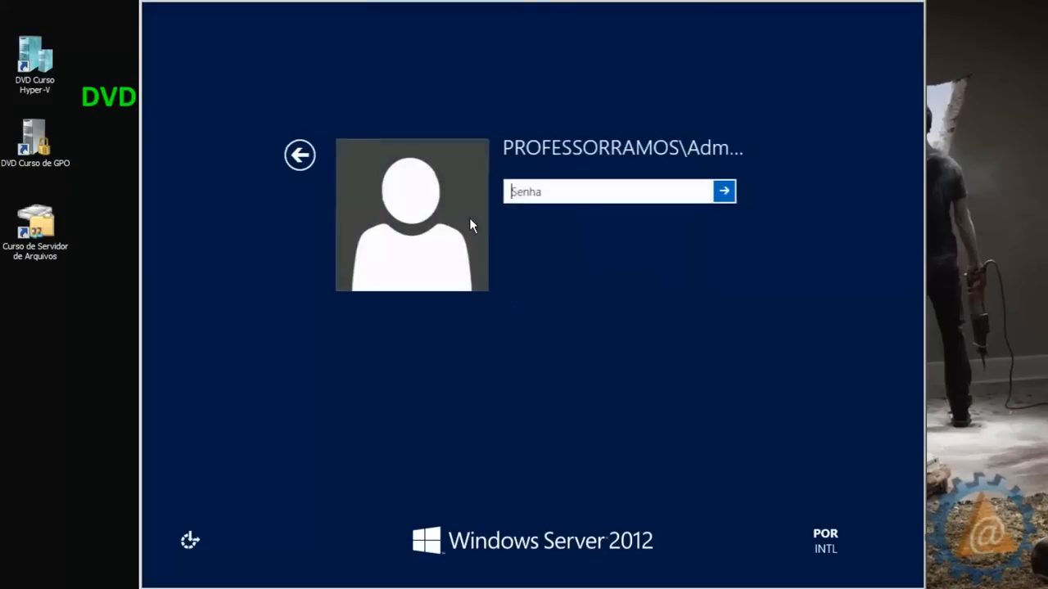
pyautogui.write('••')
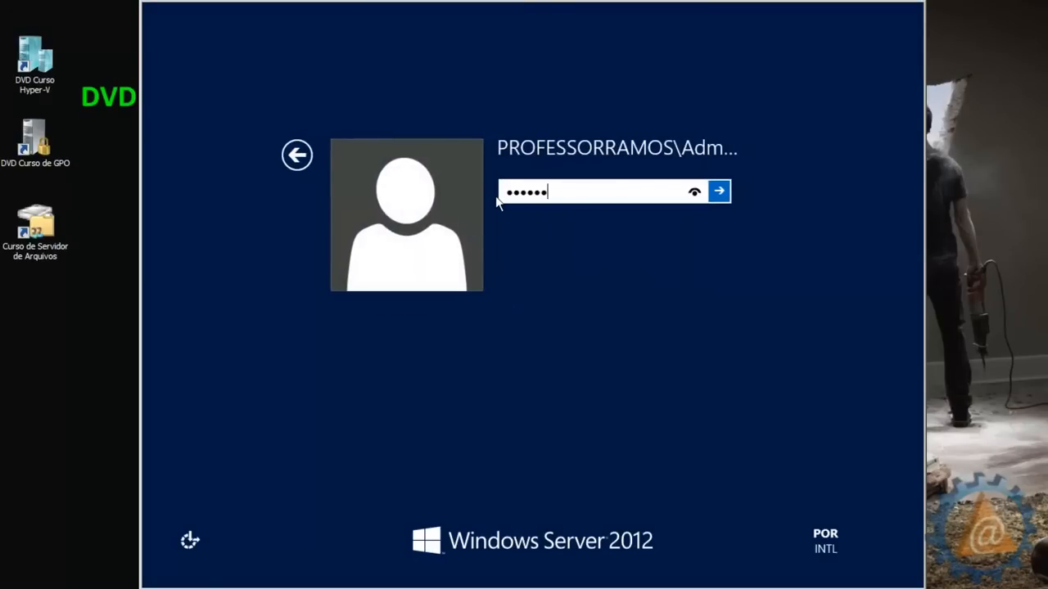
pyautogui.press('Return')
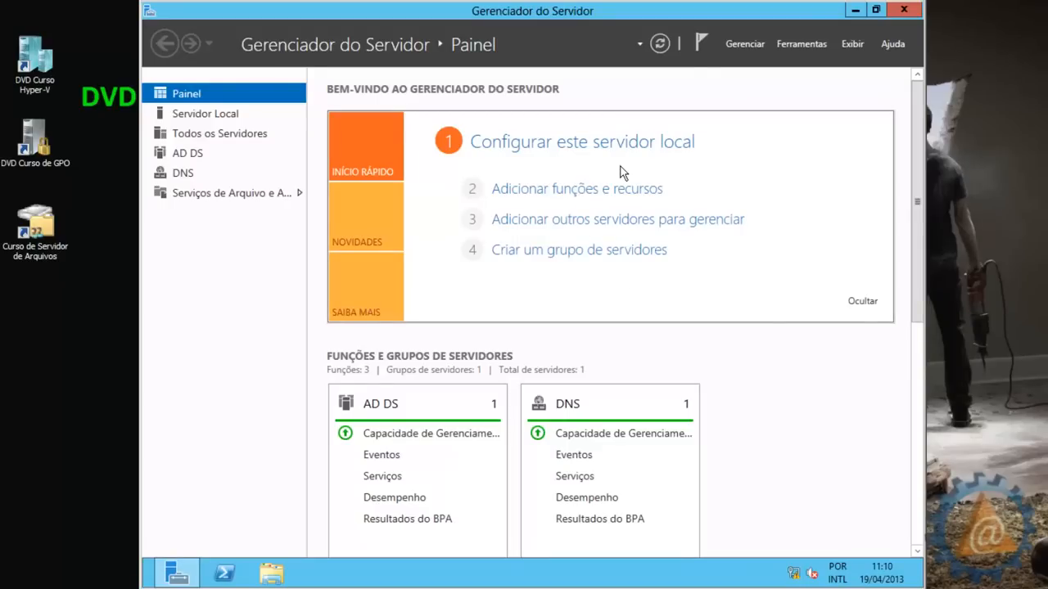
# Launch Usuários e Computadores do Active Directory from Ferramentas, then close it and Server Manager
pyautogui.click(806, 46)
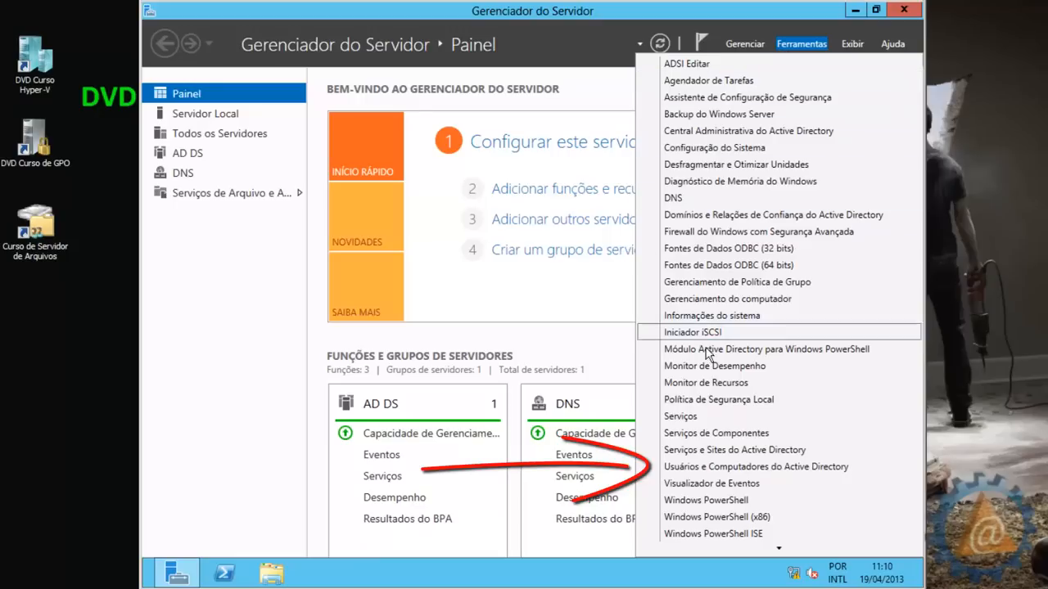
pyautogui.click(861, 472)
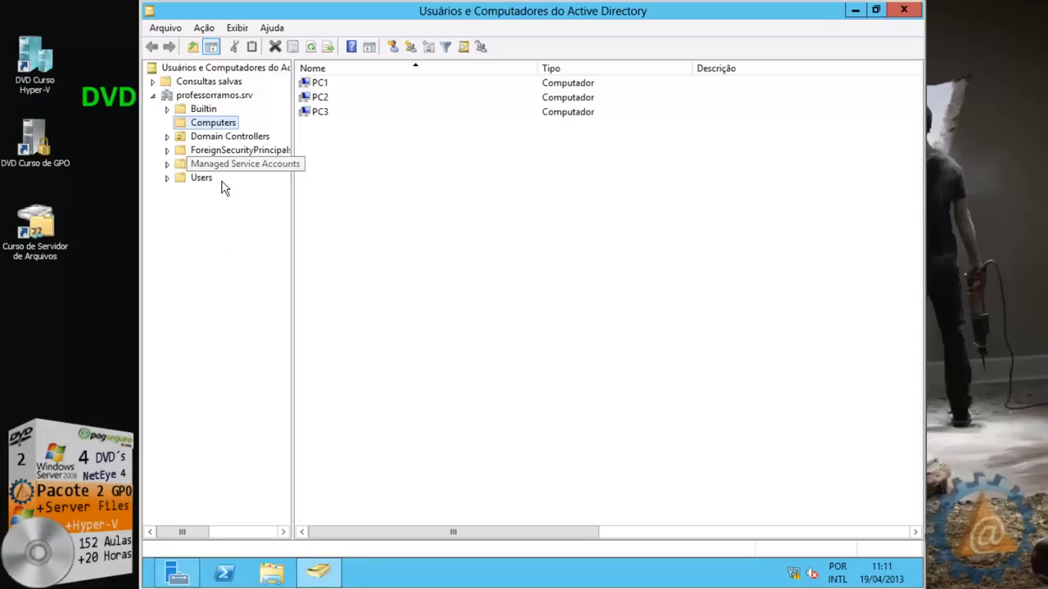
pyautogui.click(903, 11)
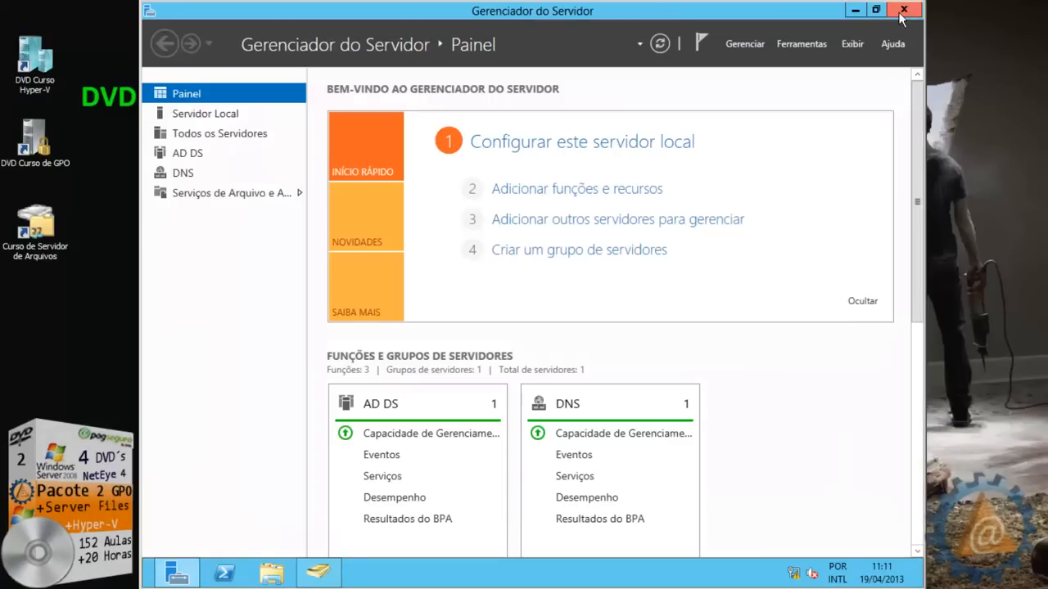
pyautogui.click(906, 12)
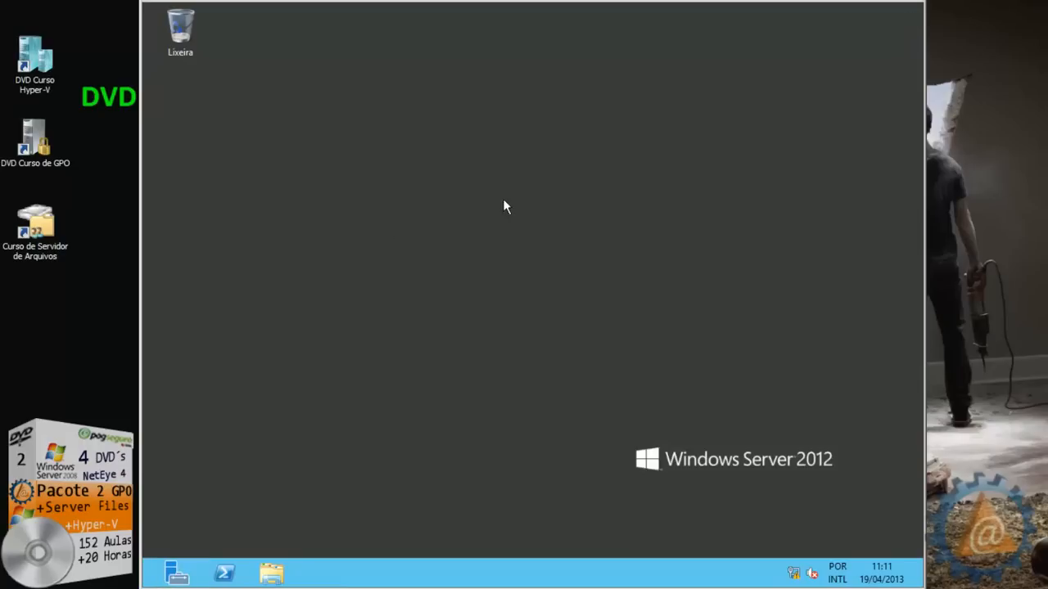
# Launch Active Directory Users and Computers from the Start screen
pyautogui.moveTo(144, 586)
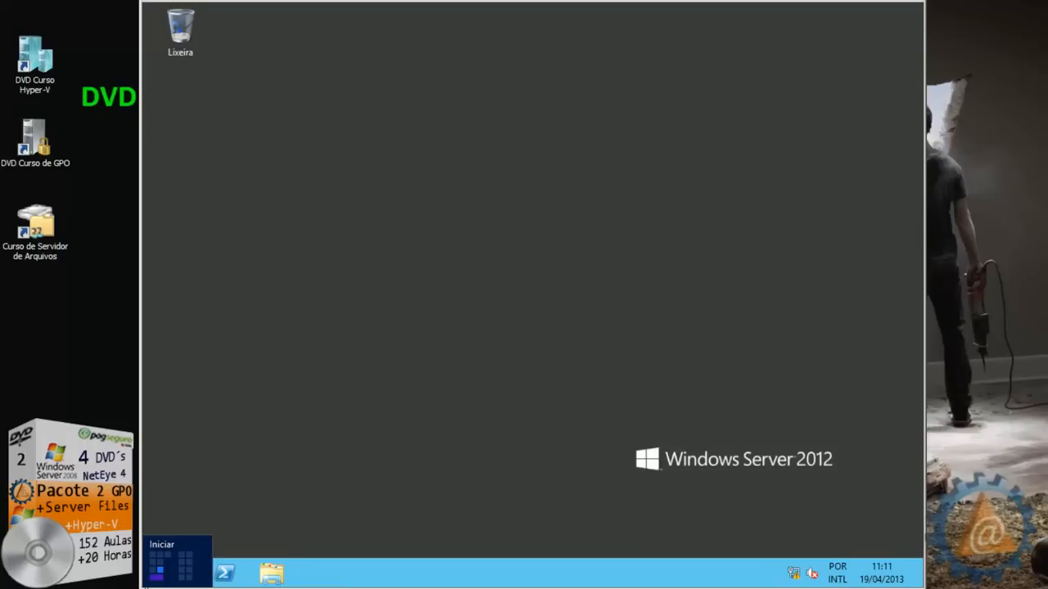
pyautogui.click(146, 583)
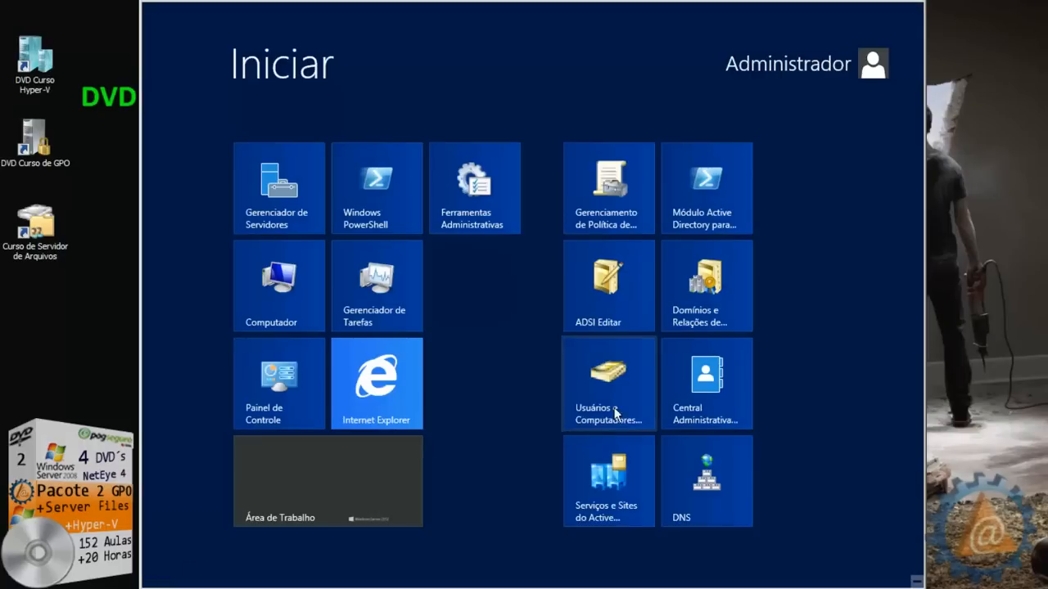
pyautogui.click(600, 380)
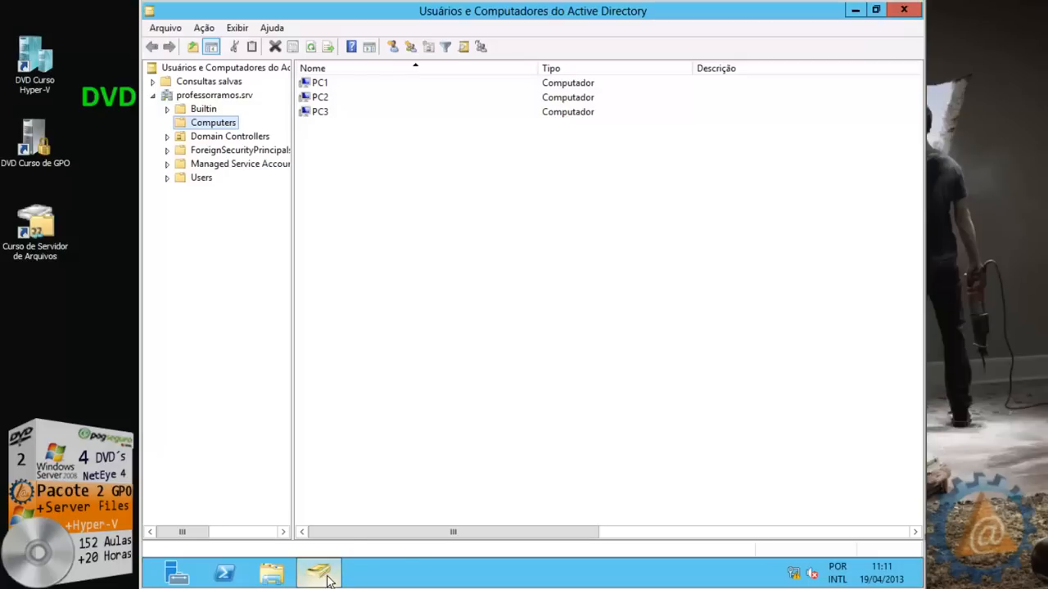
# Pin Active Directory Users and Computers to the taskbar, close it, and relaunch it from there
pyautogui.rightClick(323, 579)
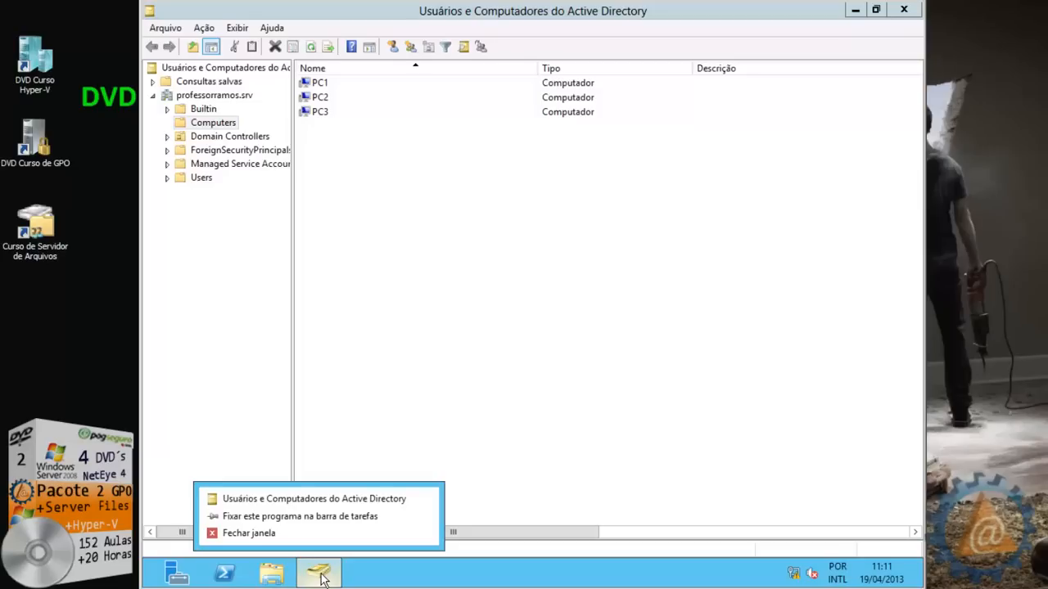
pyautogui.click(275, 519)
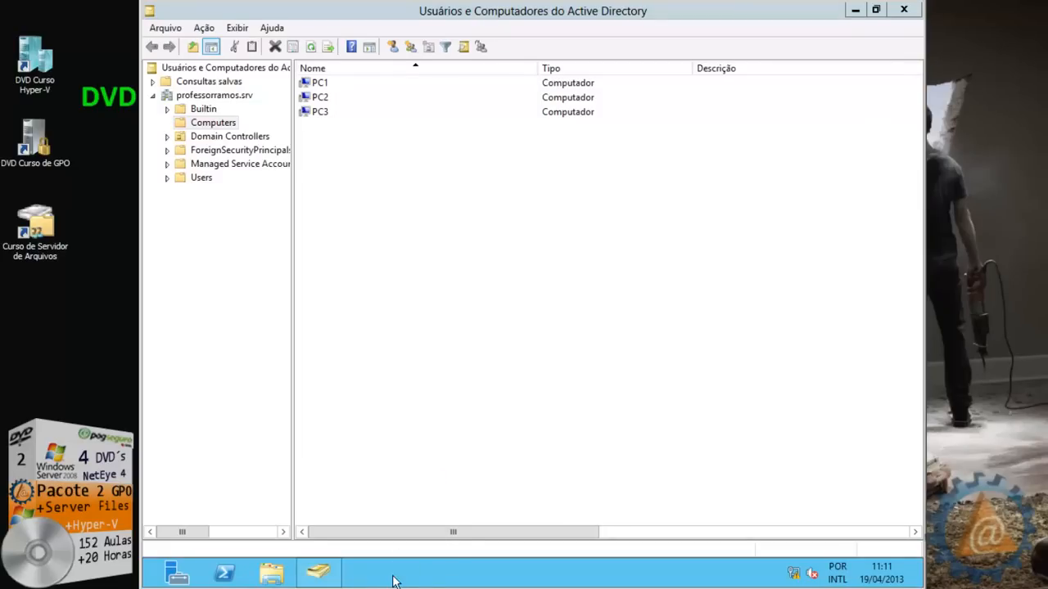
pyautogui.click(904, 10)
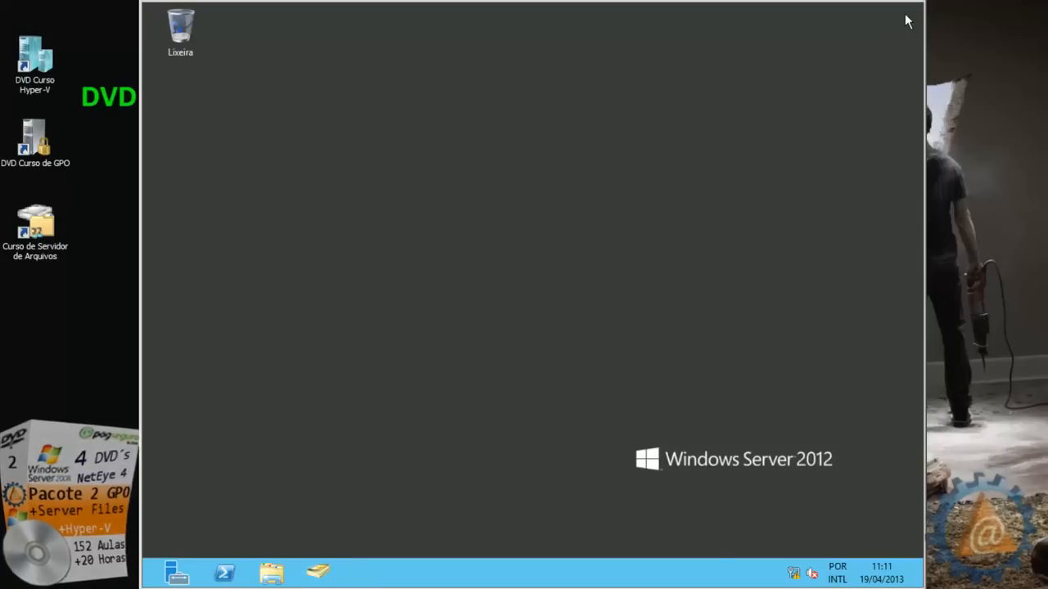
pyautogui.click(327, 579)
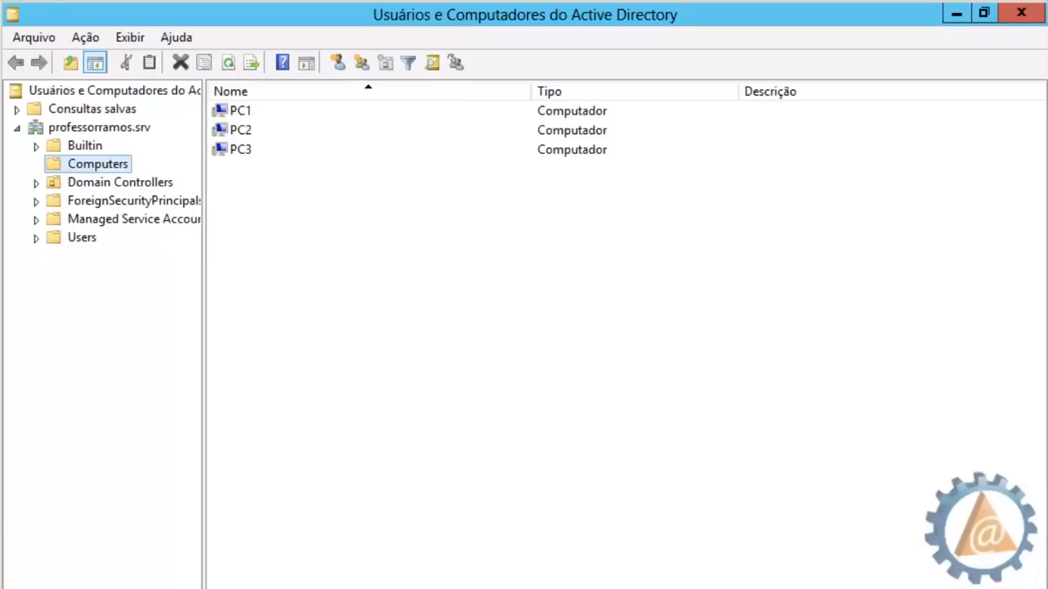
# Expand professorramos.srv and select Builtin to list groups like Administradores and Convidados
pyautogui.doubleClick(90, 130)
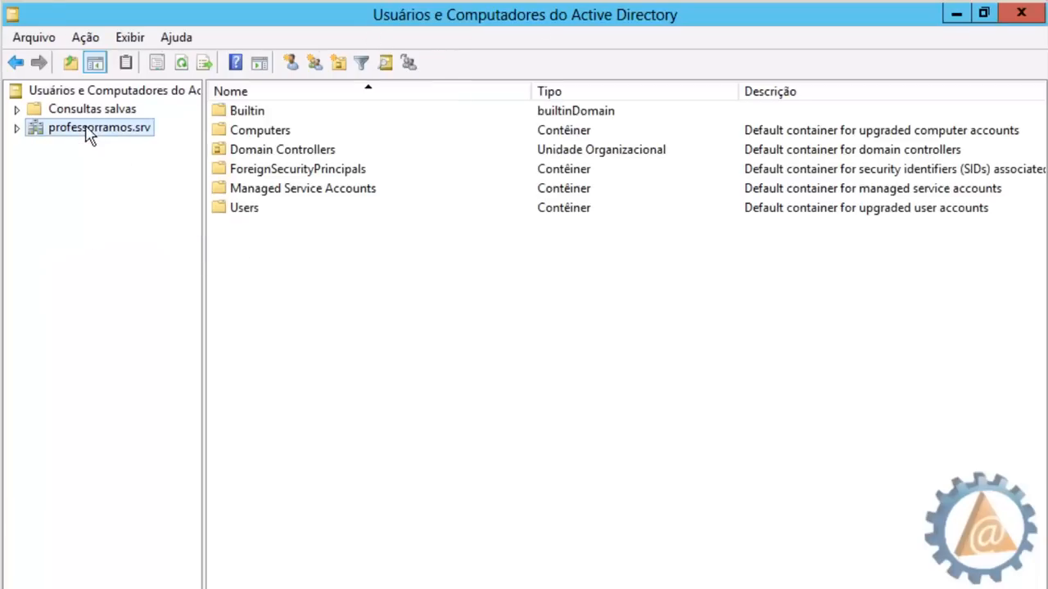
pyautogui.doubleClick(144, 131)
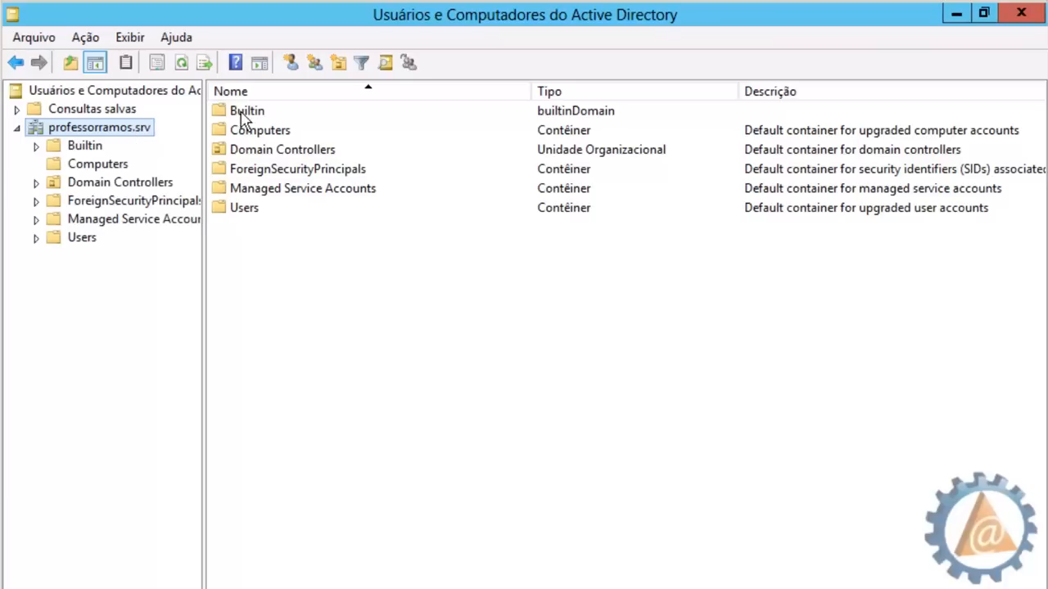
pyautogui.click(85, 146)
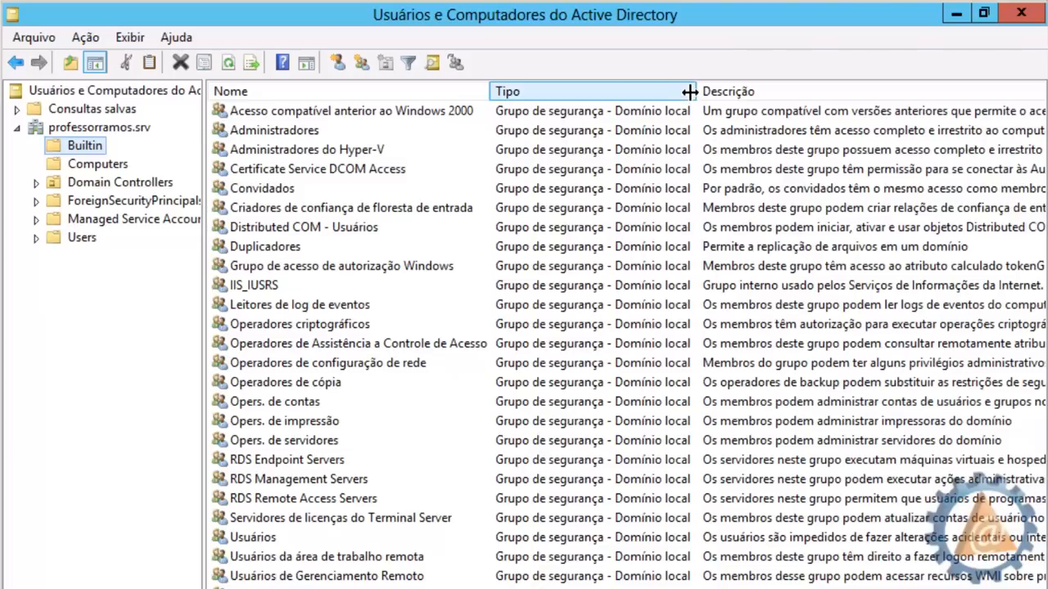
pyautogui.click(763, 110)
pyautogui.click(839, 129)
pyautogui.click(823, 151)
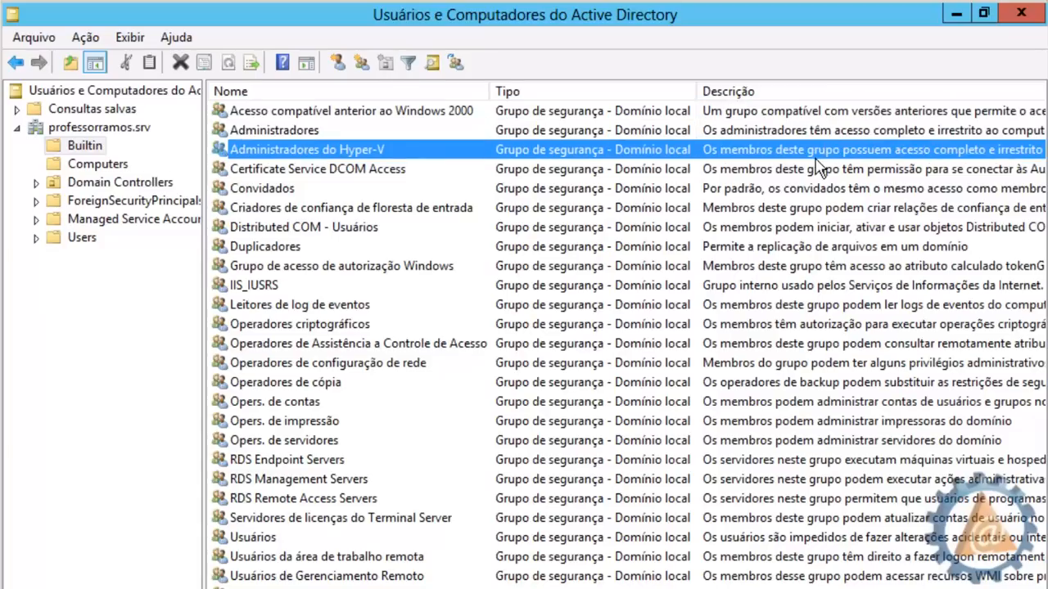
pyautogui.click(813, 170)
pyautogui.click(809, 190)
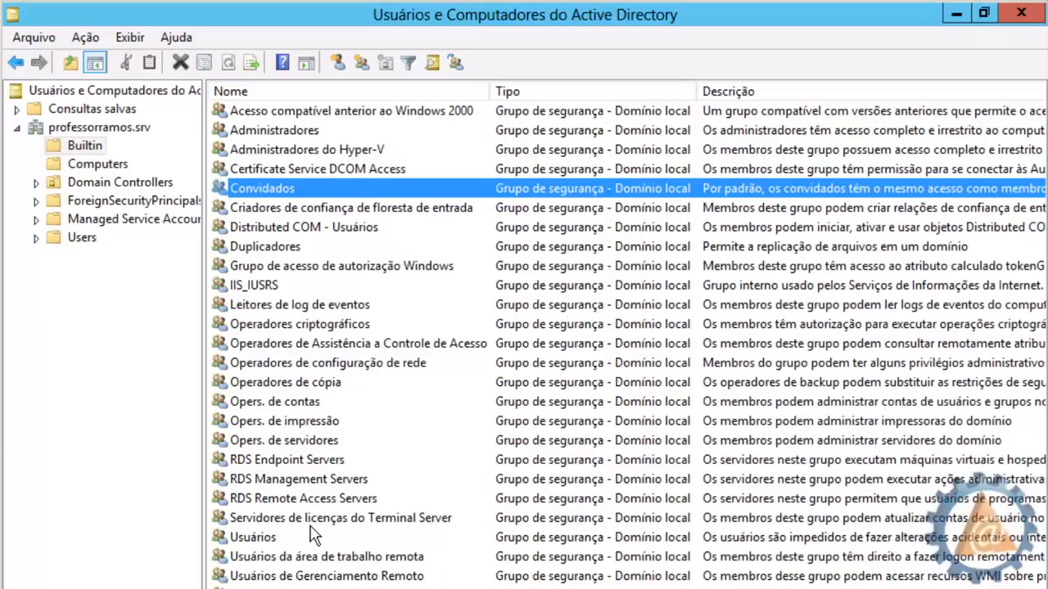
pyautogui.click(292, 136)
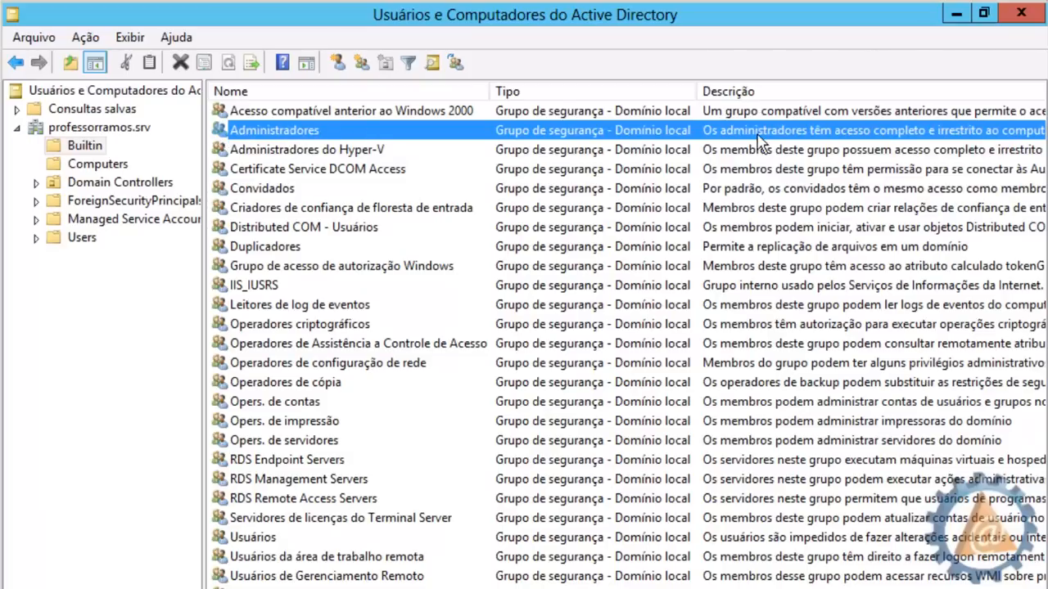
pyautogui.moveTo(409, 588); pyautogui.dragTo(655, 588)
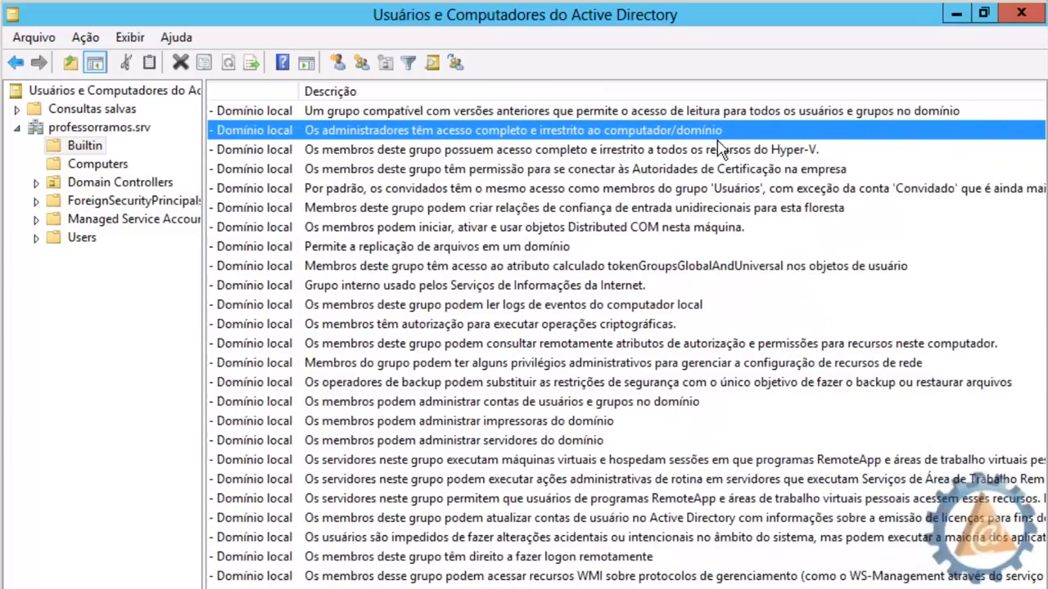
pyautogui.moveTo(622, 587); pyautogui.dragTo(360, 588)
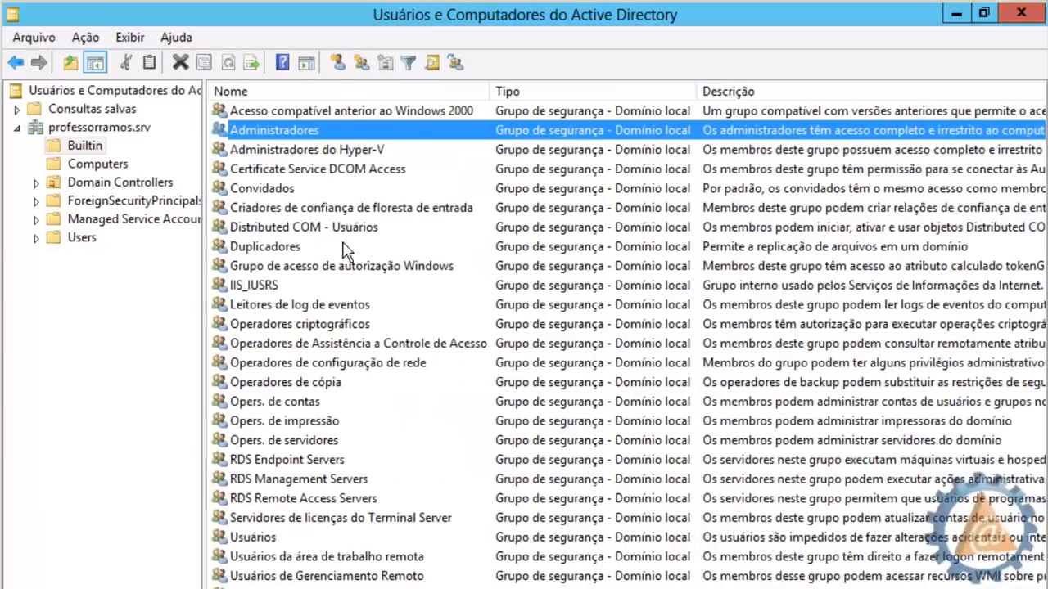
pyautogui.click(226, 404)
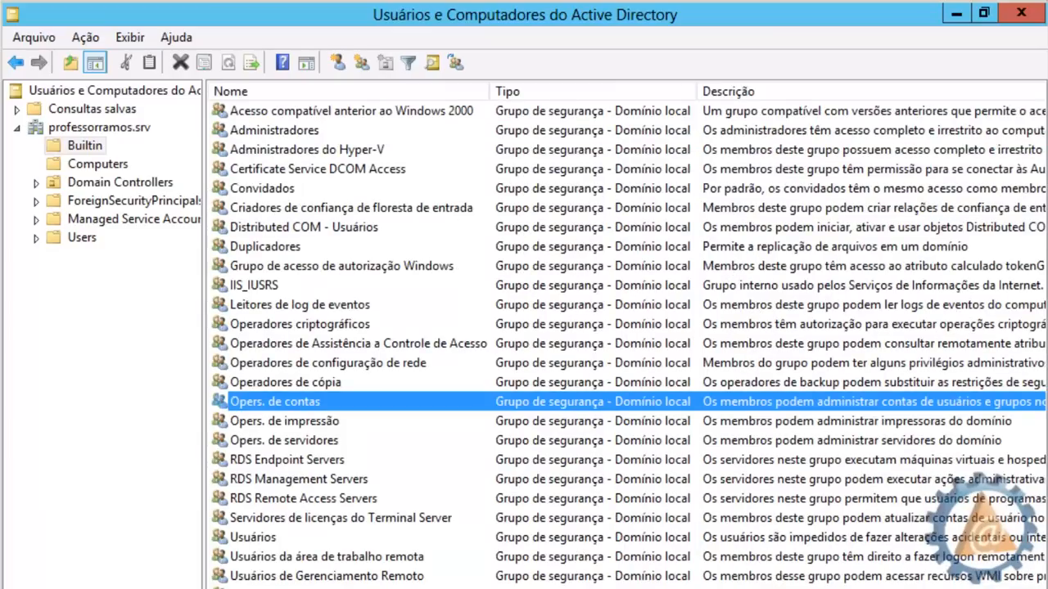
pyautogui.moveTo(360, 588); pyautogui.dragTo(575, 587)
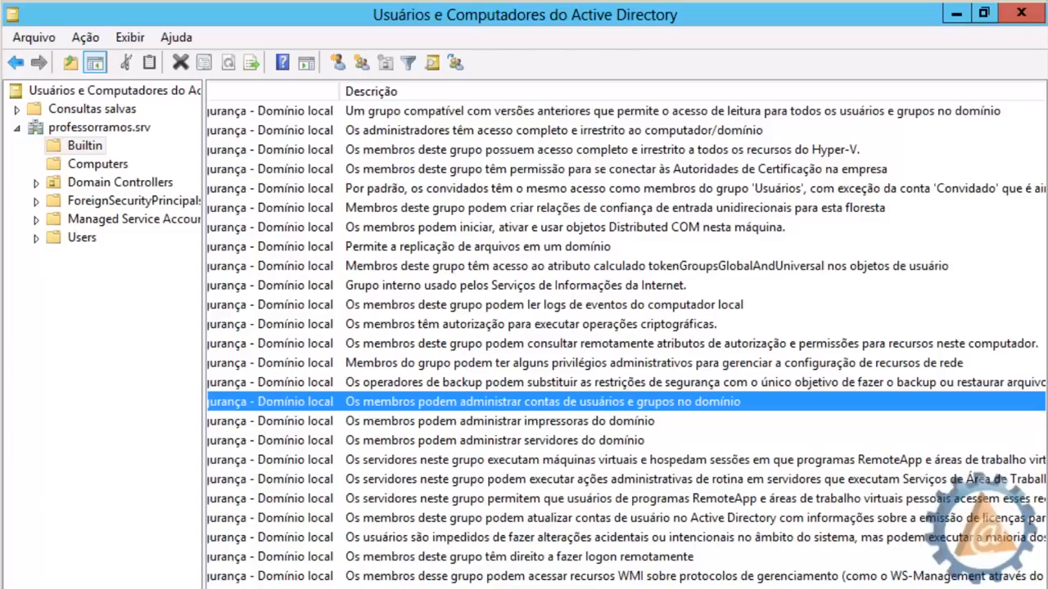
pyautogui.hscroll(-5, 627, 333)
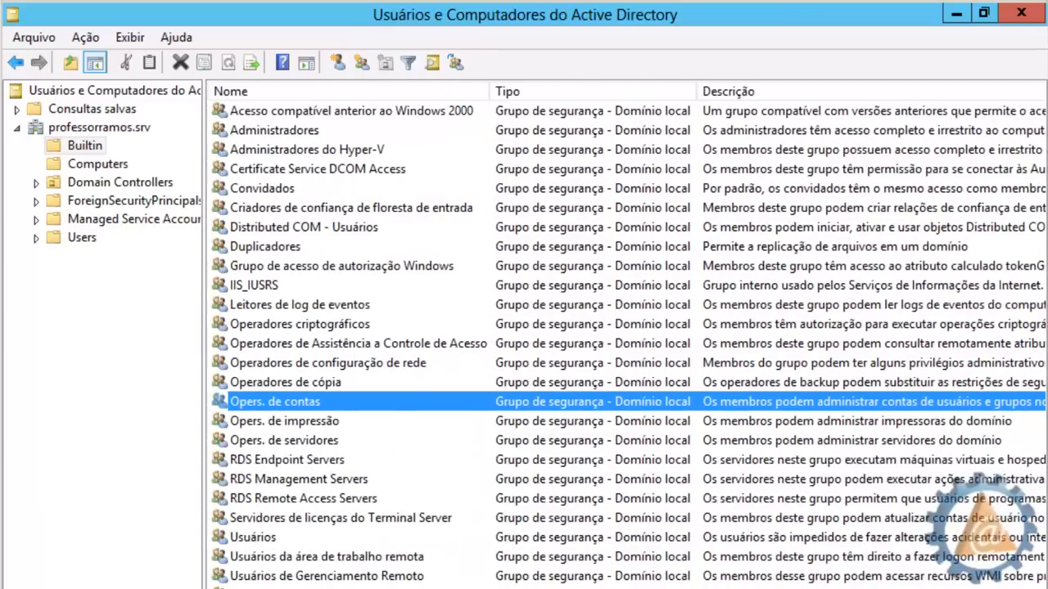
pyautogui.click(297, 381)
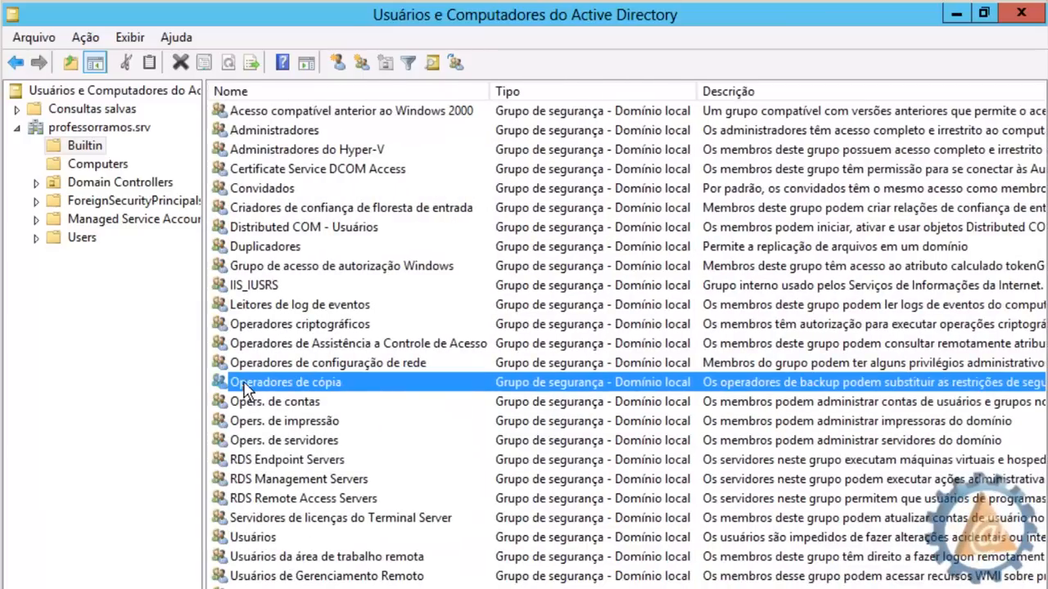
pyautogui.moveTo(521, 588); pyautogui.dragTo(689, 588)
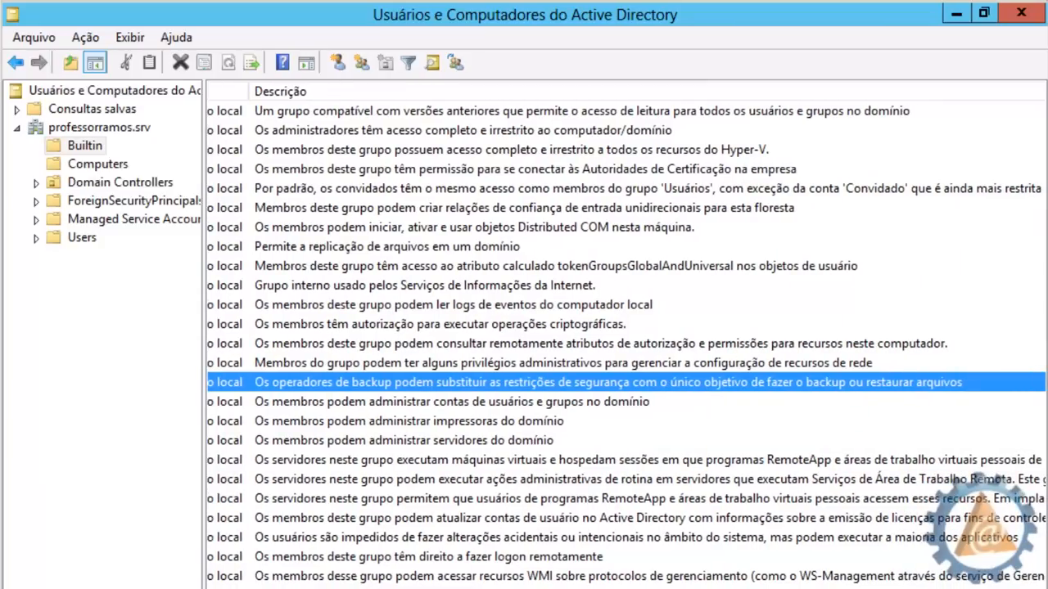
pyautogui.moveTo(689, 588); pyautogui.dragTo(444, 587)
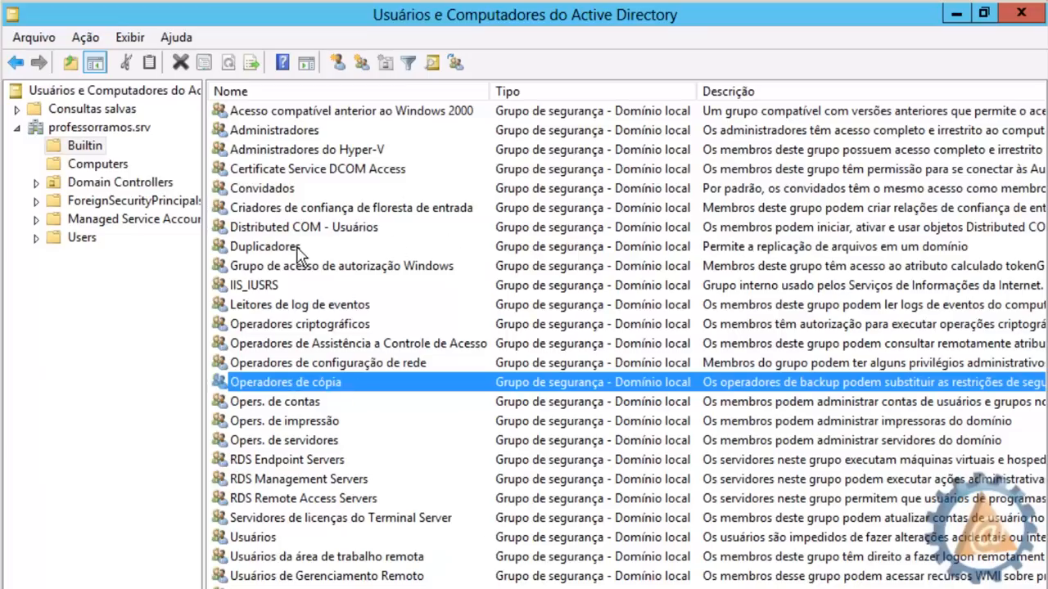
pyautogui.click(265, 115)
pyautogui.click(266, 133)
pyautogui.click(266, 187)
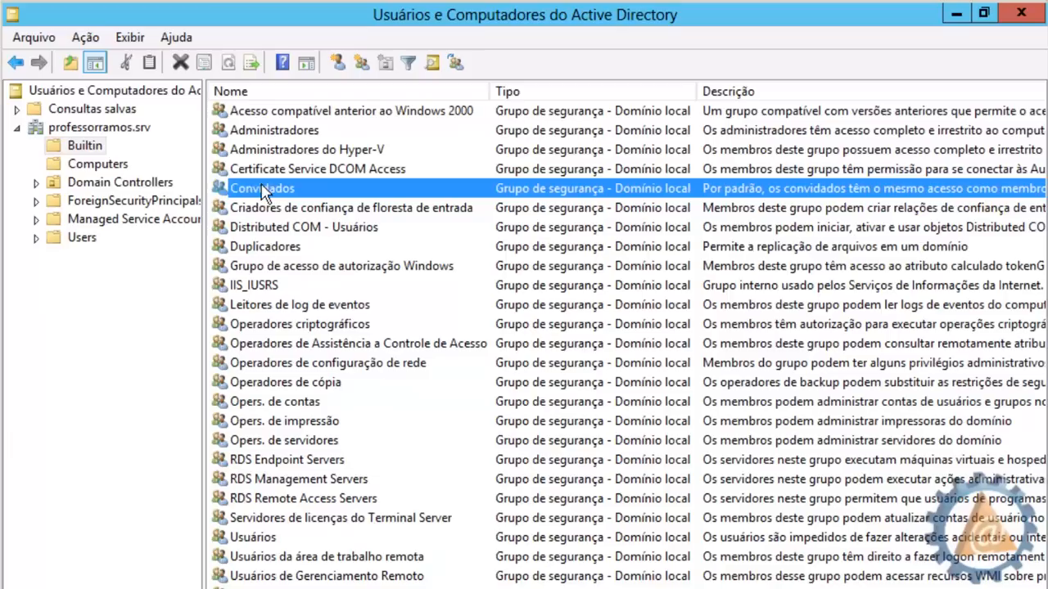
pyautogui.click(260, 250)
pyautogui.click(266, 363)
pyautogui.click(266, 460)
pyautogui.click(271, 575)
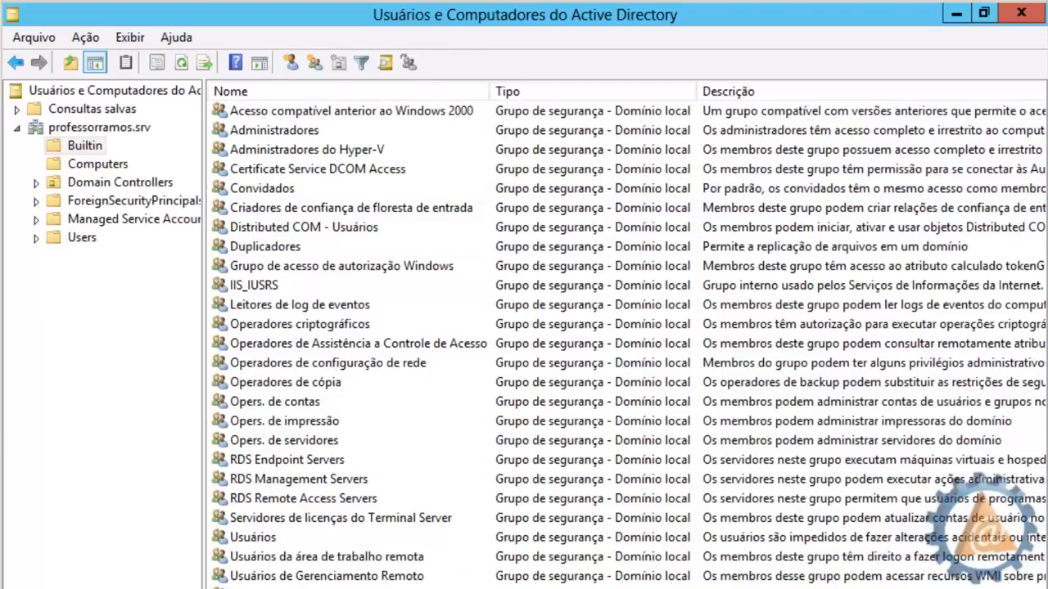
# Show computers PC1, PC2 and PC3 in the Computers container and open PC1's Properties
pyautogui.click(96, 166)
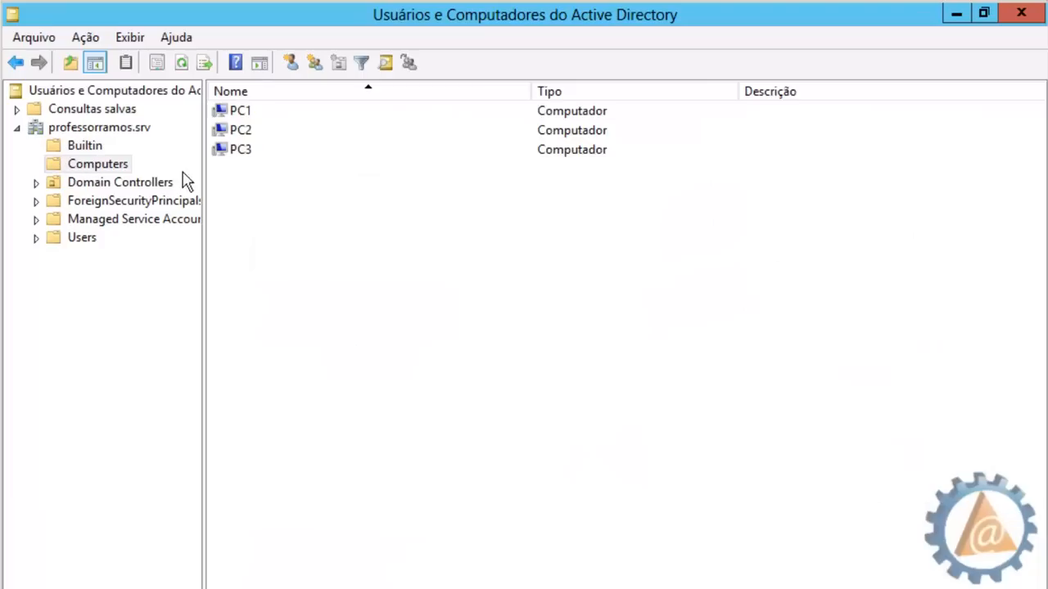
pyautogui.click(243, 112)
pyautogui.click(244, 151)
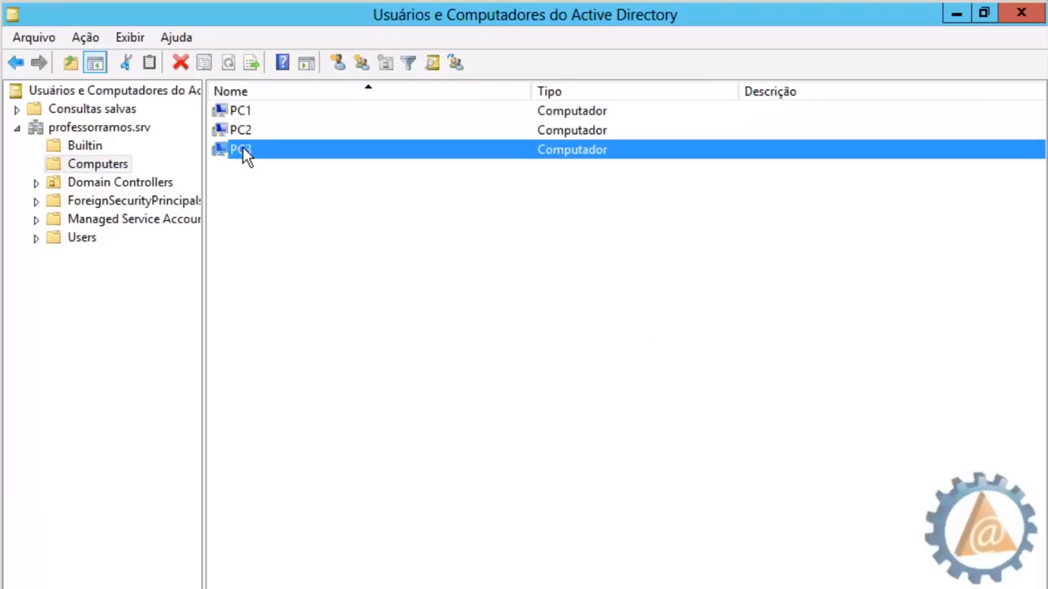
pyautogui.click(260, 204)
pyautogui.click(248, 113)
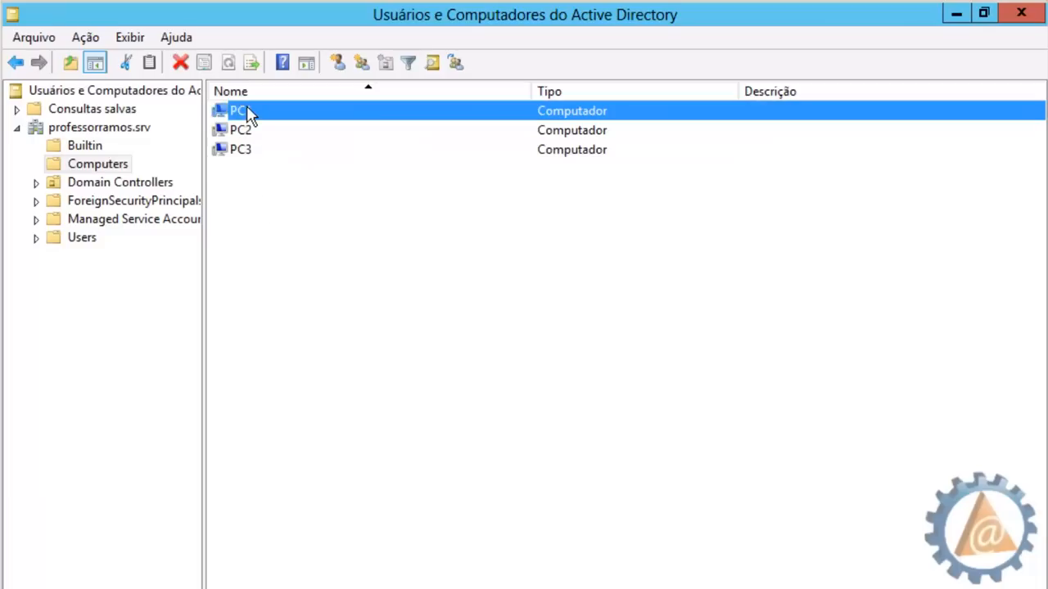
pyautogui.click(246, 131)
pyautogui.click(248, 150)
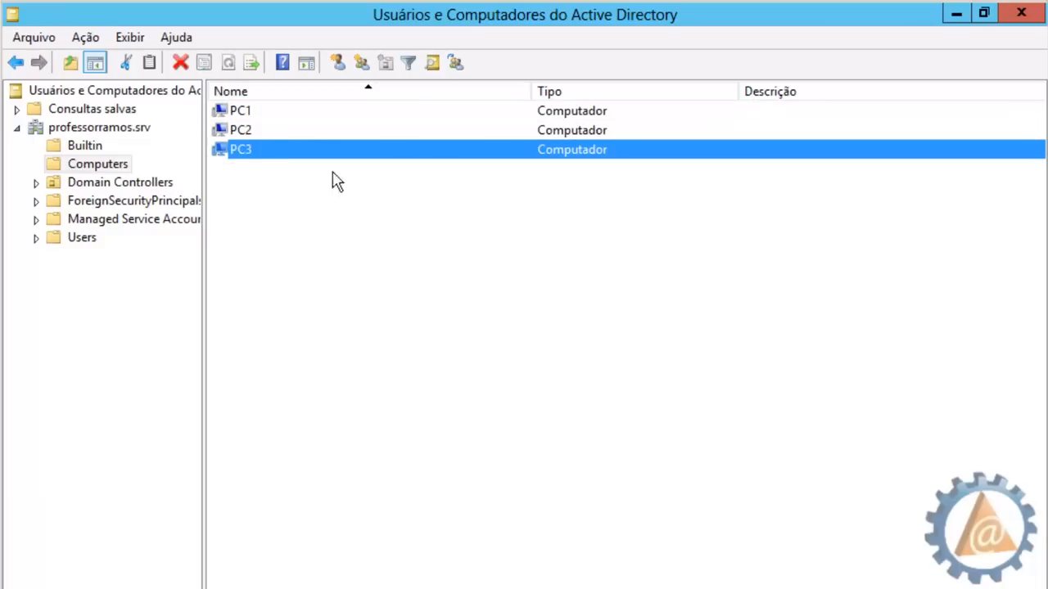
pyautogui.click(277, 175)
pyautogui.doubleClick(241, 113)
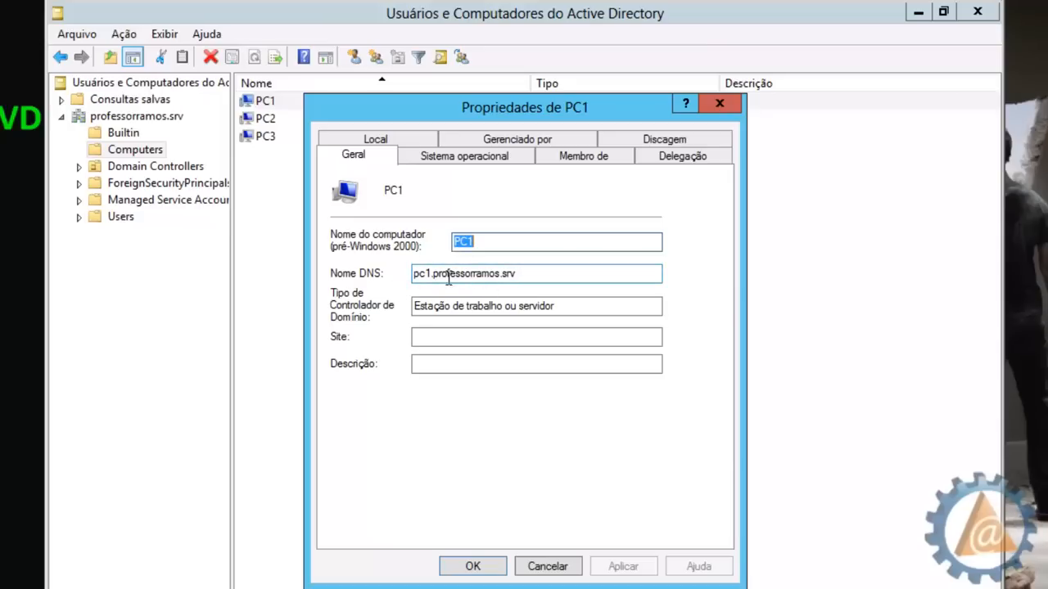
# Review PC1's DNS name, operating system, group membership and location tabs
pyautogui.moveTo(434, 275); pyautogui.dragTo(527, 273)
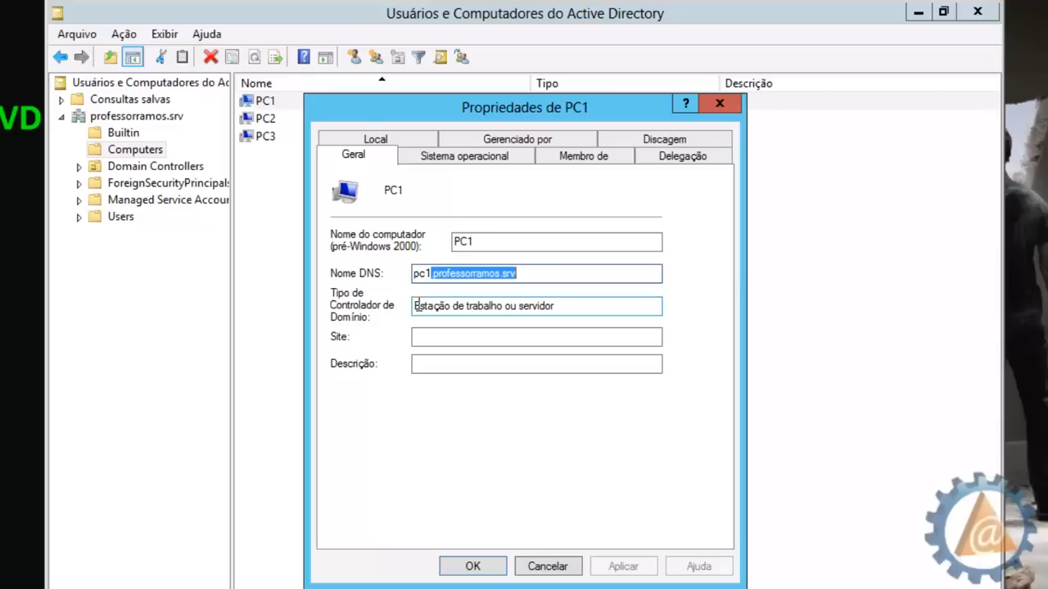
pyautogui.moveTo(413, 306); pyautogui.dragTo(368, 301)
pyautogui.click(454, 160)
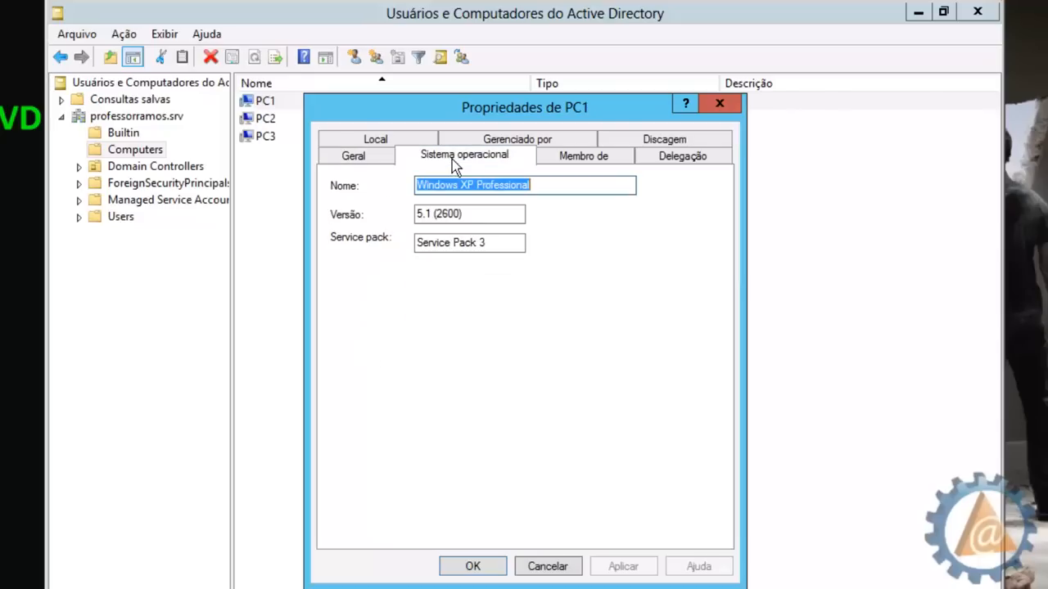
pyautogui.click(553, 186)
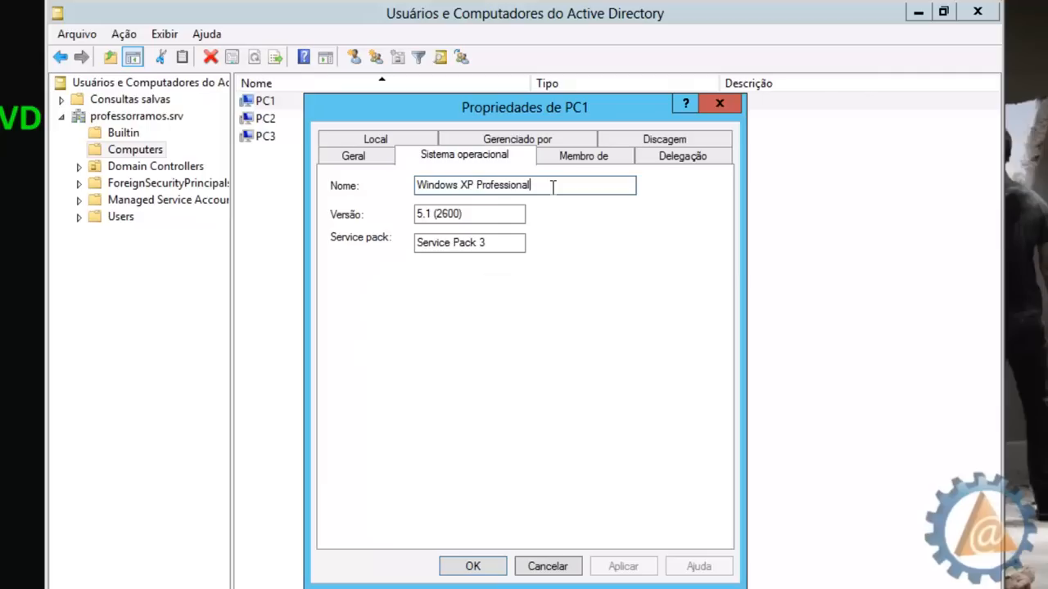
pyautogui.click(576, 157)
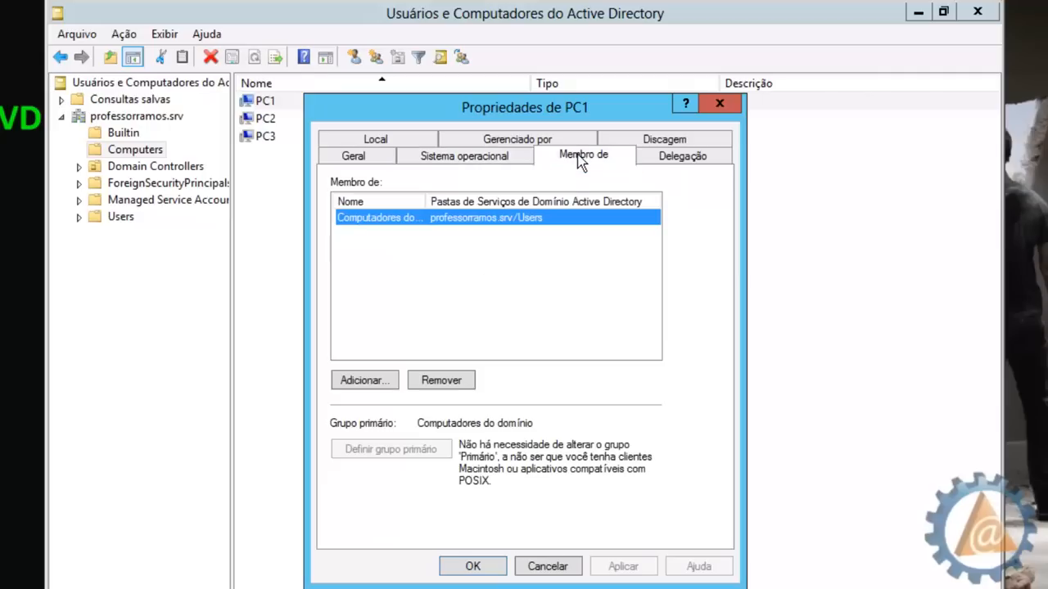
pyautogui.doubleClick(425, 201)
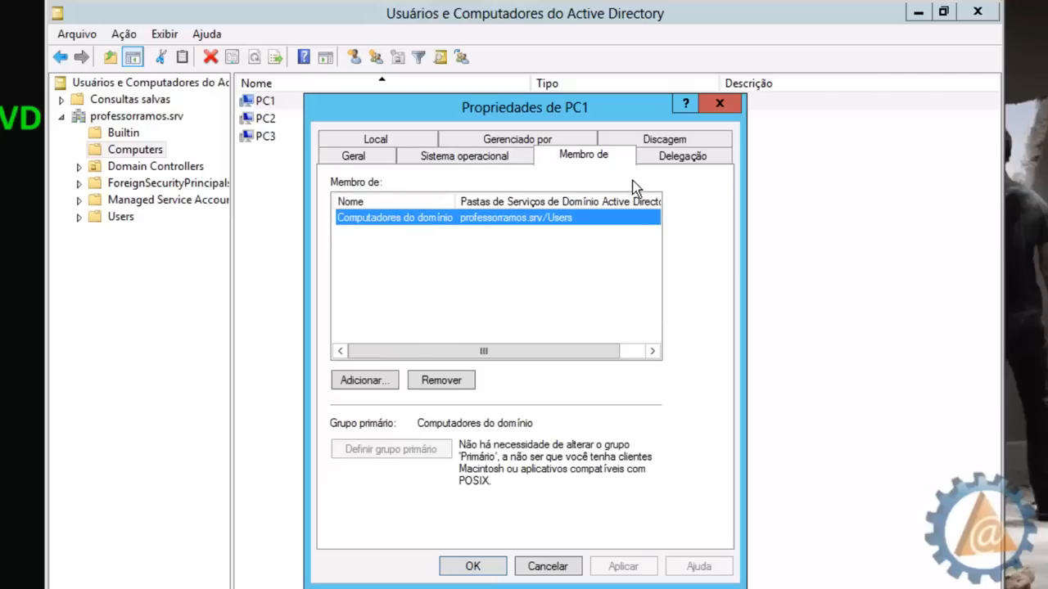
pyautogui.click(379, 140)
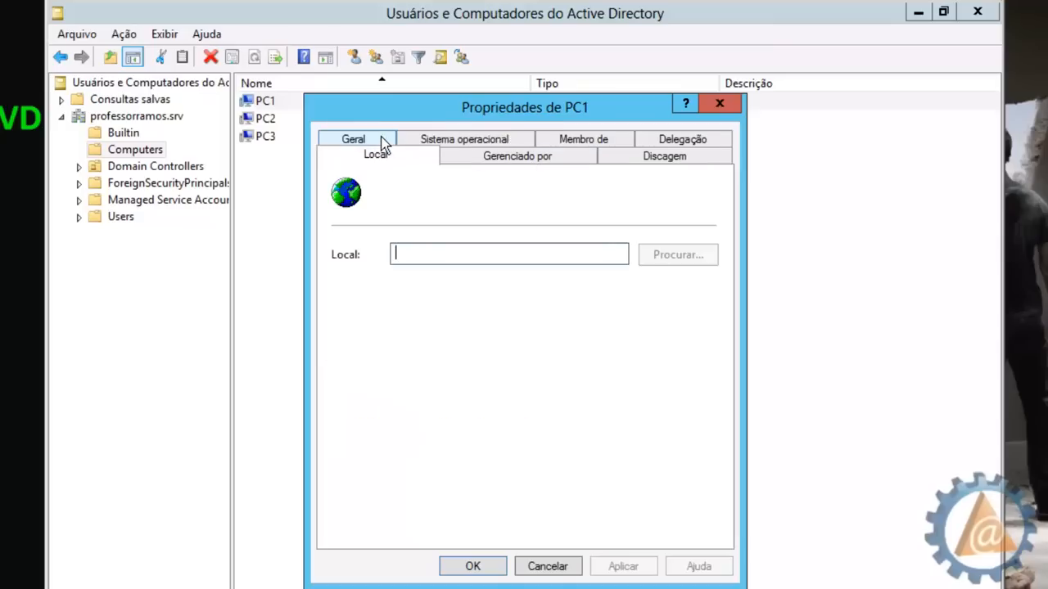
pyautogui.click(372, 141)
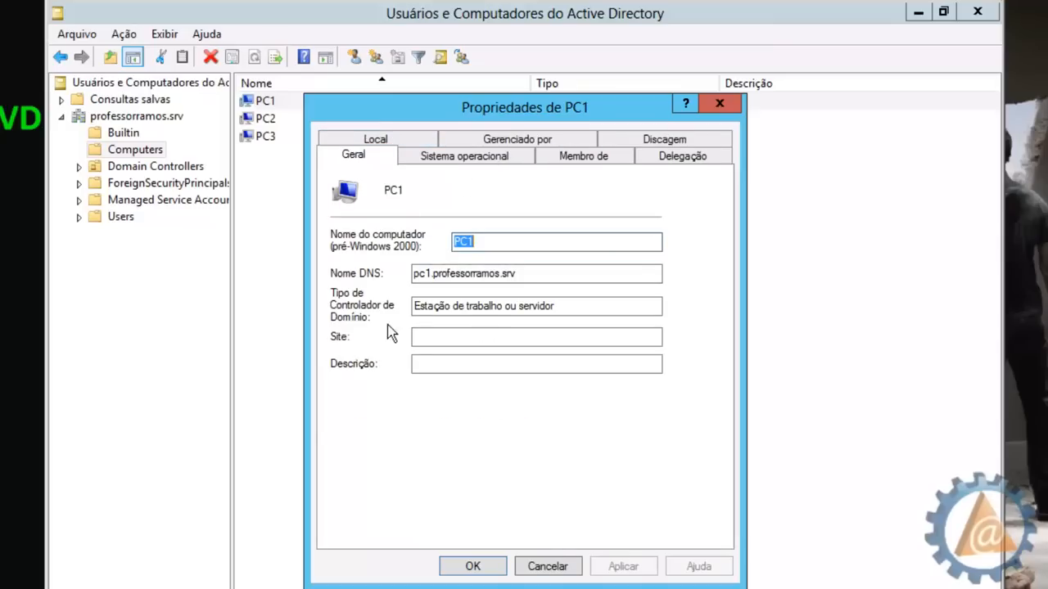
# Set PC1's Descrição to 'Estação de Trabalho do' plus the user's name and save
pyautogui.click(429, 365)
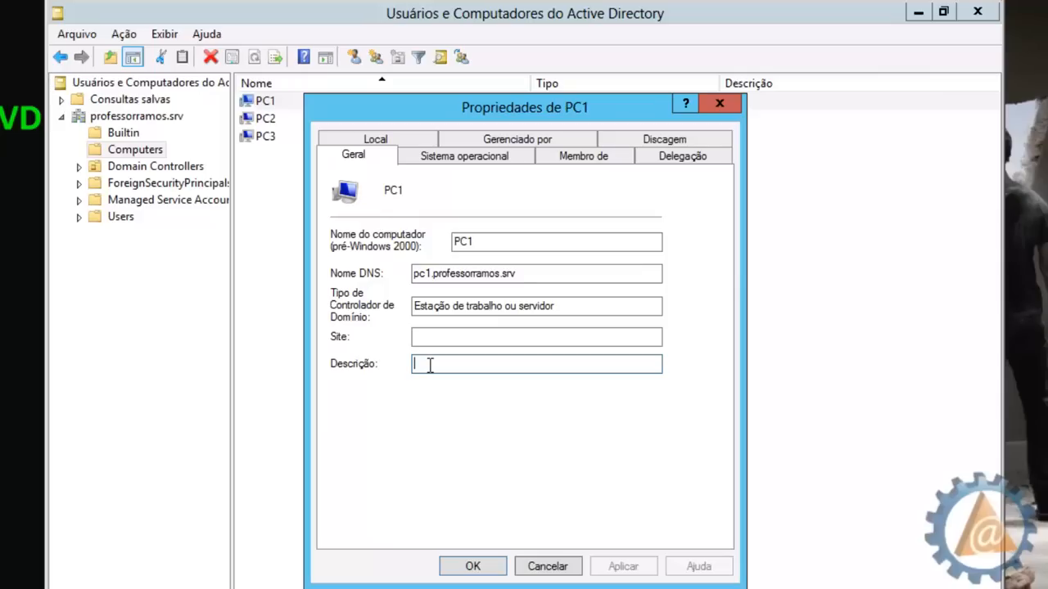
pyautogui.write('Es')
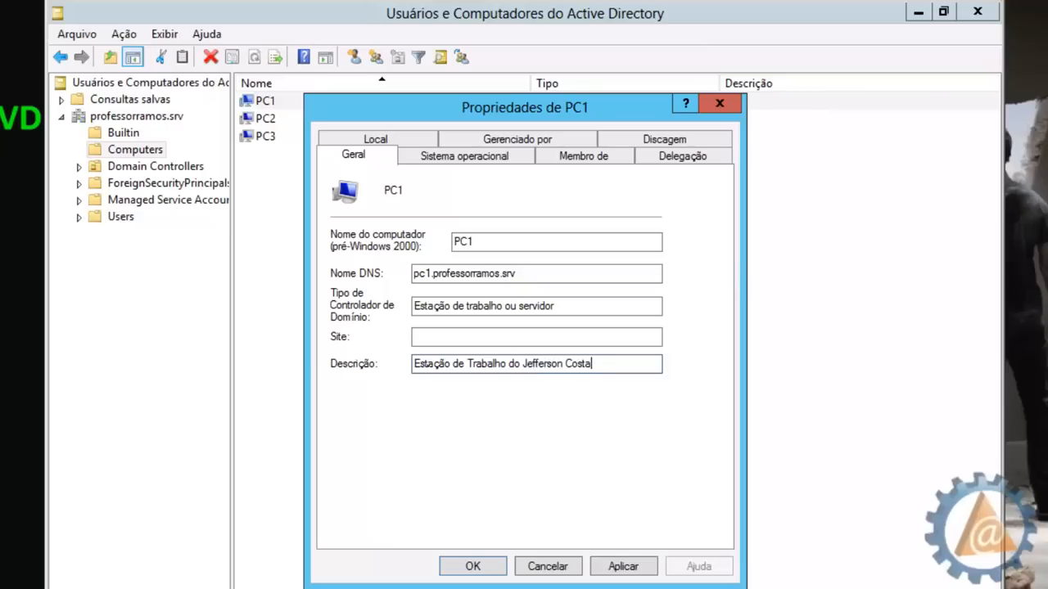
pyautogui.click(473, 566)
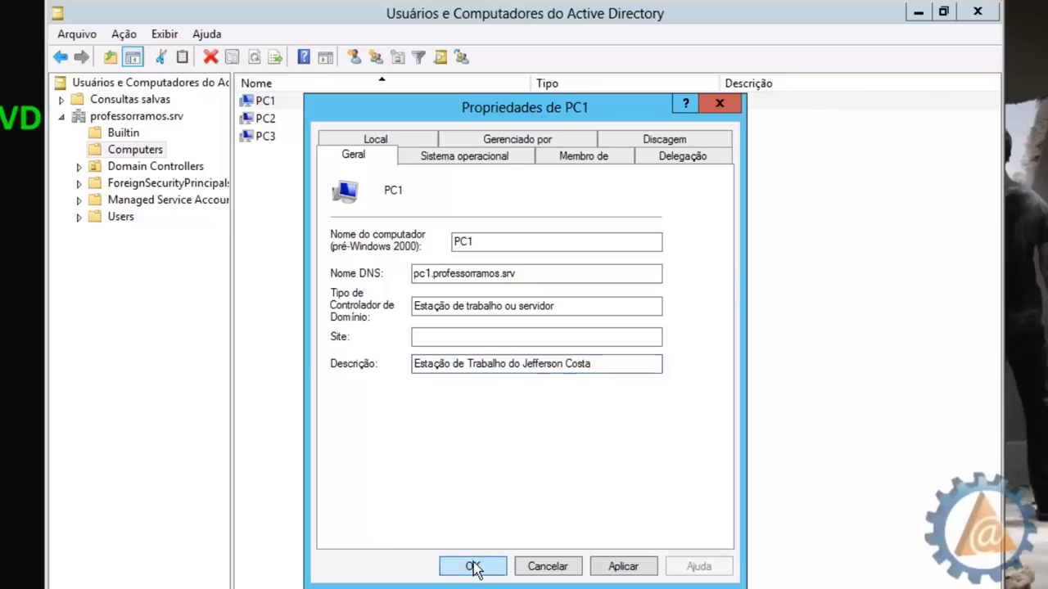
# Set PC2's Descrição to 'Micro da Secretaria' and save
pyautogui.doubleClick(270, 121)
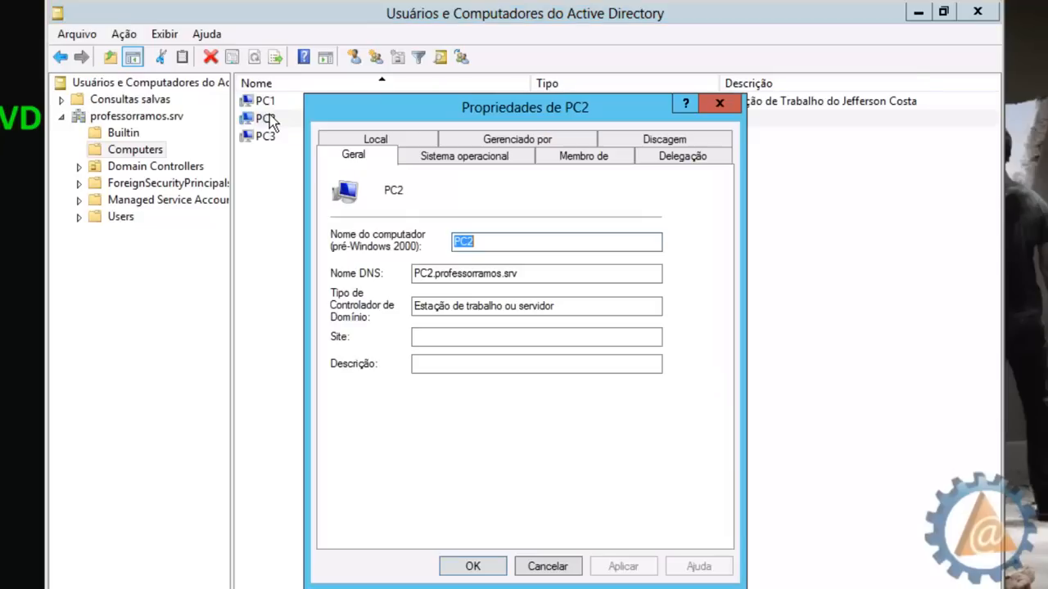
pyautogui.click(453, 164)
pyautogui.click(363, 163)
pyautogui.click(424, 363)
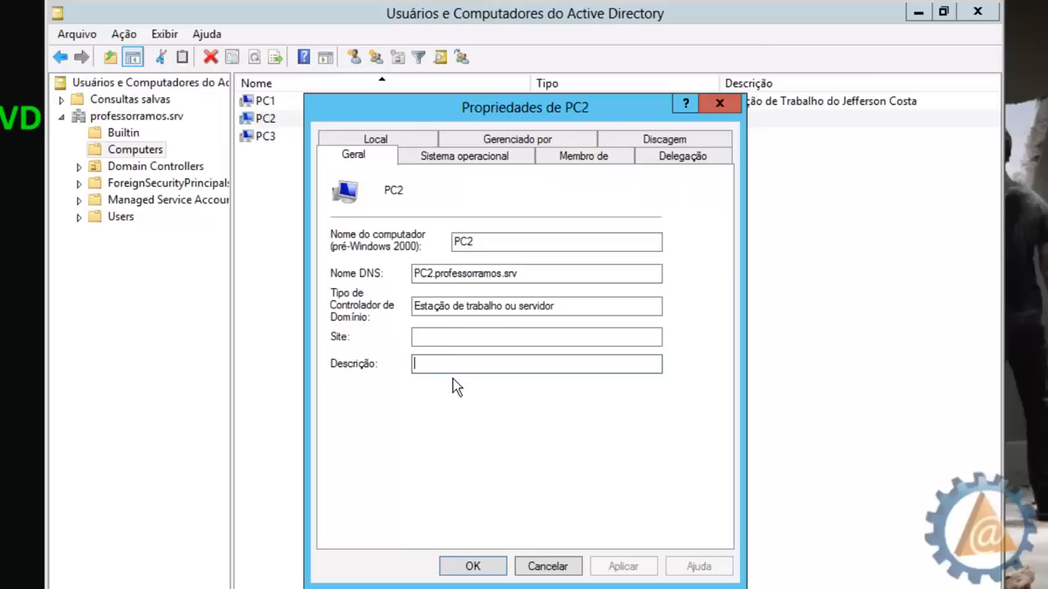
pyautogui.write('Micro a')
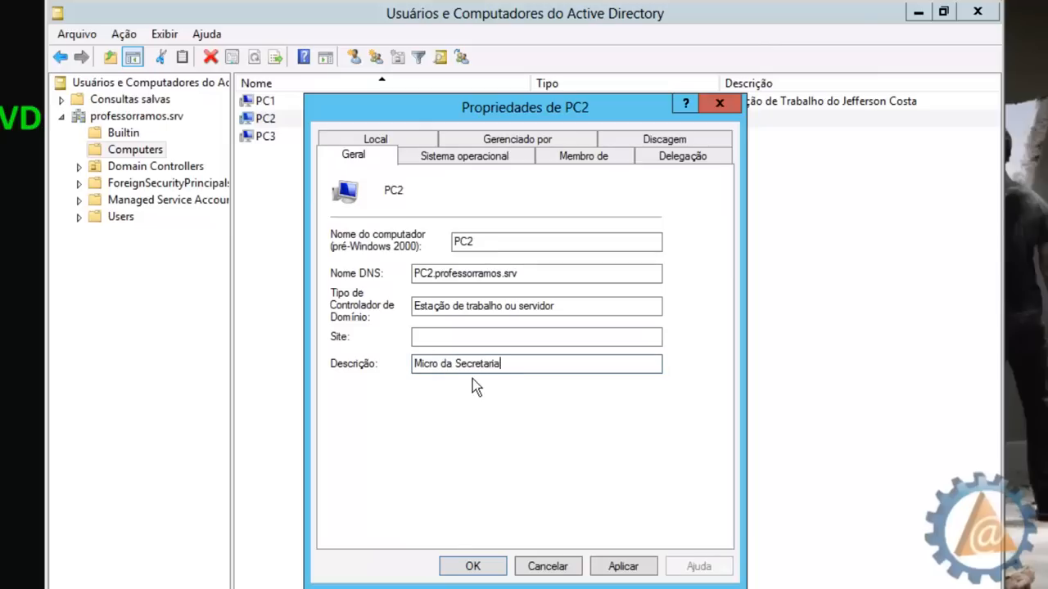
pyautogui.click(470, 567)
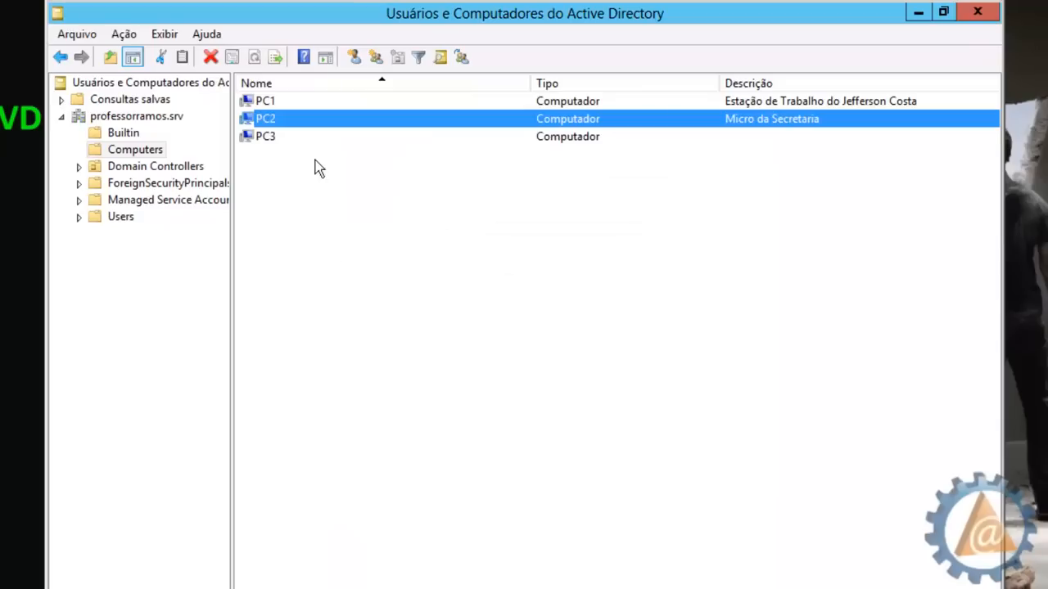
# Set PC3's Descrição to 'Estação do USR' plus the user's name and save
pyautogui.doubleClick(257, 136)
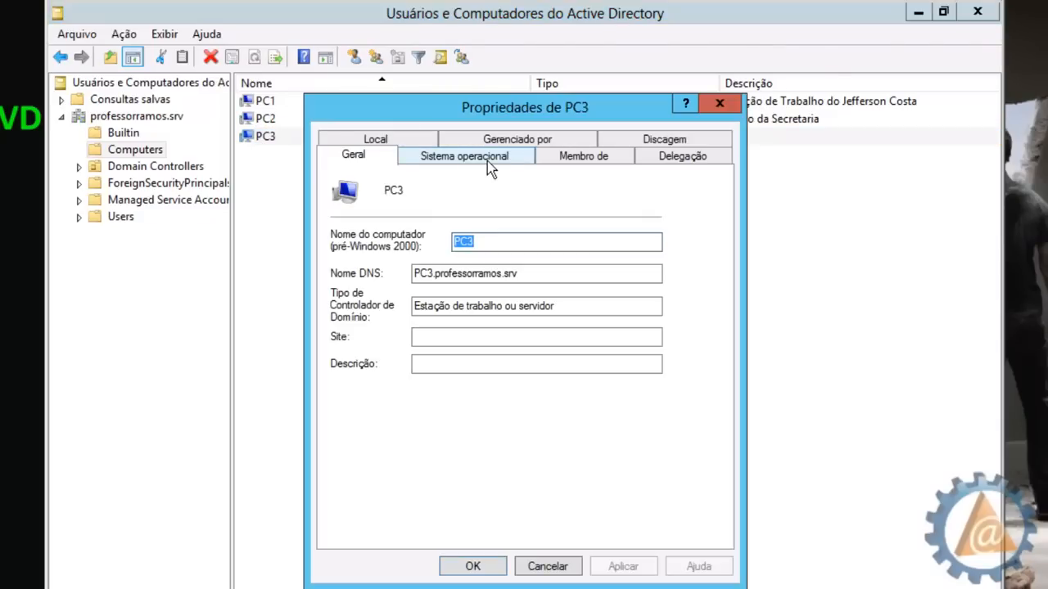
pyautogui.click(487, 159)
pyautogui.click(392, 158)
pyautogui.click(440, 363)
pyautogui.write('Estação')
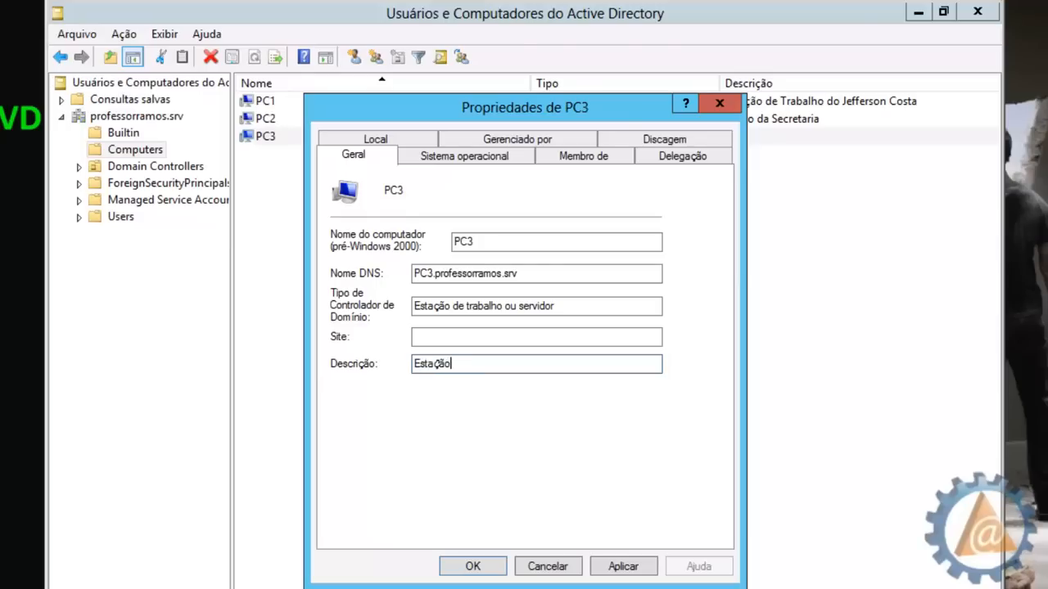
pyautogui.write(' do USR Deverson')
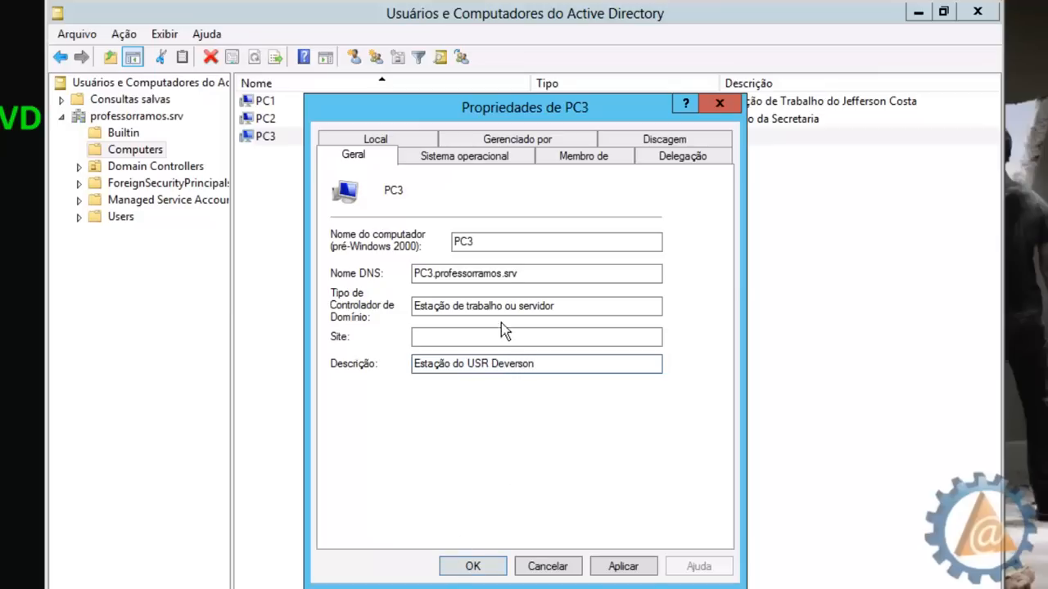
pyautogui.click(456, 569)
pyautogui.click(332, 210)
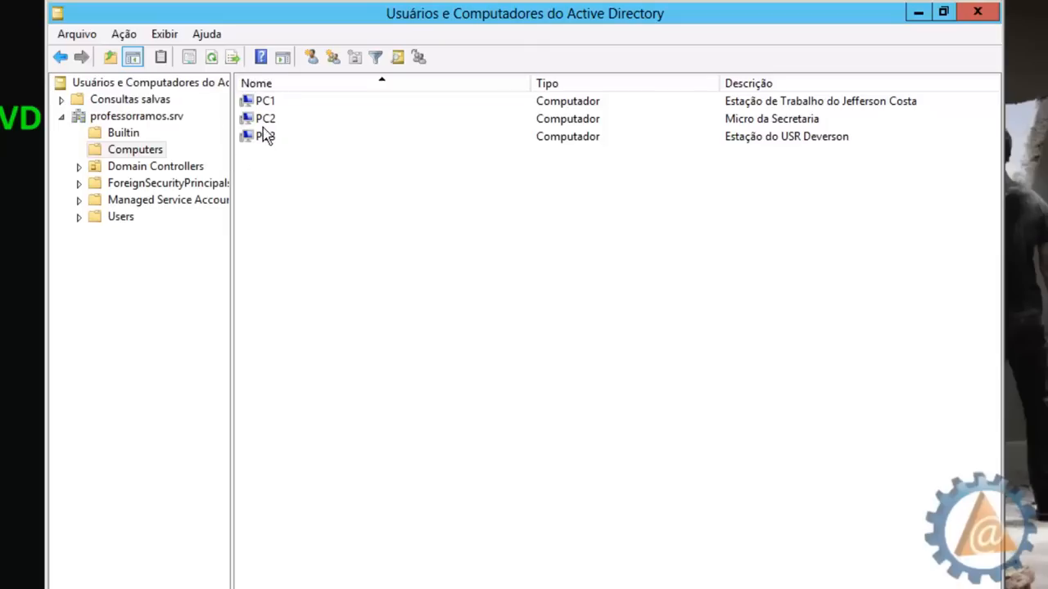
# Show the Domain Controllers container and open the SRVRAMOS server's properties
pyautogui.click(124, 151)
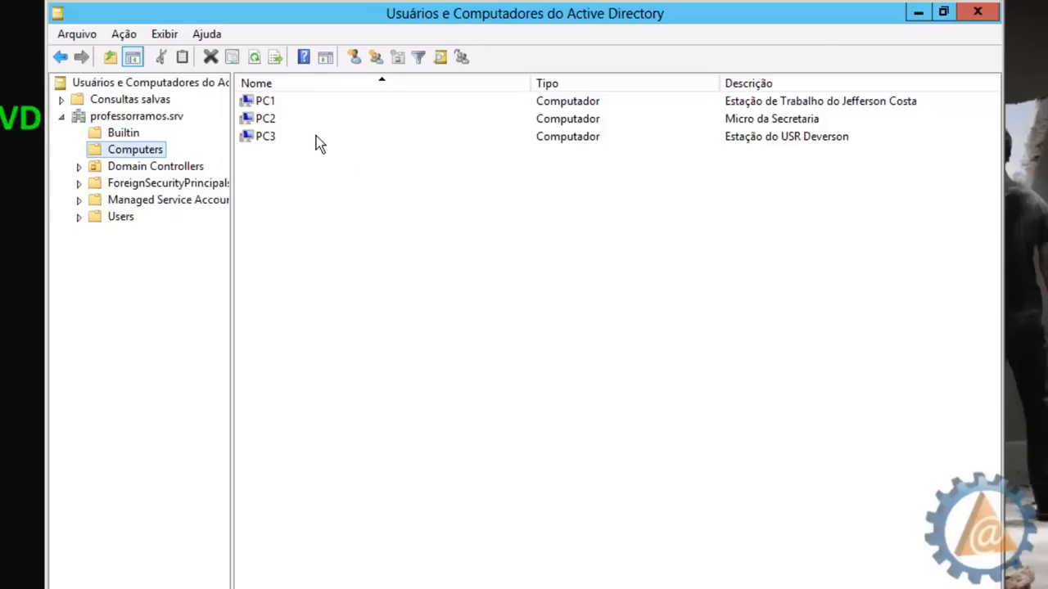
pyautogui.click(168, 171)
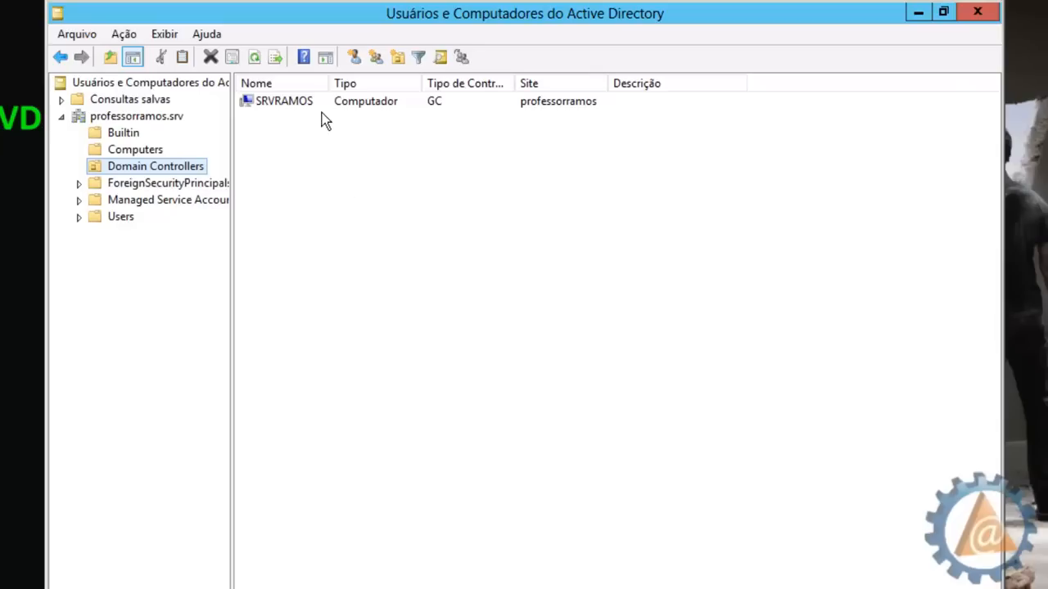
pyautogui.click(277, 107)
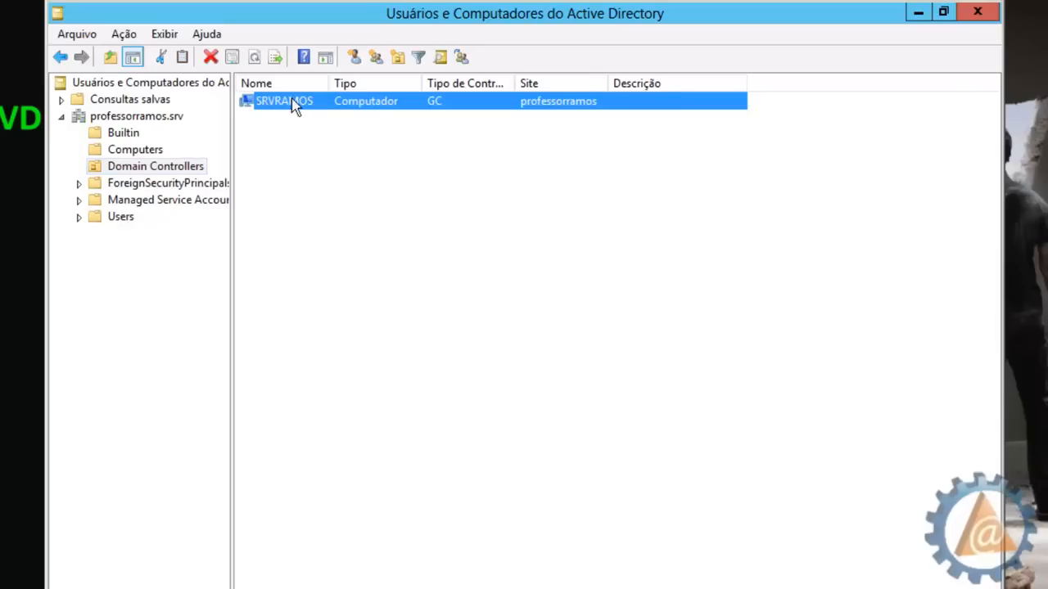
pyautogui.doubleClick(367, 113)
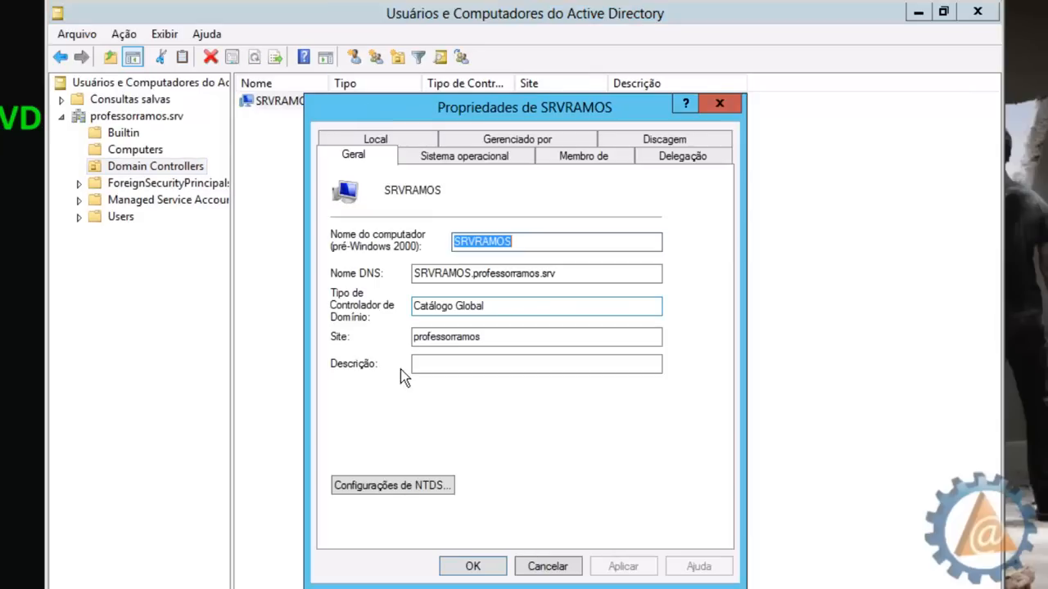
# Review SRVRAMOS's site professorramos, Catálogo Global type, operating system and groups, then close
pyautogui.moveTo(503, 337); pyautogui.dragTo(410, 338)
pyautogui.moveTo(511, 305); pyautogui.dragTo(391, 309)
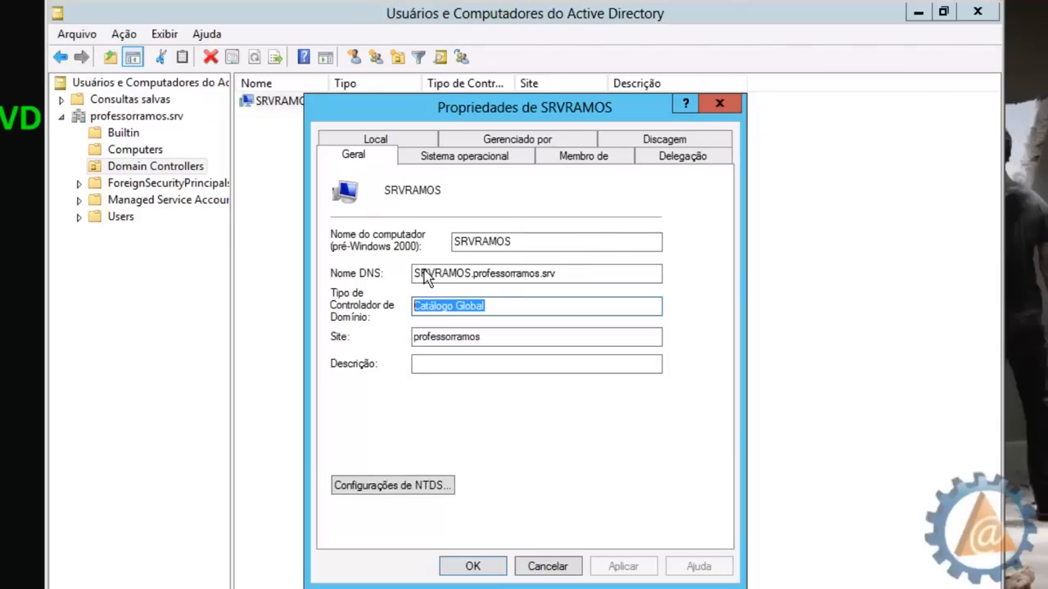
pyautogui.moveTo(532, 241); pyautogui.dragTo(461, 241)
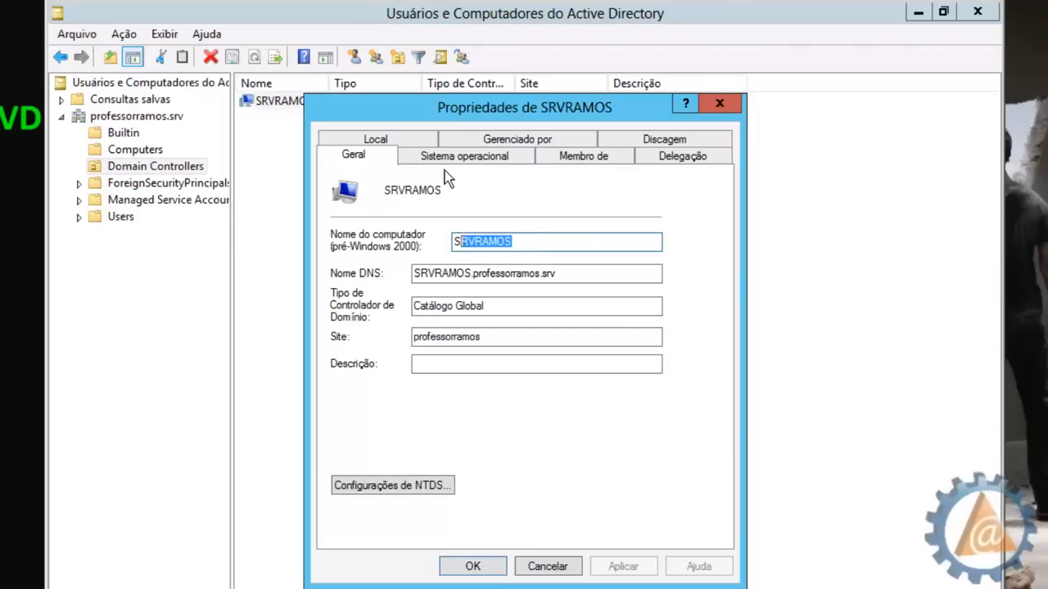
pyautogui.click(467, 159)
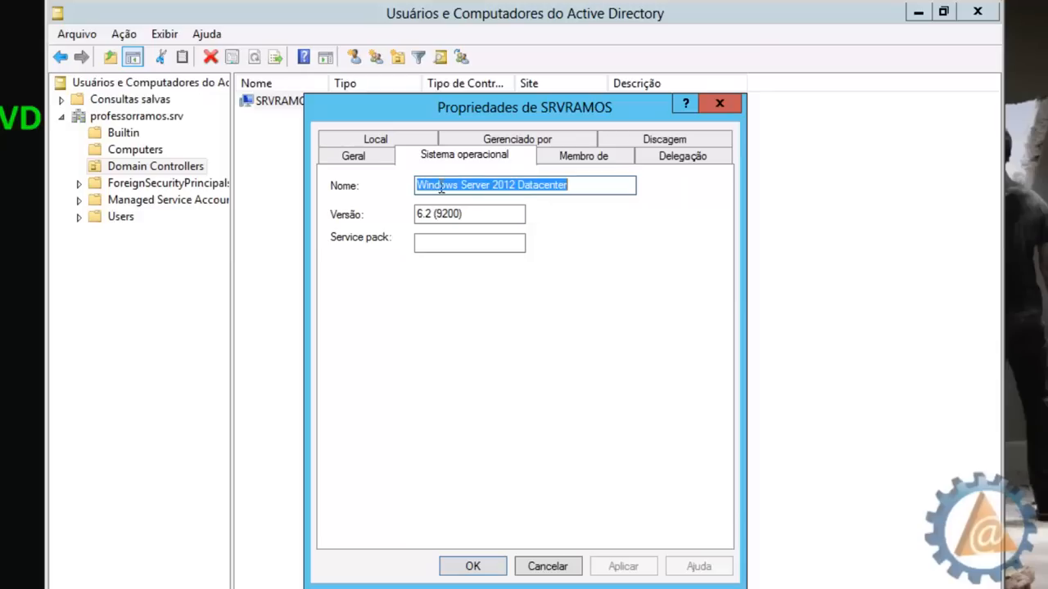
pyautogui.moveTo(429, 187); pyautogui.dragTo(610, 189)
pyautogui.click(589, 156)
pyautogui.doubleClick(425, 203)
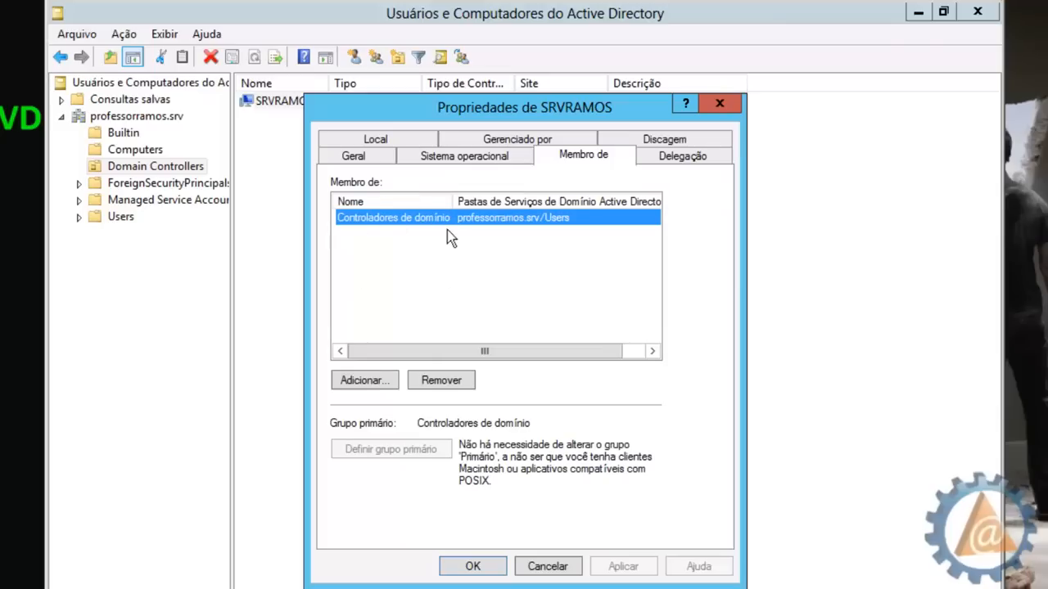
pyautogui.click(355, 156)
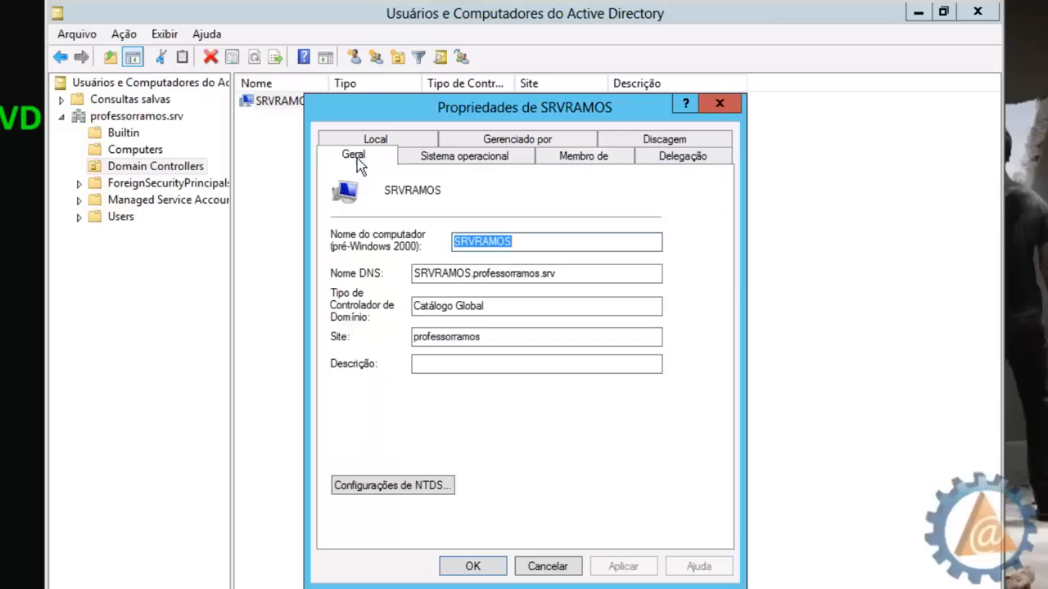
pyautogui.click(489, 566)
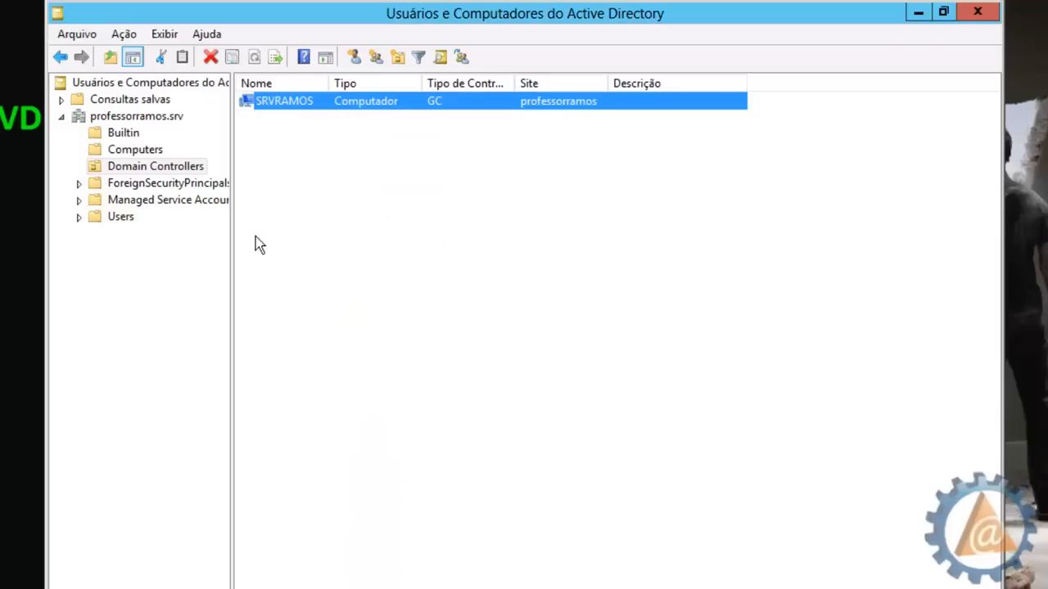
# Browse ForeignSecurityPrincipals and Managed Service Accounts, widen the folder tree, and open the Users container
pyautogui.click(139, 182)
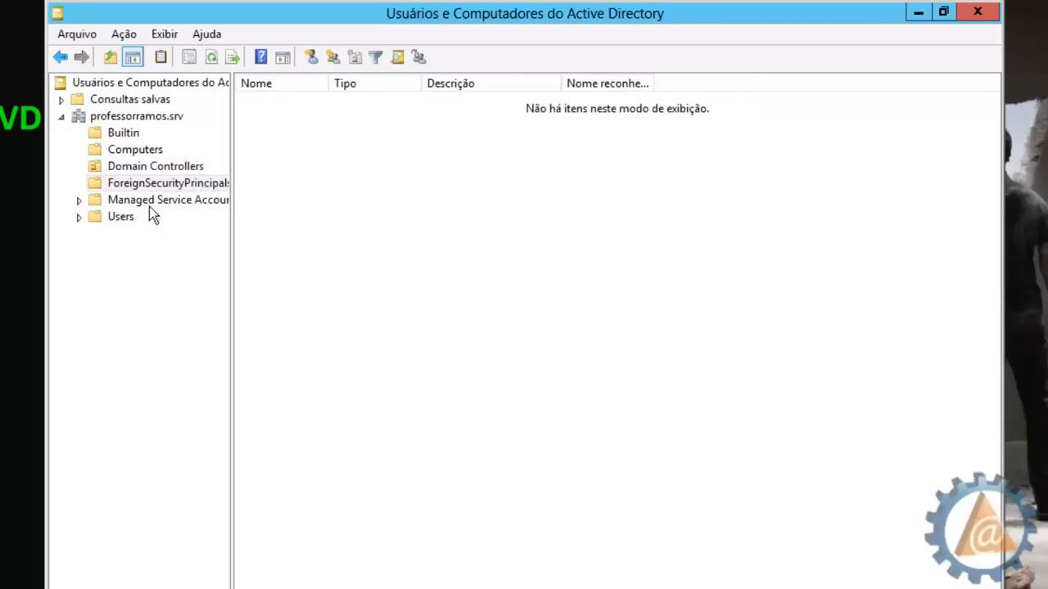
pyautogui.click(152, 201)
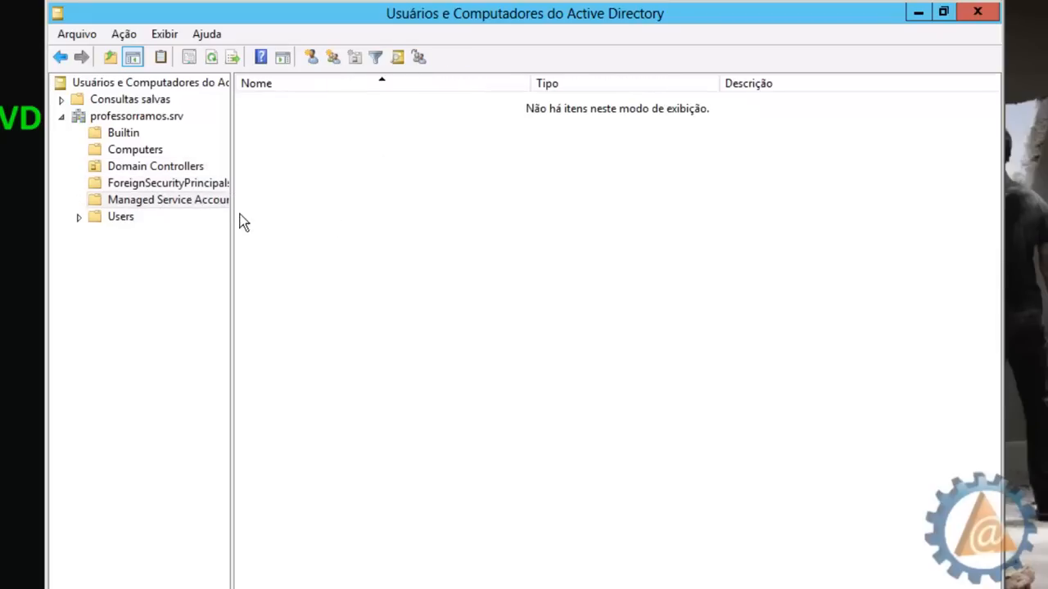
pyautogui.moveTo(229, 236); pyautogui.dragTo(278, 243)
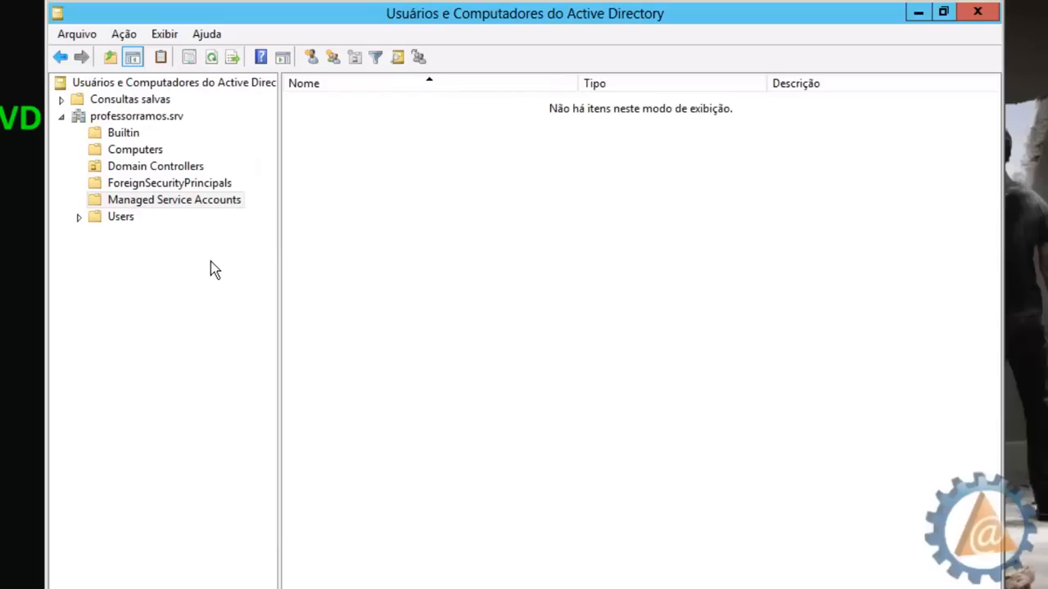
pyautogui.click(112, 220)
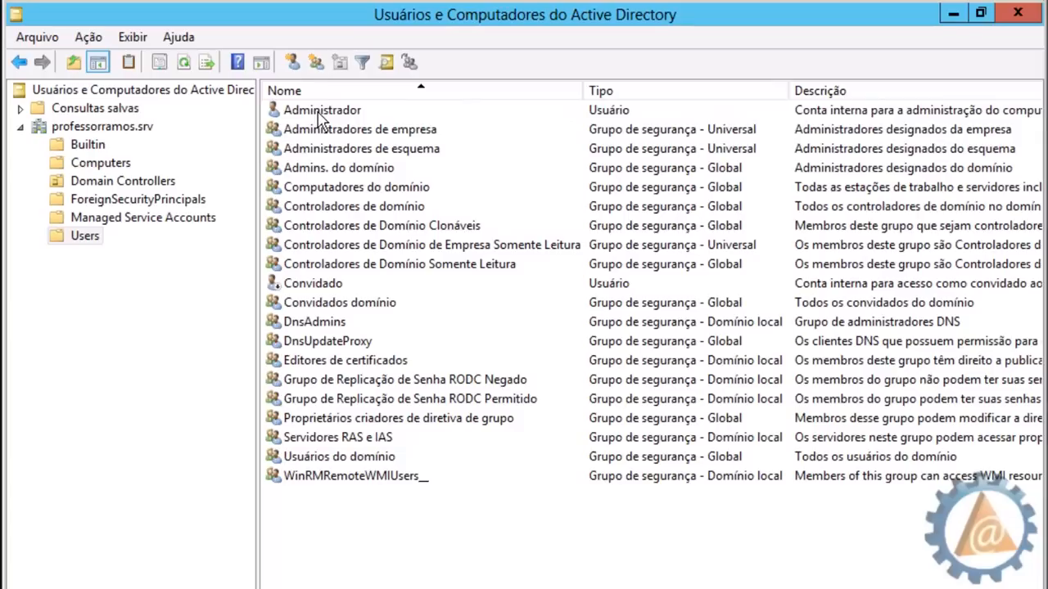
# Inspect the Administrador and Convidado accounts in the Users list, scrolling across its columns
pyautogui.click(322, 114)
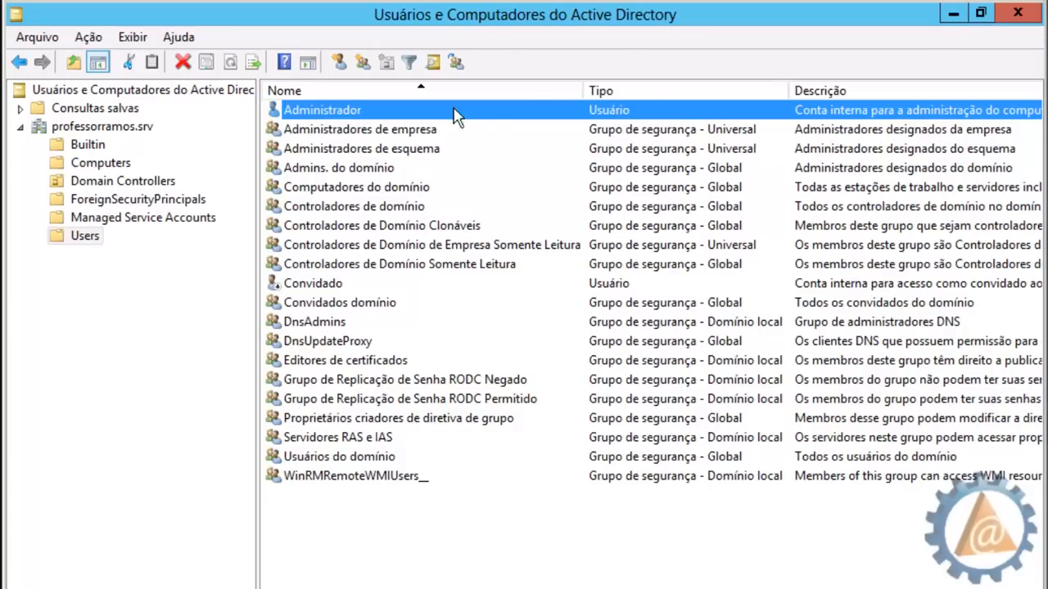
pyautogui.moveTo(459, 588); pyautogui.dragTo(613, 588)
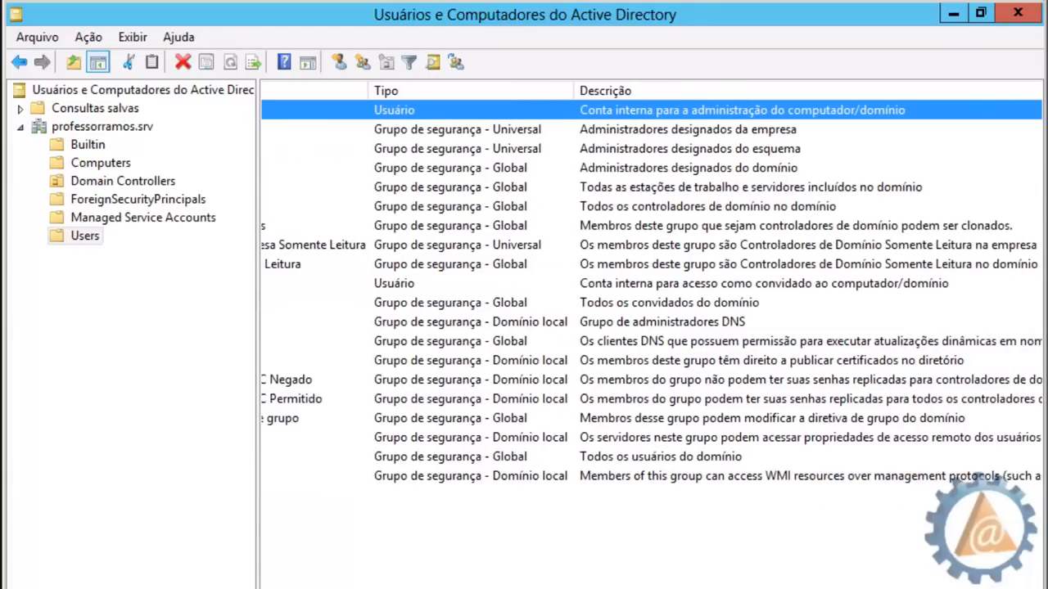
pyautogui.moveTo(613, 588); pyautogui.dragTo(459, 588)
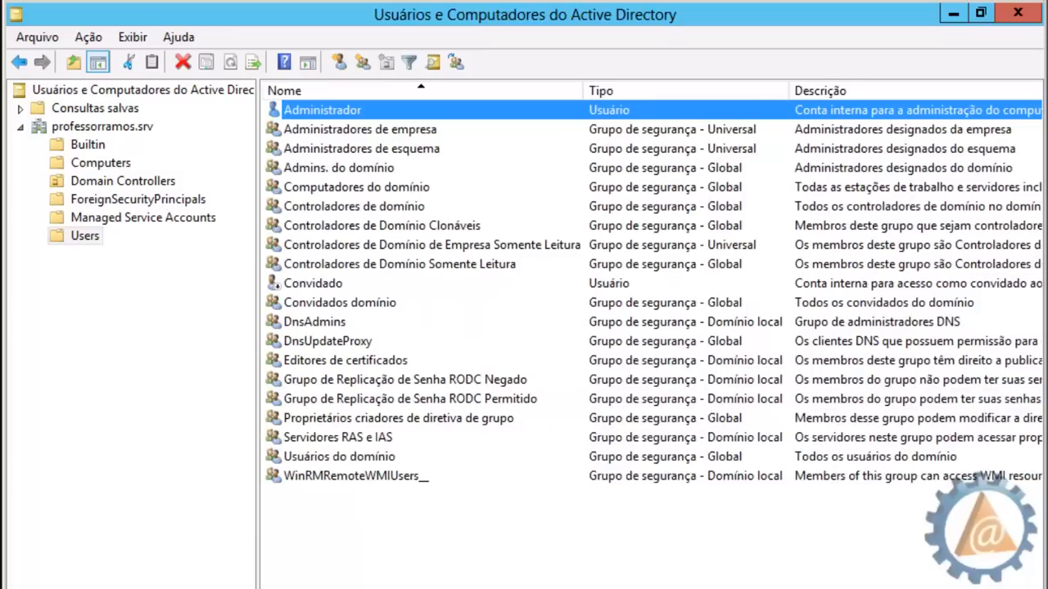
pyautogui.click(315, 284)
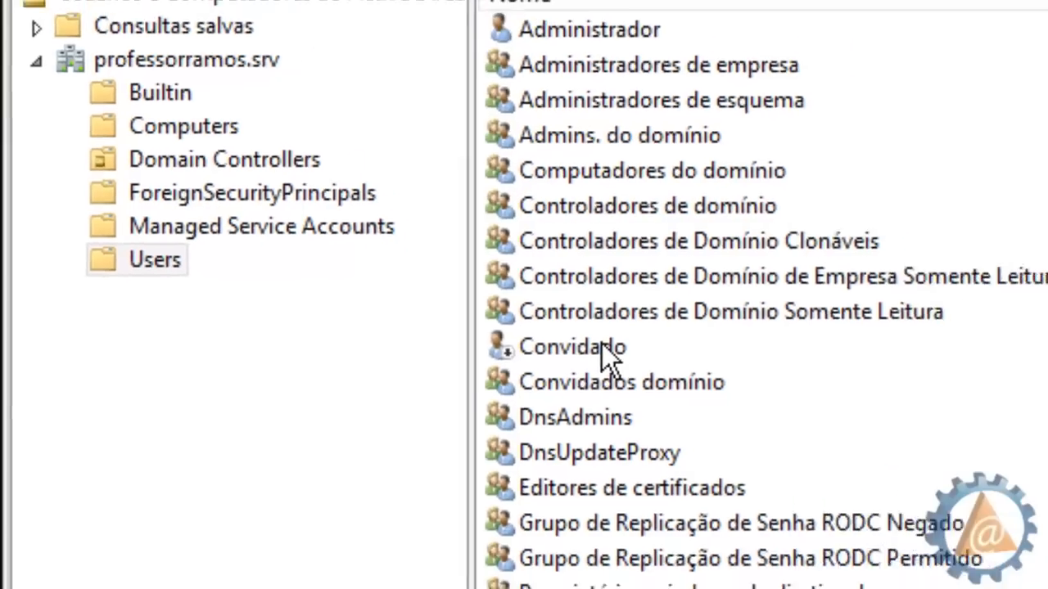
pyautogui.click(601, 343)
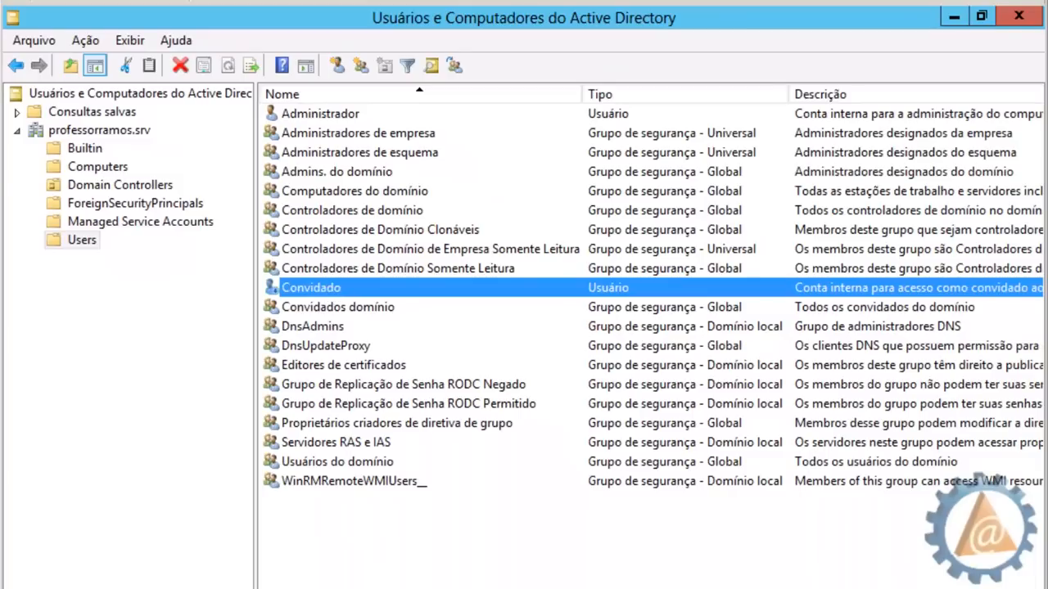
pyautogui.hscroll(3, 651, 336)
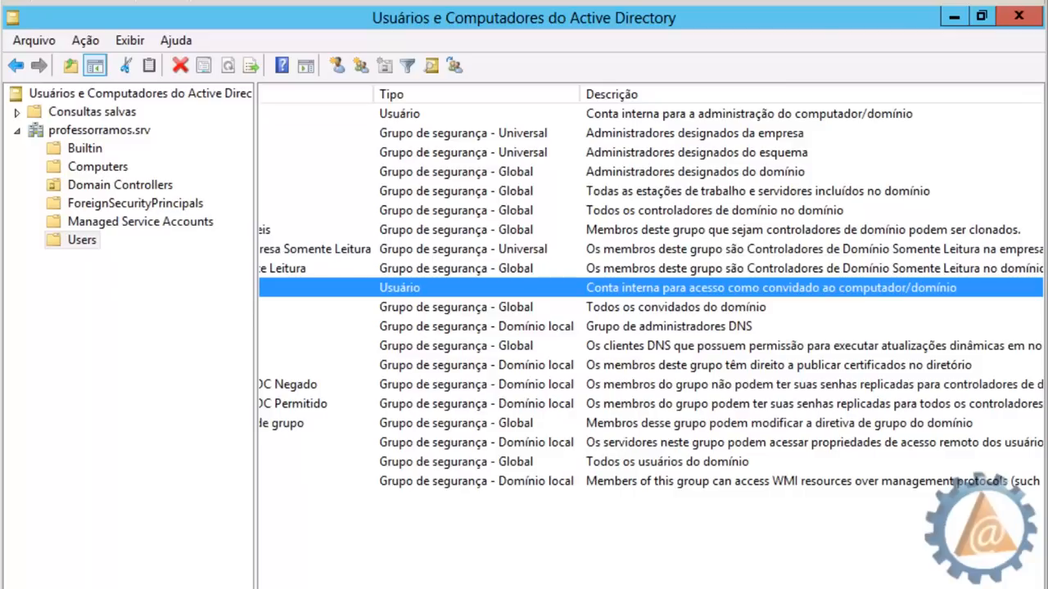
pyautogui.hscroll(1, 651, 336)
pyautogui.hscroll(-4, 651, 335)
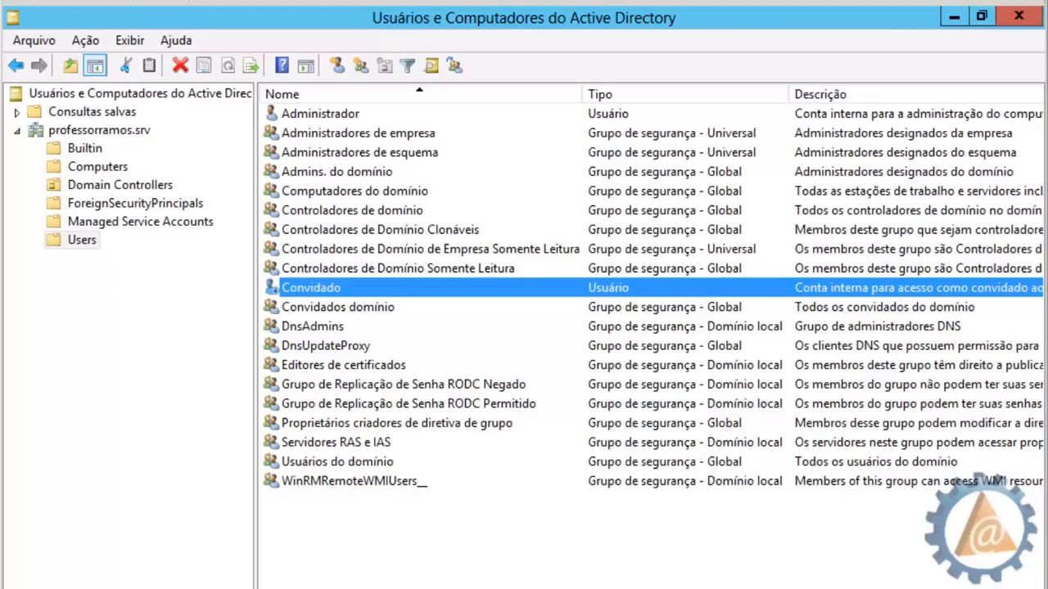
# Look over the Administradores de empresa and Controladores de Domínio Clonáveis groups, then show the professorramos.srv containers
pyautogui.click(524, 536)
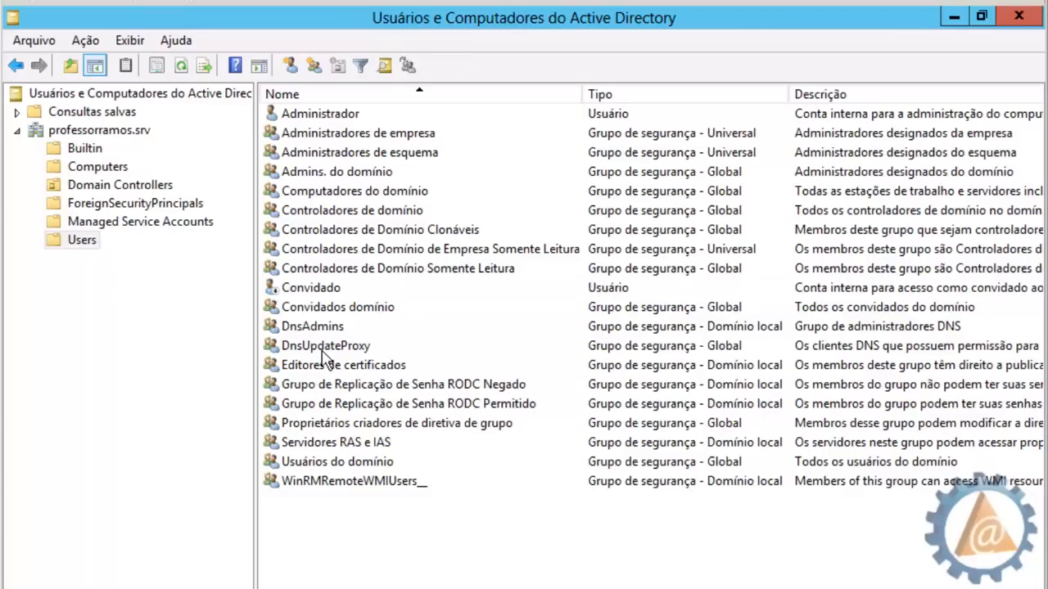
pyautogui.click(354, 137)
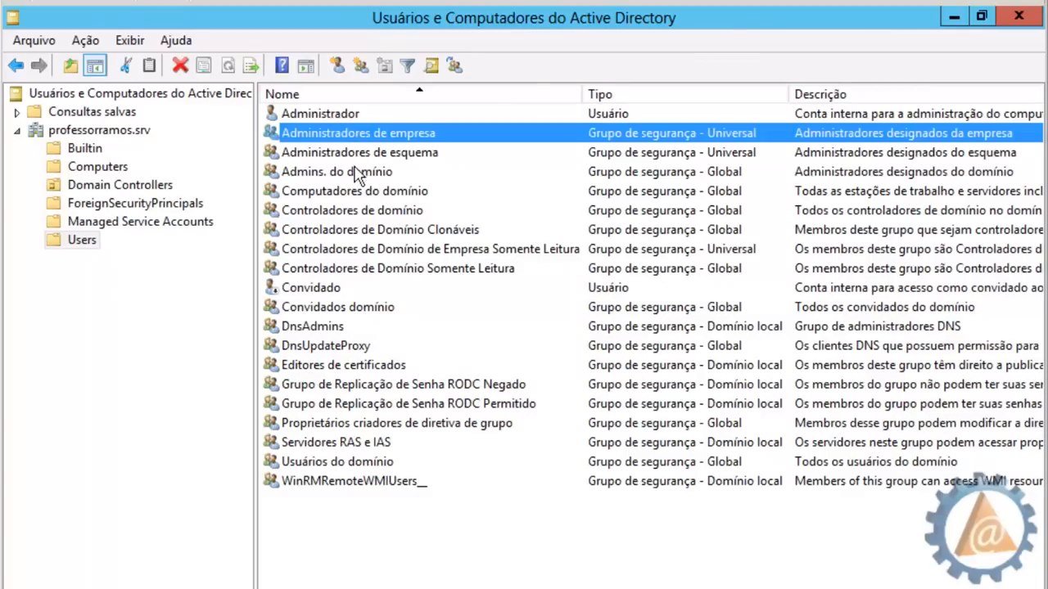
pyautogui.click(365, 231)
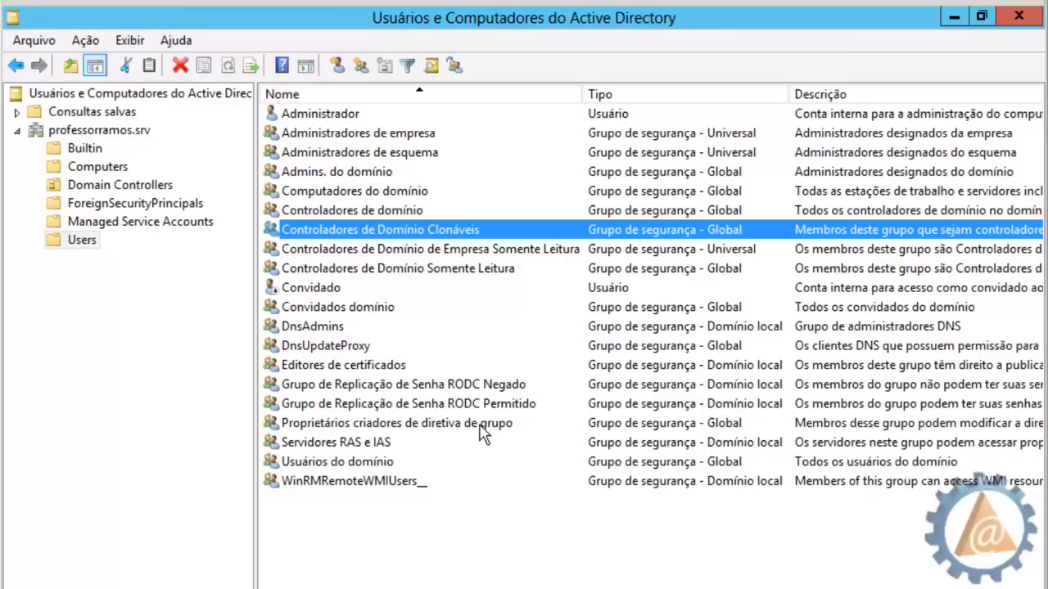
pyautogui.click(363, 562)
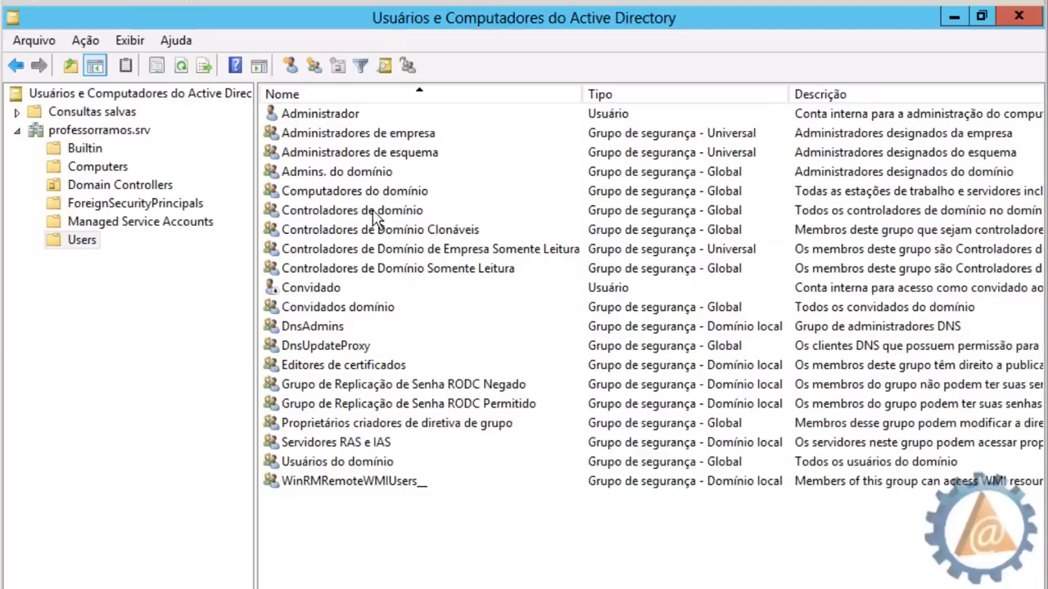
pyautogui.click(77, 134)
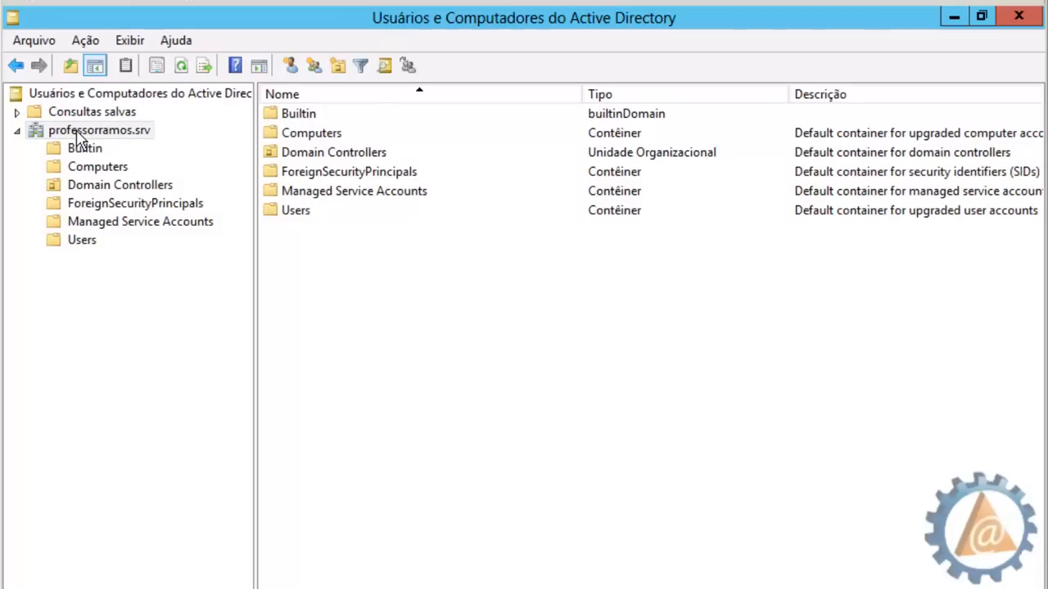
# Open the Novo > Unidade Organizacional form from the professorramos.srv domain's context menu
pyautogui.doubleClick(78, 135)
pyautogui.doubleClick(65, 136)
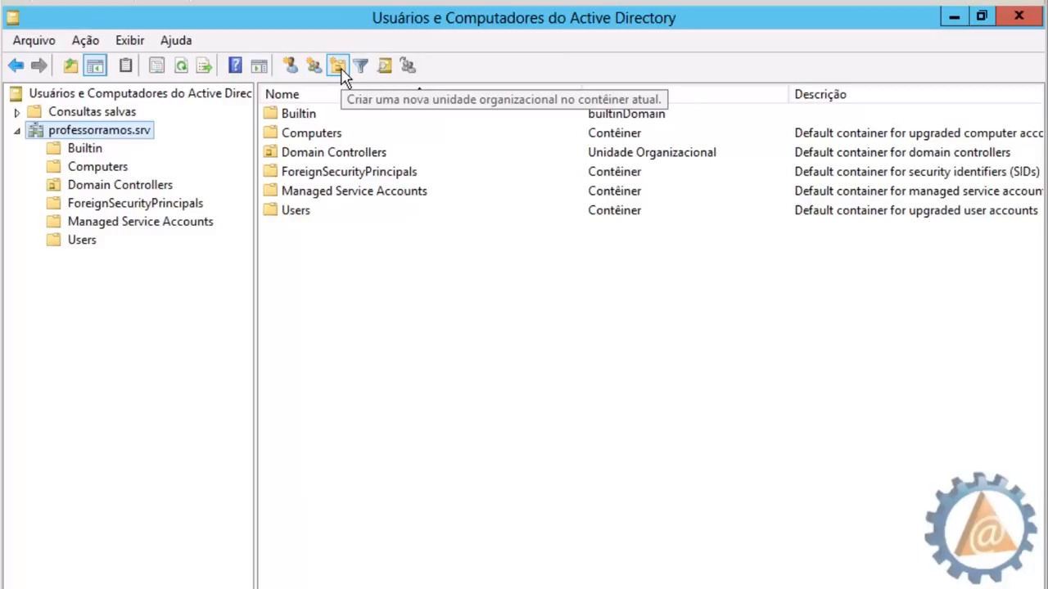
pyautogui.rightClick(322, 268)
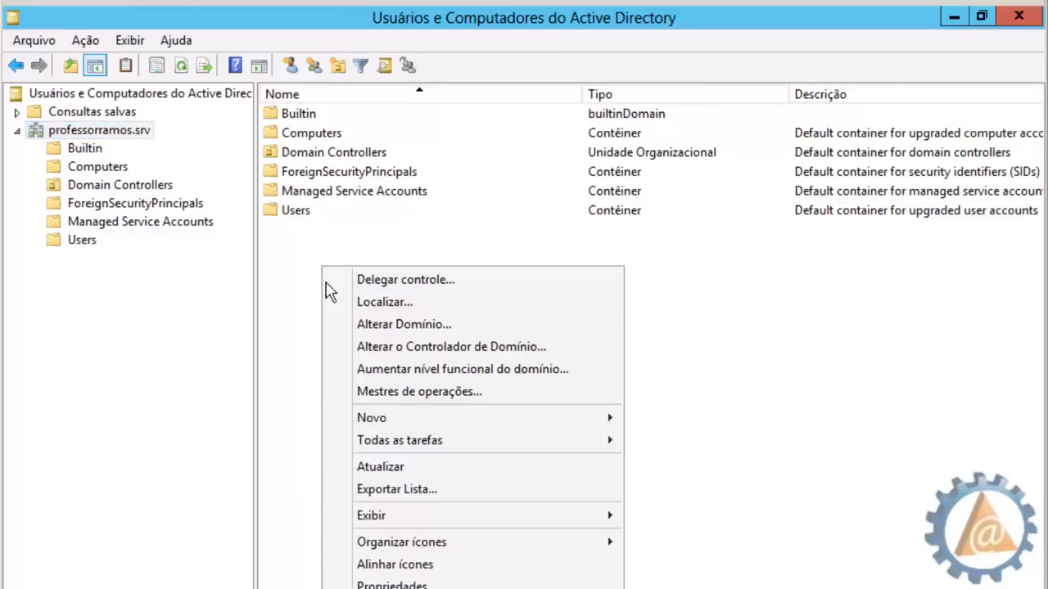
pyautogui.moveTo(413, 417)
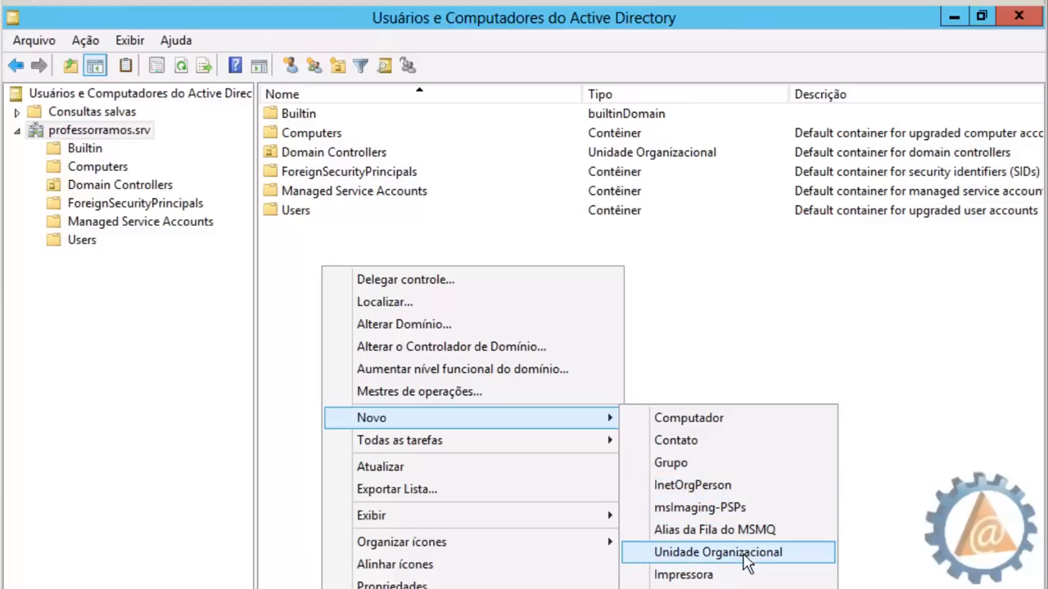
pyautogui.click(725, 356)
pyautogui.click(80, 43)
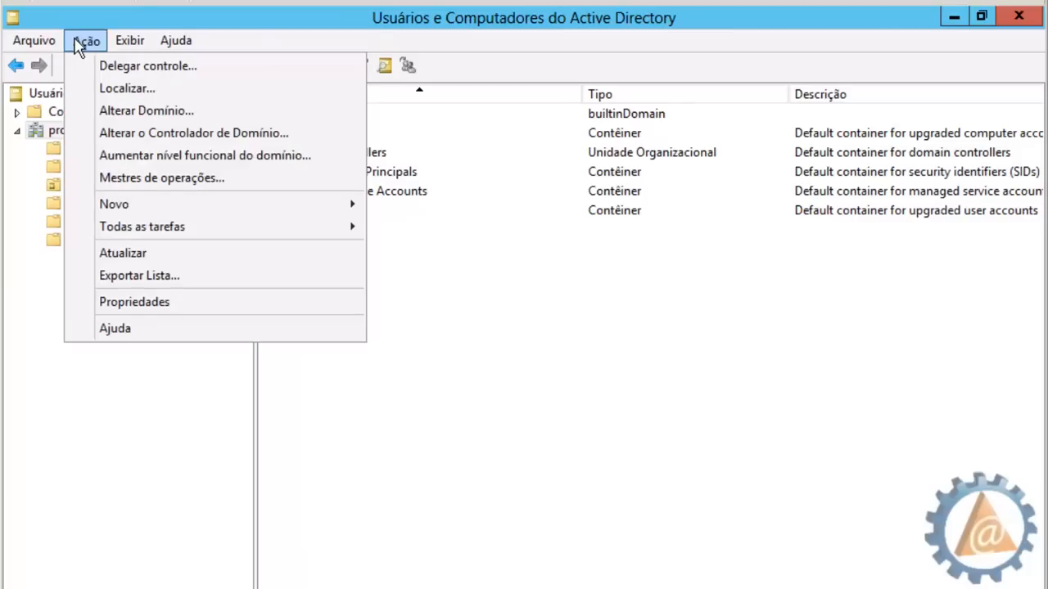
pyautogui.moveTo(280, 209)
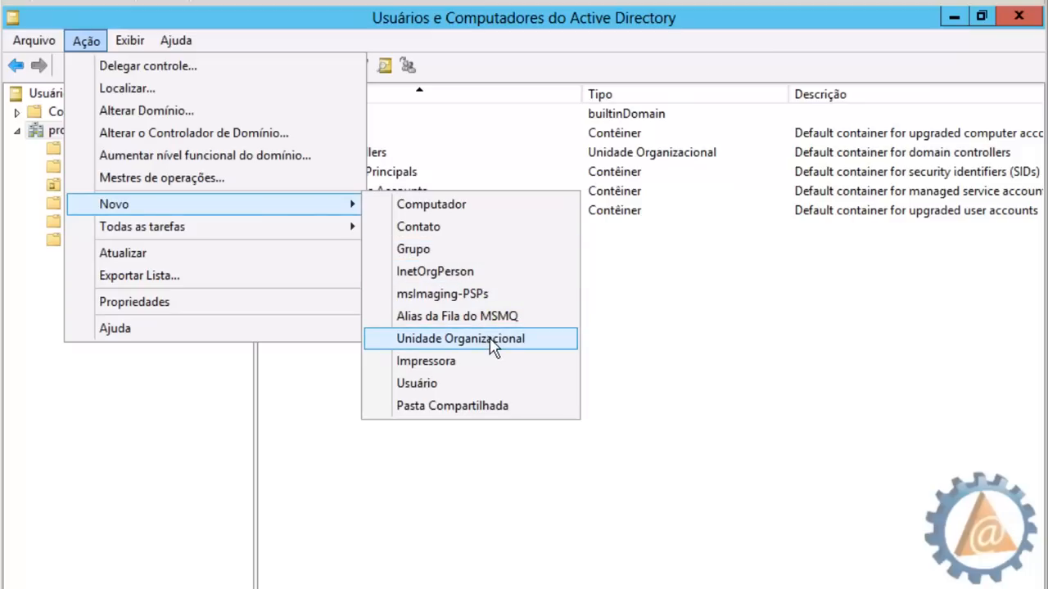
pyautogui.click(615, 361)
pyautogui.rightClick(360, 300)
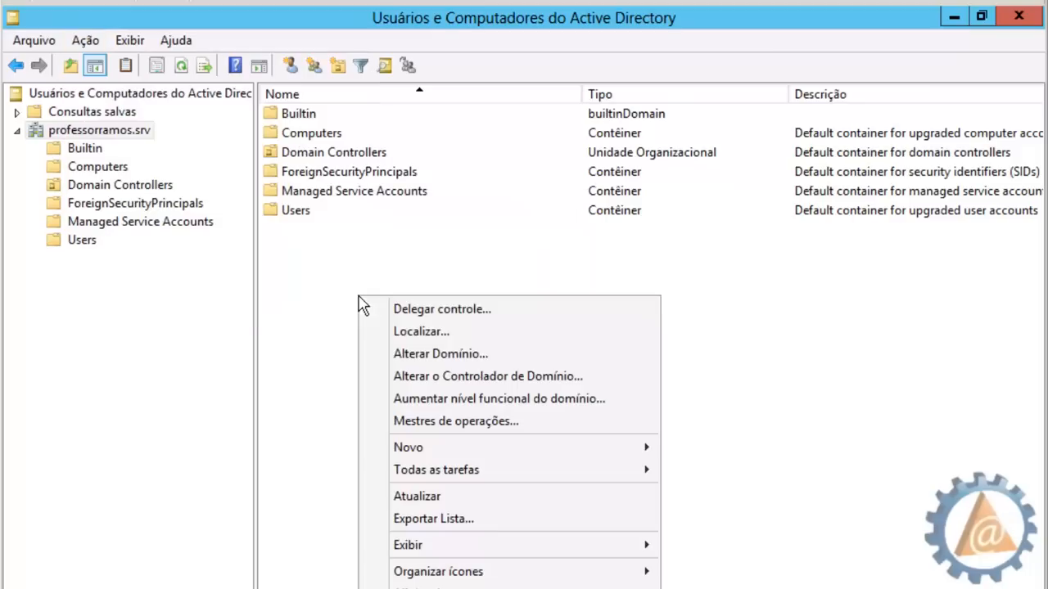
pyautogui.moveTo(573, 448)
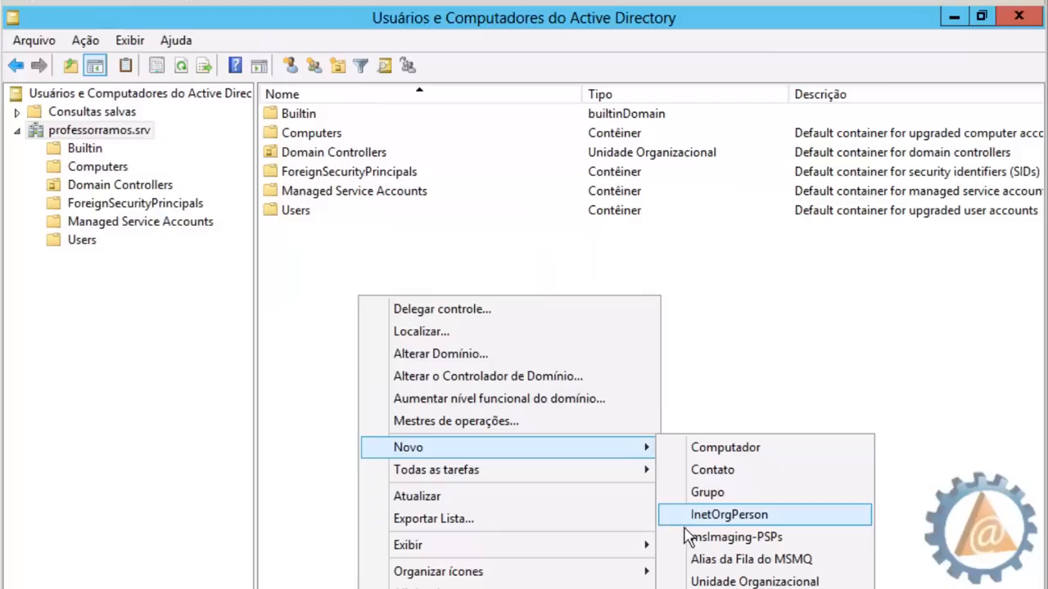
pyautogui.click(731, 580)
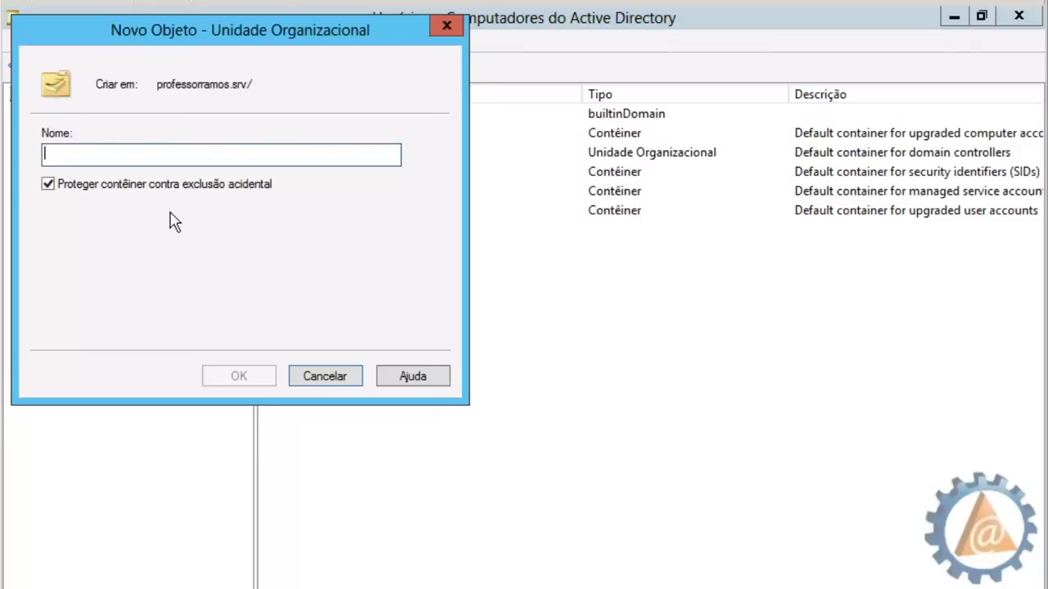
# Create the 'Aula 1' organizational unit at the domain root, keeping accidental-deletion protection on
pyautogui.write('Aul')
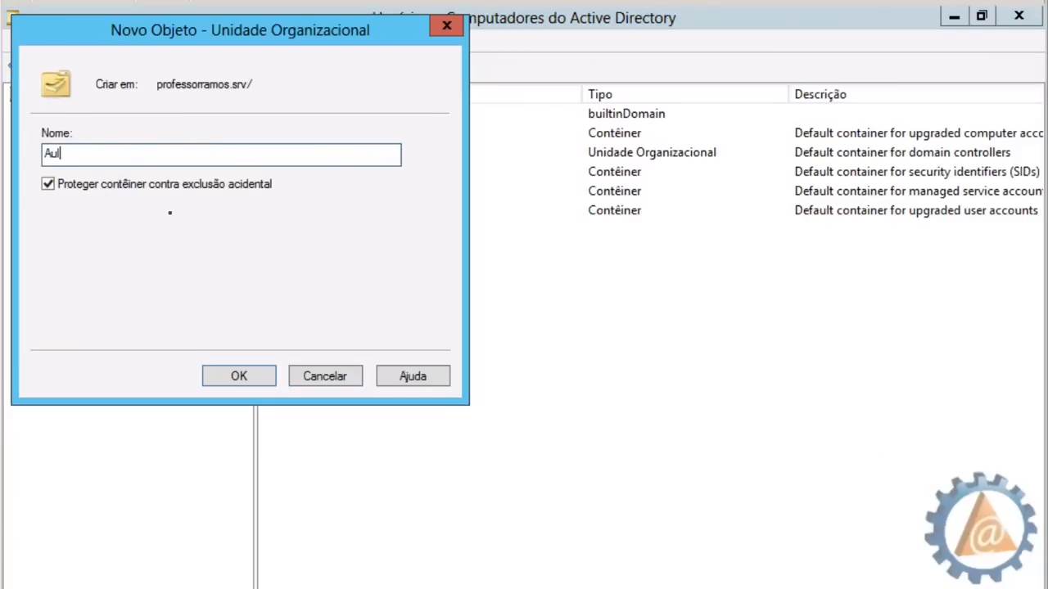
pyautogui.write('a 1')
pyautogui.click(47, 185)
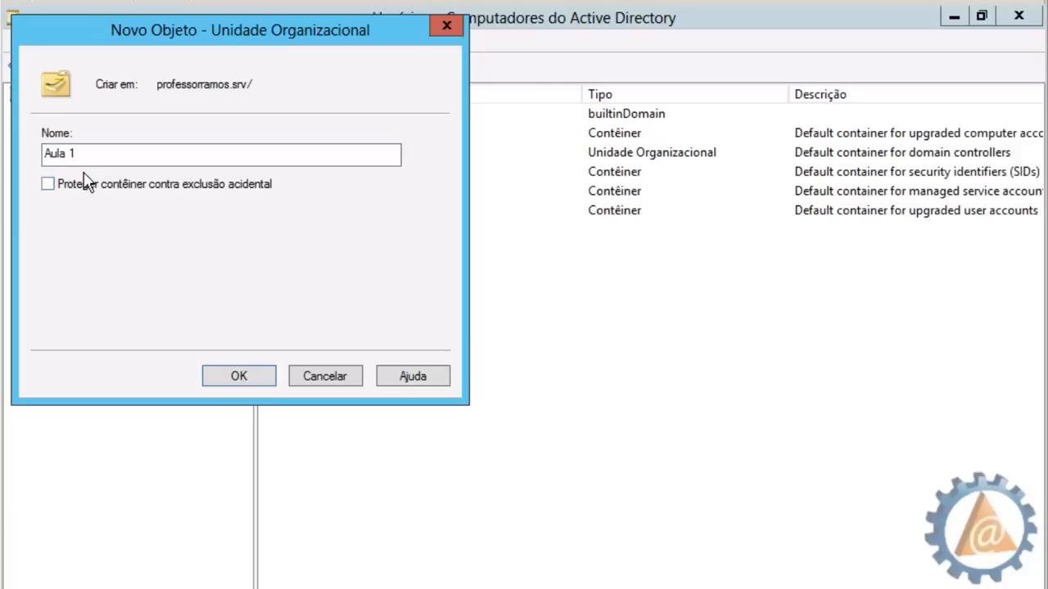
pyautogui.click(47, 185)
pyautogui.click(259, 379)
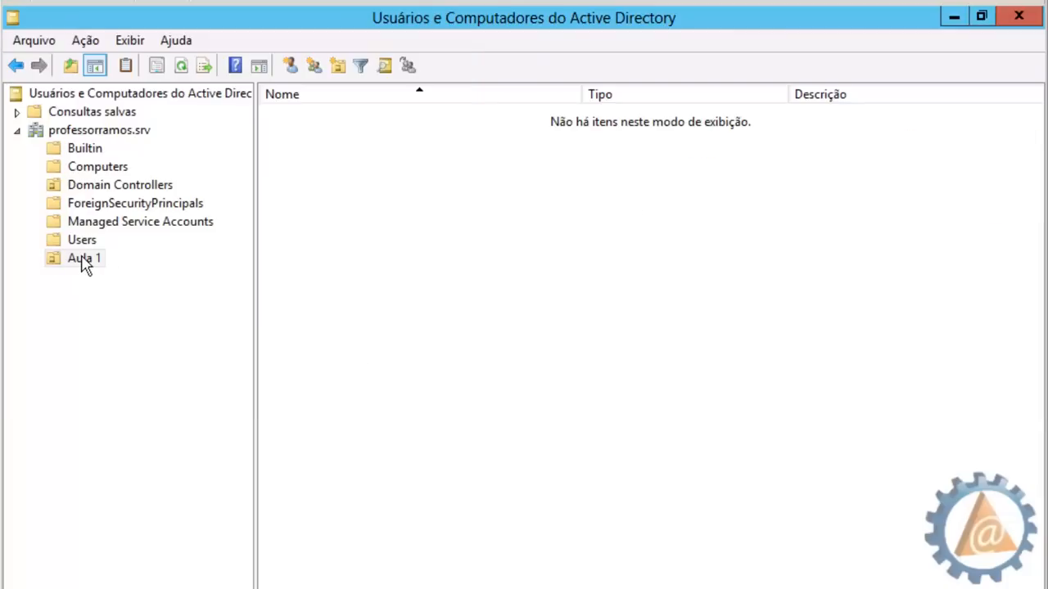
# Open the Aula 1 unit and cancel the accidental rename so it stays 'Aula 1'
pyautogui.click(83, 260)
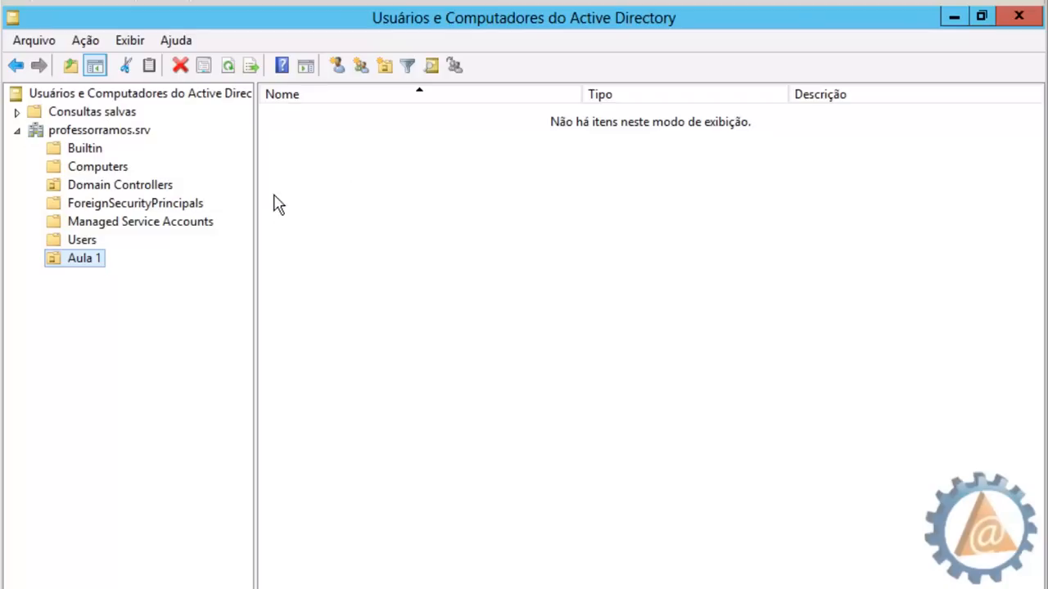
pyautogui.click(90, 258)
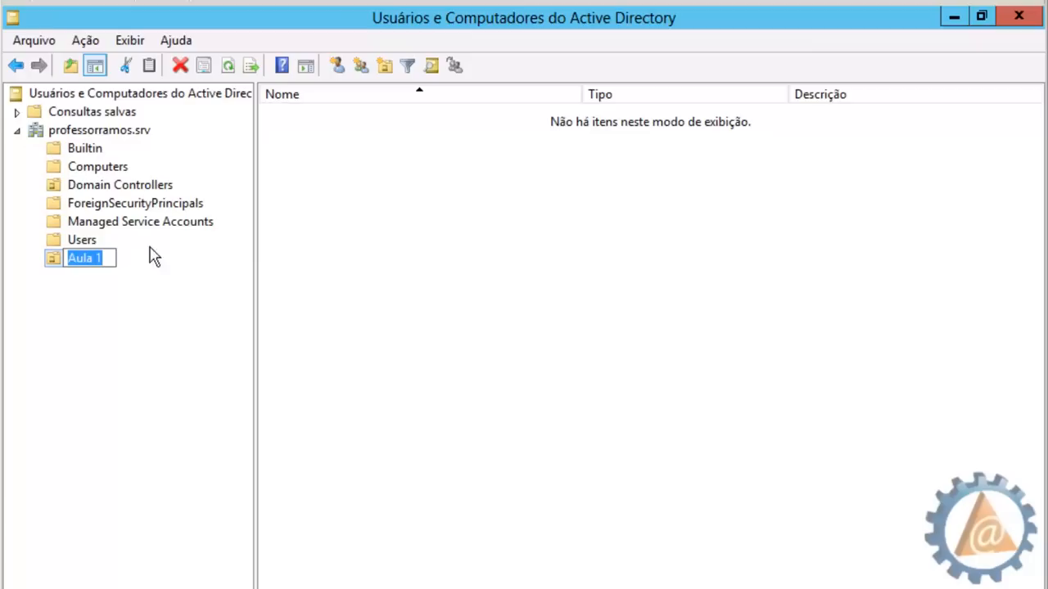
pyautogui.click(58, 256)
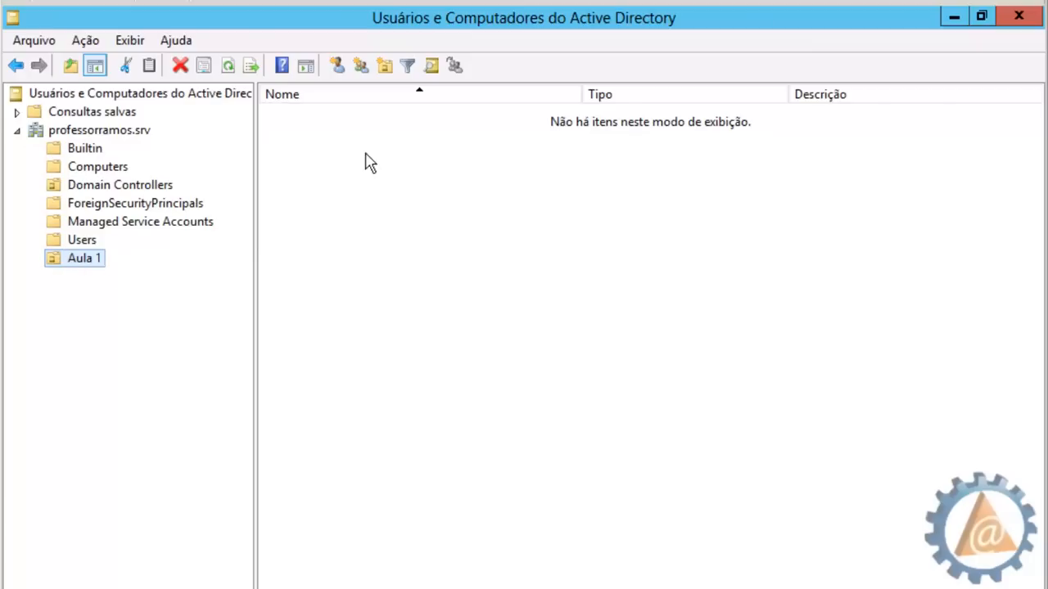
# Create the 'Vendas' organizational unit inside Aula 1, fixing its capital V
pyautogui.click(386, 69)
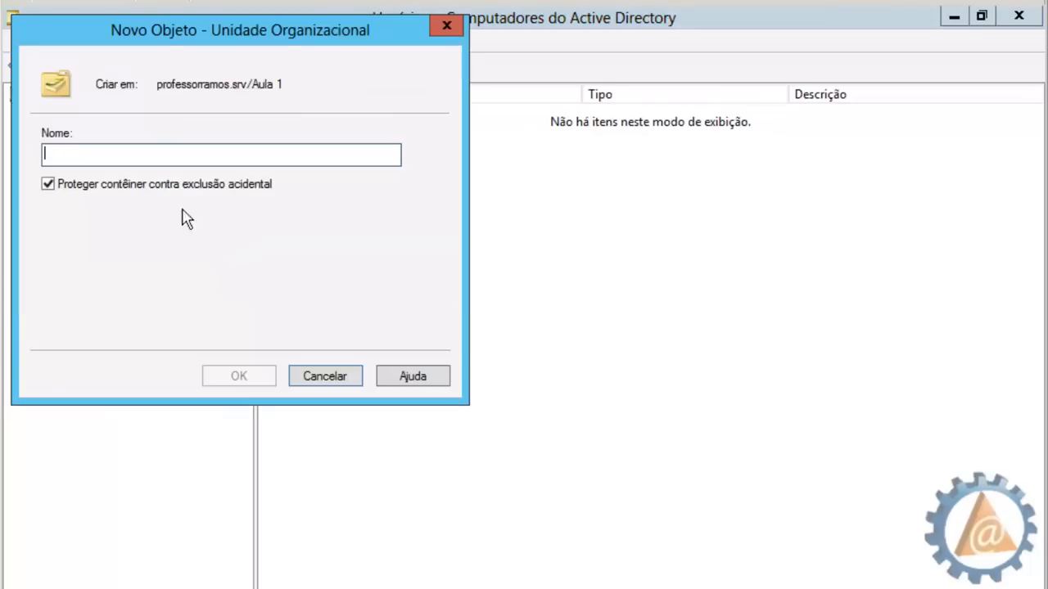
pyautogui.write('vendas')
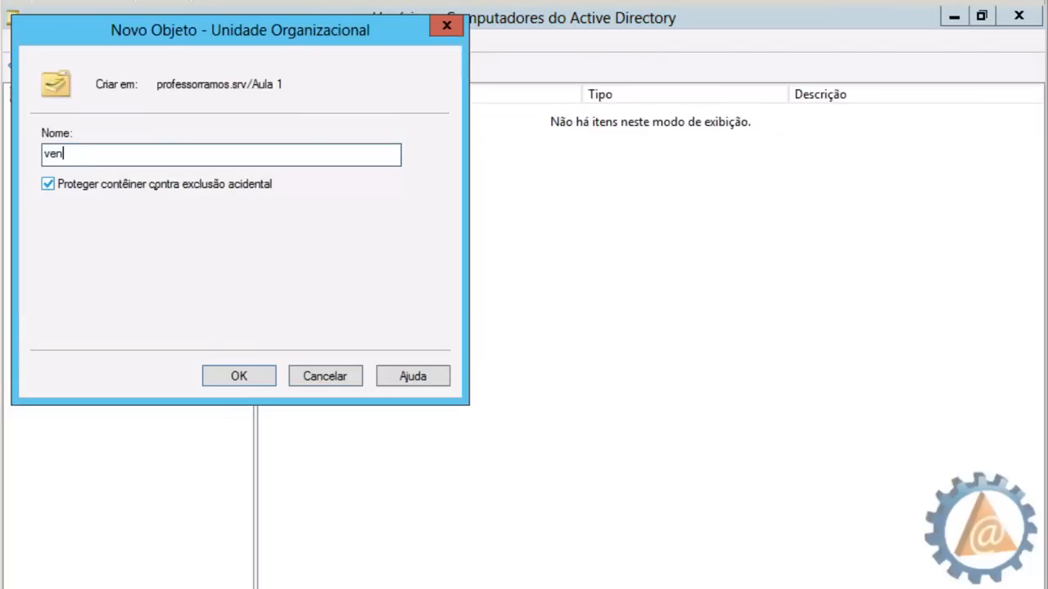
pyautogui.click(50, 160)
pyautogui.press('BackSpace')
pyautogui.write('Vendas')
pyautogui.click(247, 377)
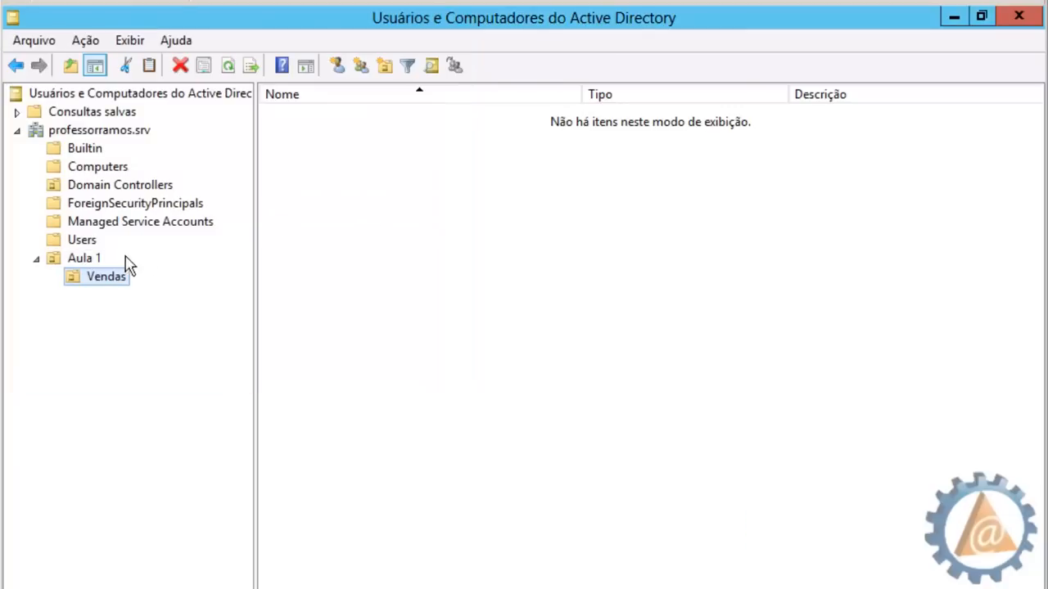
pyautogui.click(93, 262)
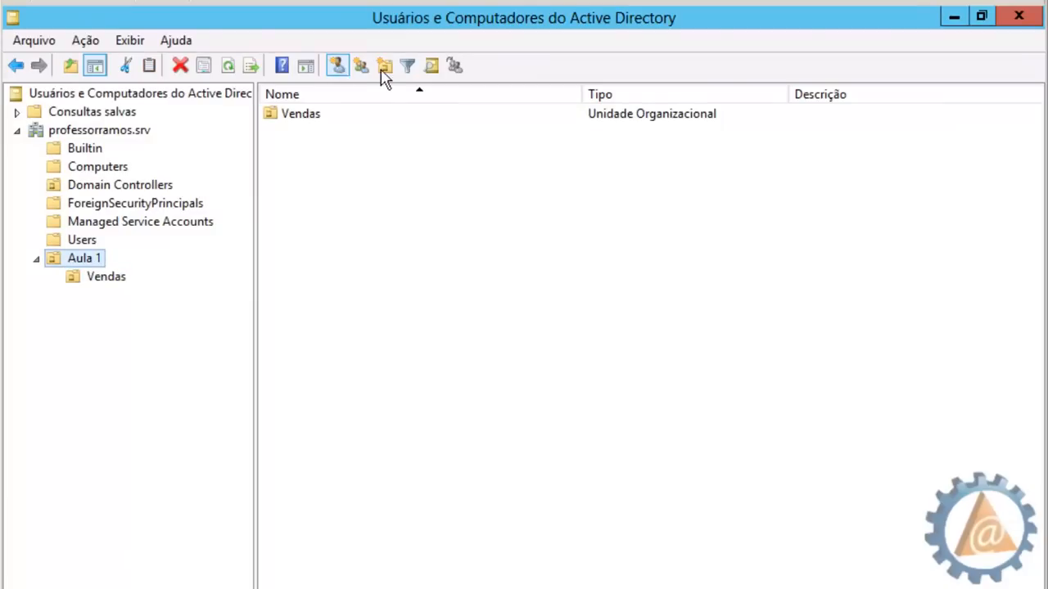
# Create the 'Compras' organizational unit inside Aula 1
pyautogui.click(382, 72)
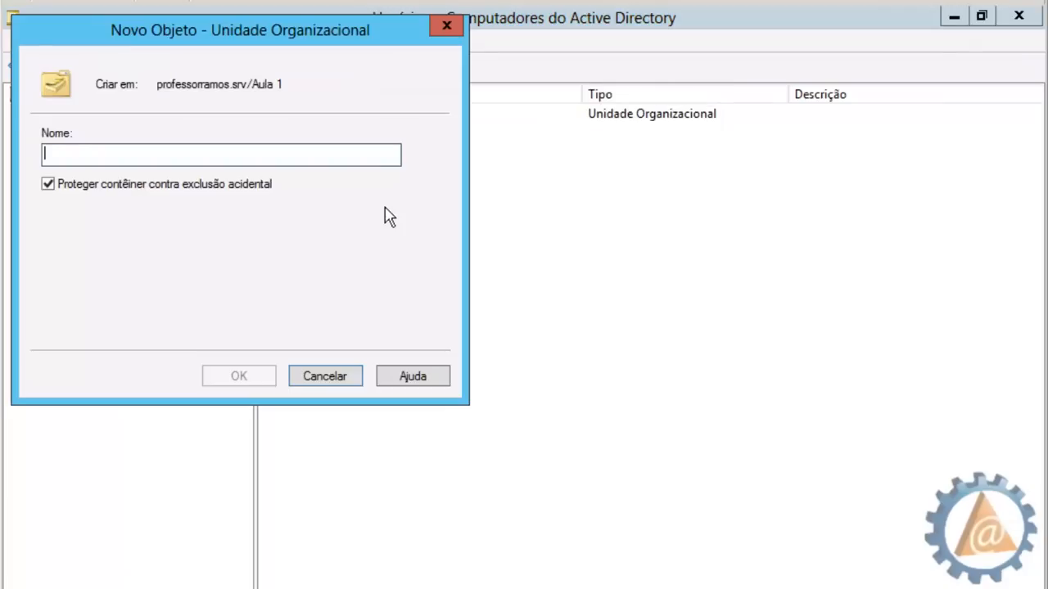
pyautogui.write('Co')
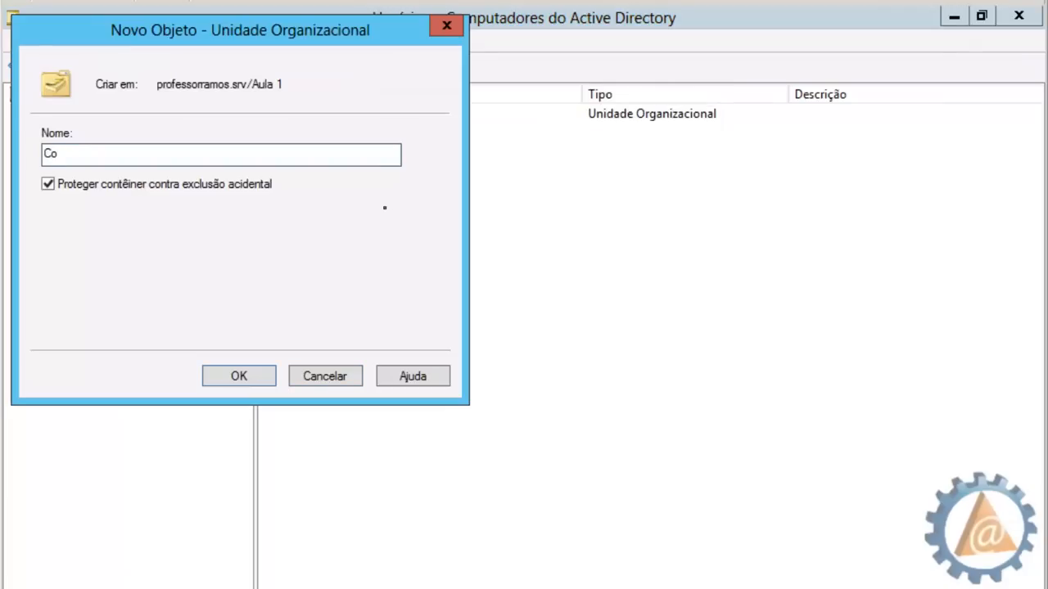
pyautogui.write('mpras')
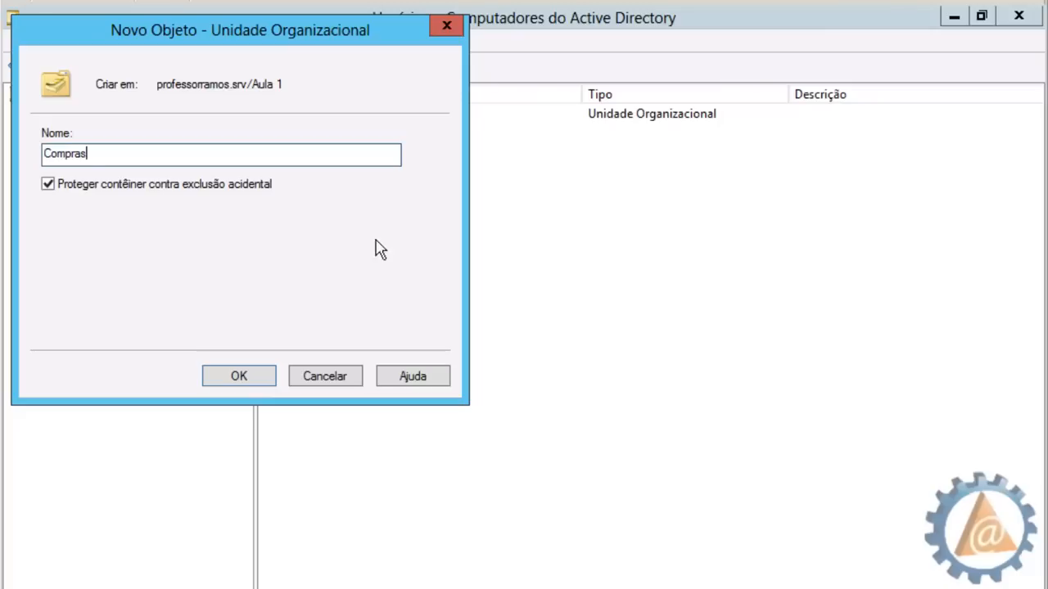
pyautogui.click(257, 374)
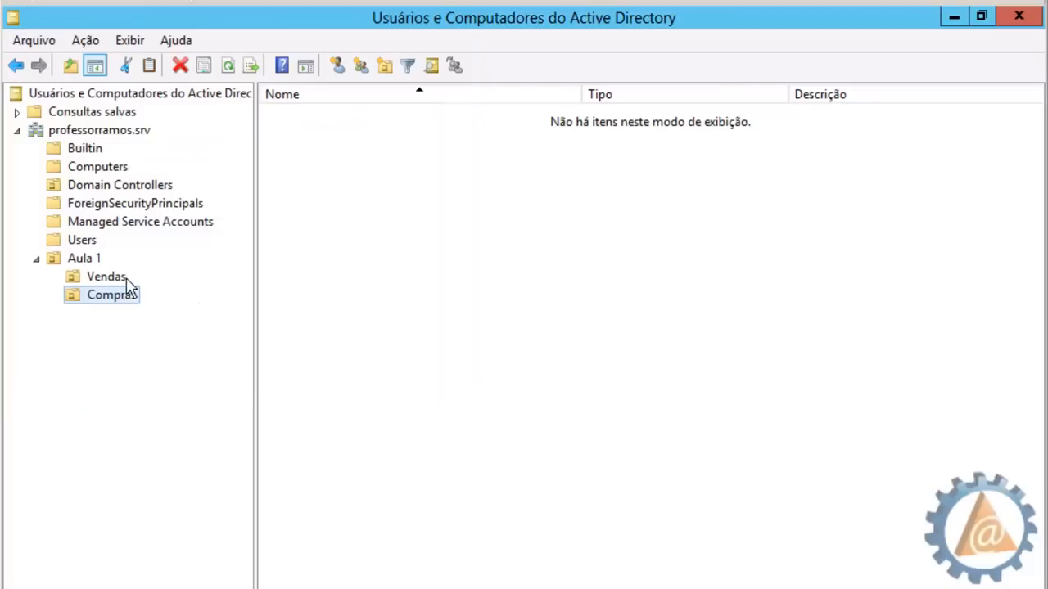
pyautogui.click(96, 260)
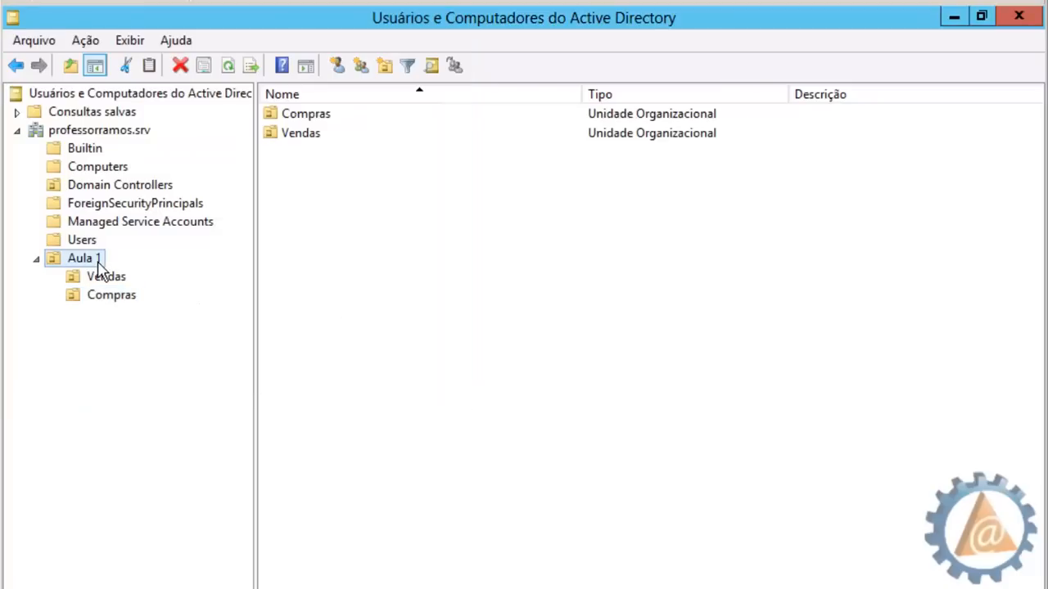
pyautogui.click(317, 119)
pyautogui.click(310, 133)
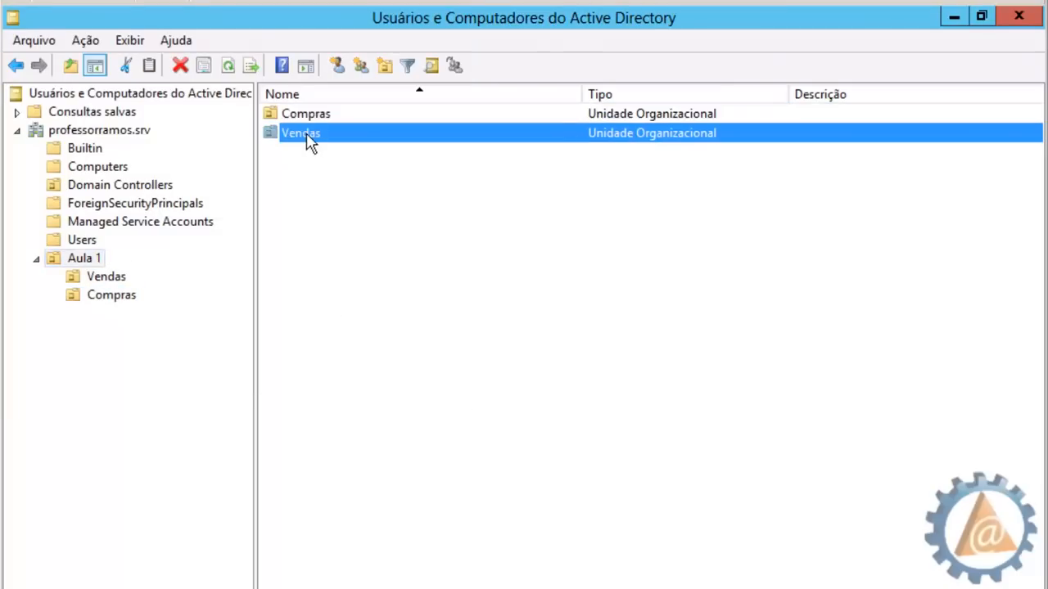
pyautogui.click(317, 170)
# Create the 'Teste1' unit inside Aula 1 with deletion protection turned off
pyautogui.click(338, 67)
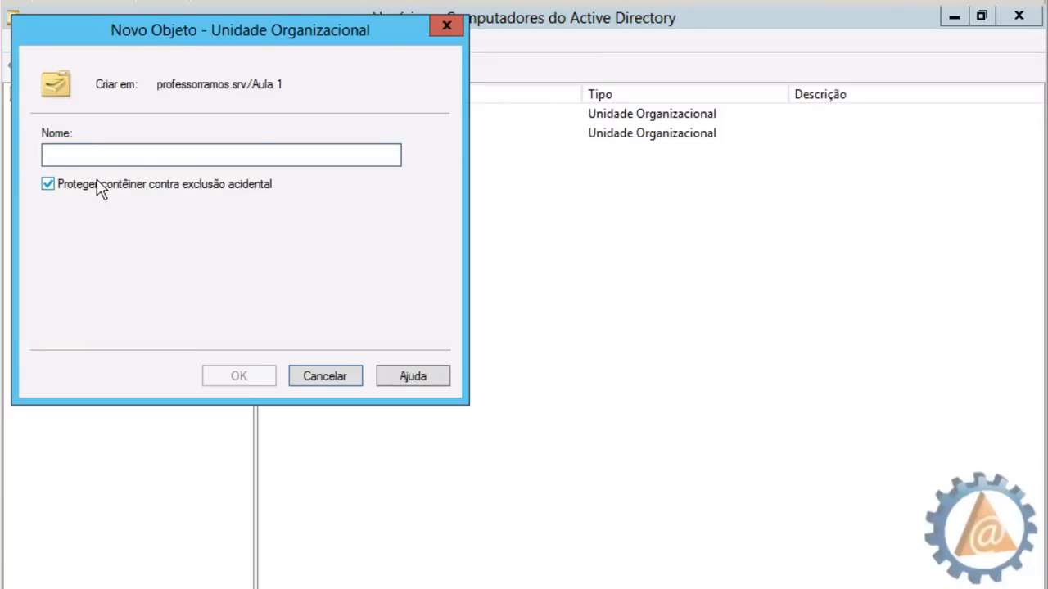
pyautogui.write('Teste1')
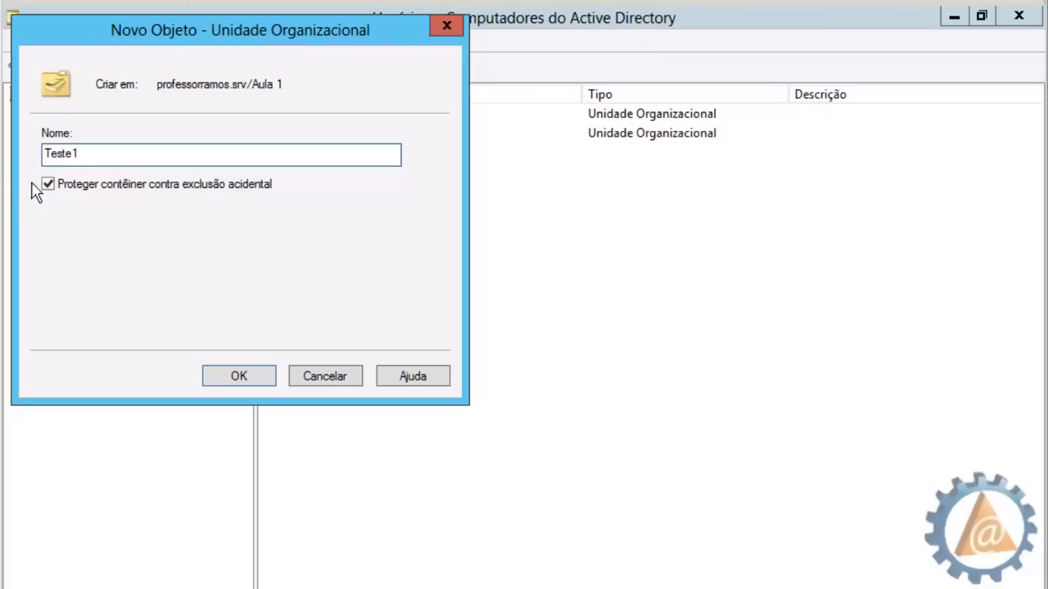
pyautogui.click(47, 184)
pyautogui.click(239, 376)
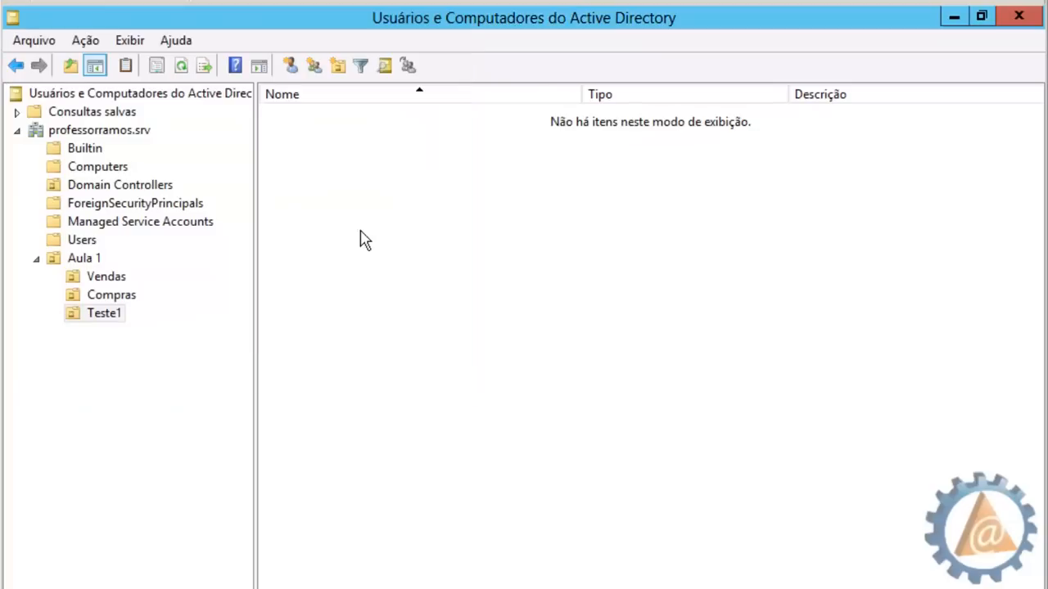
pyautogui.click(85, 258)
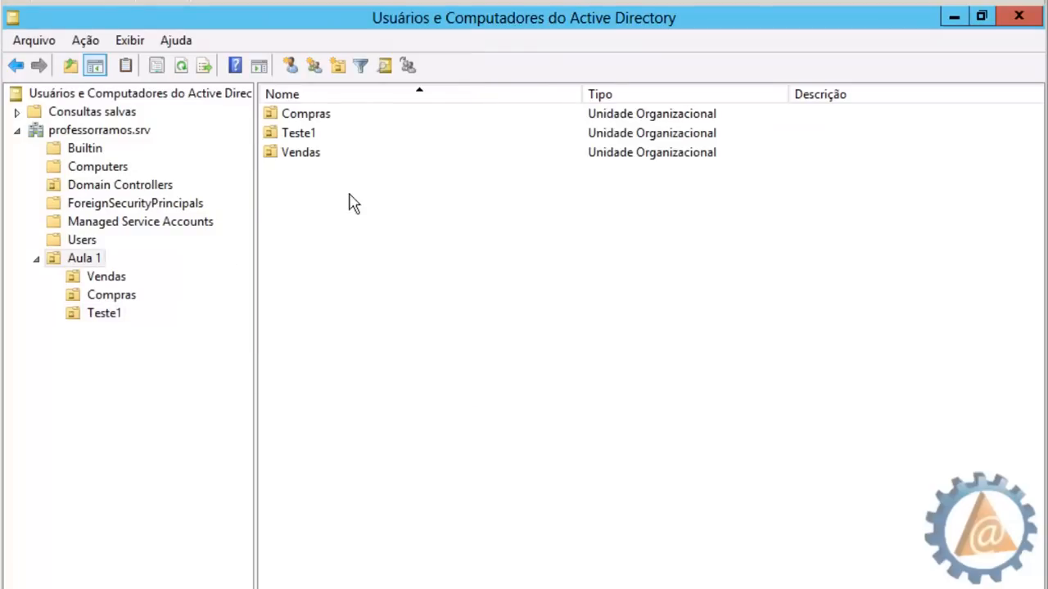
pyautogui.click(313, 120)
# Attempt to delete Compras and dismiss the error, since it is protected from deletion
pyautogui.rightClick(307, 119)
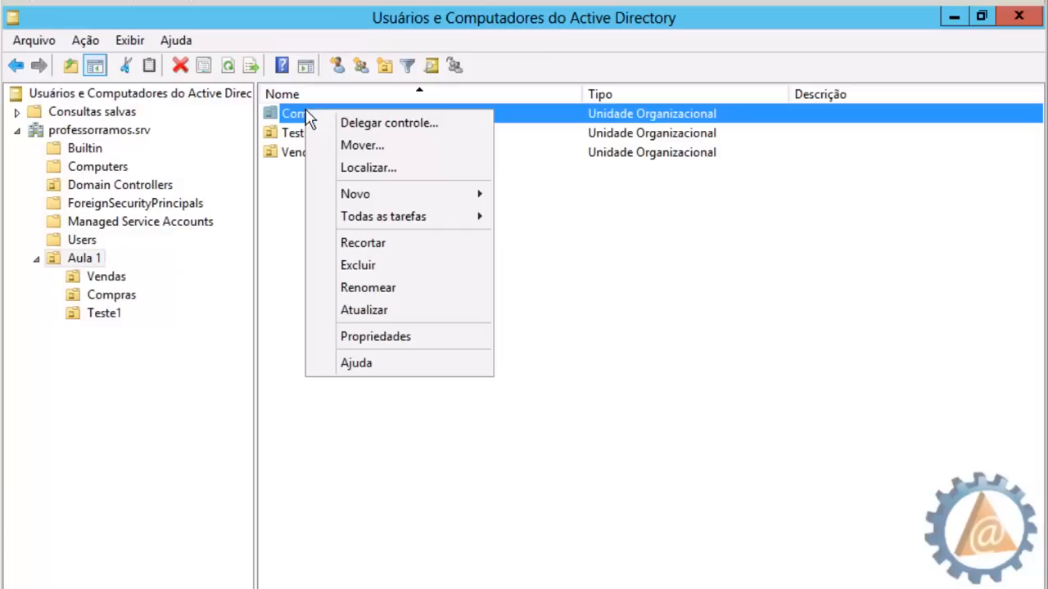
pyautogui.click(392, 271)
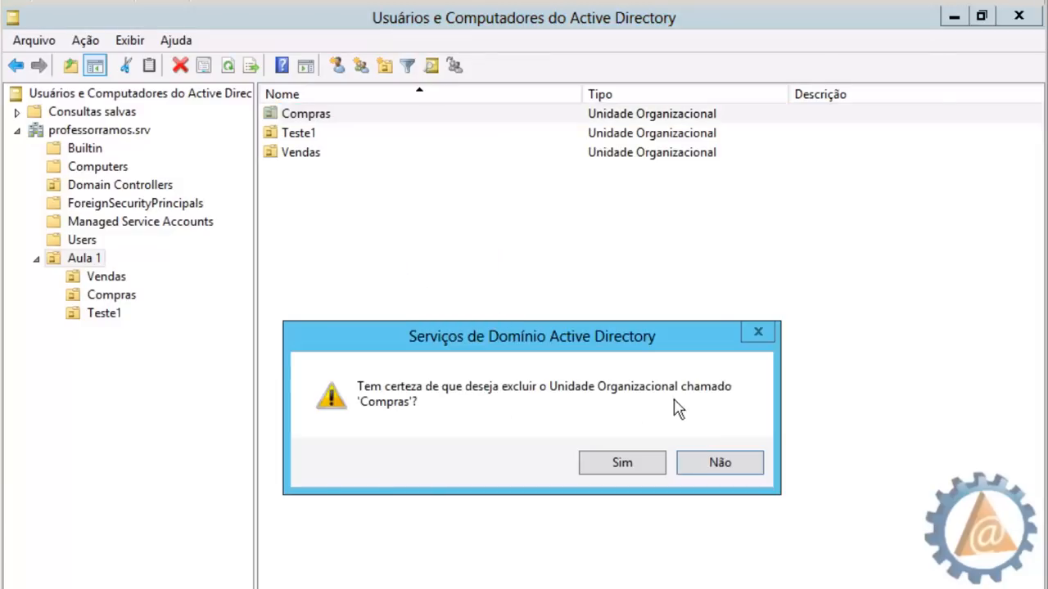
pyautogui.click(632, 471)
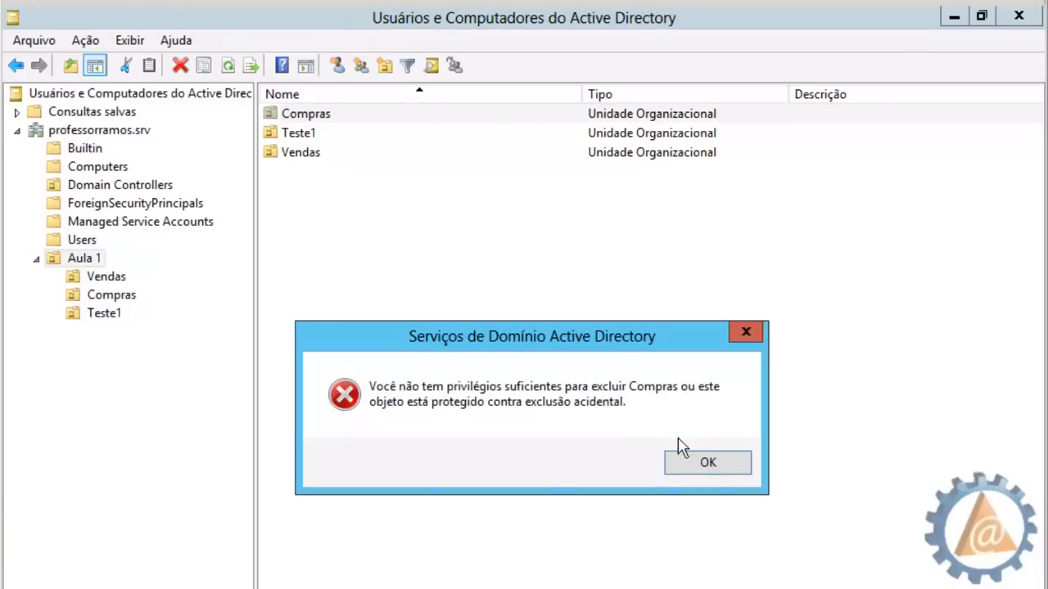
pyautogui.click(705, 463)
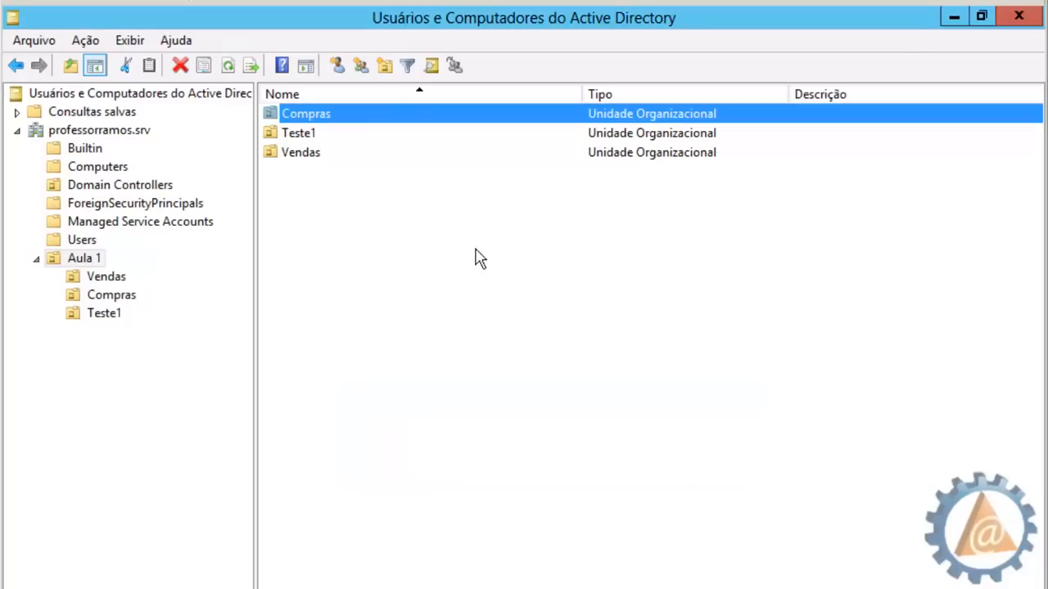
# Delete the unprotected Teste1 unit from Aula 1, confirming with Sim
pyautogui.click(311, 140)
pyautogui.rightClick(314, 141)
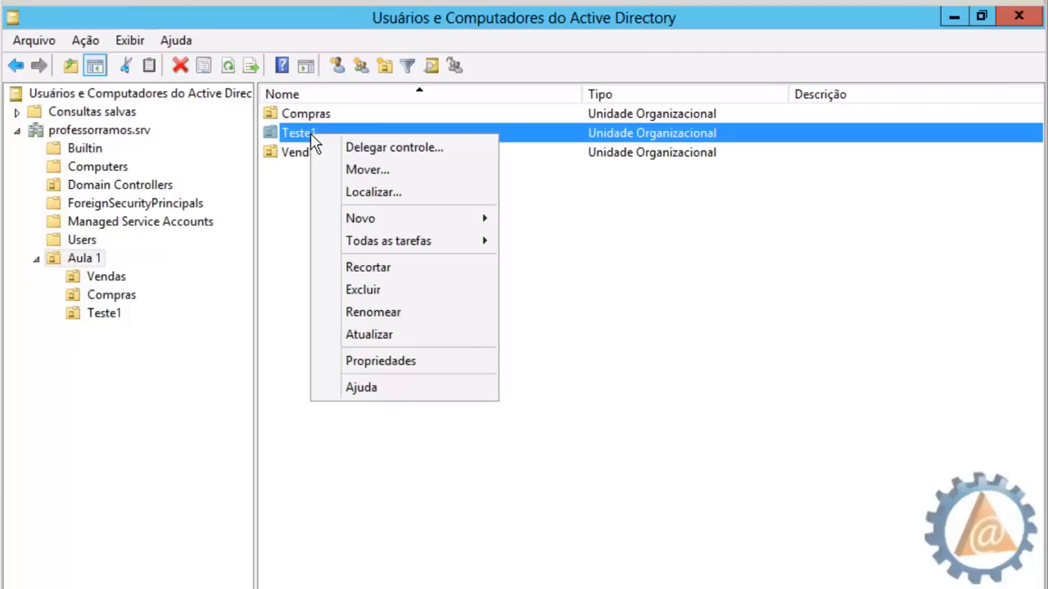
pyautogui.click(389, 292)
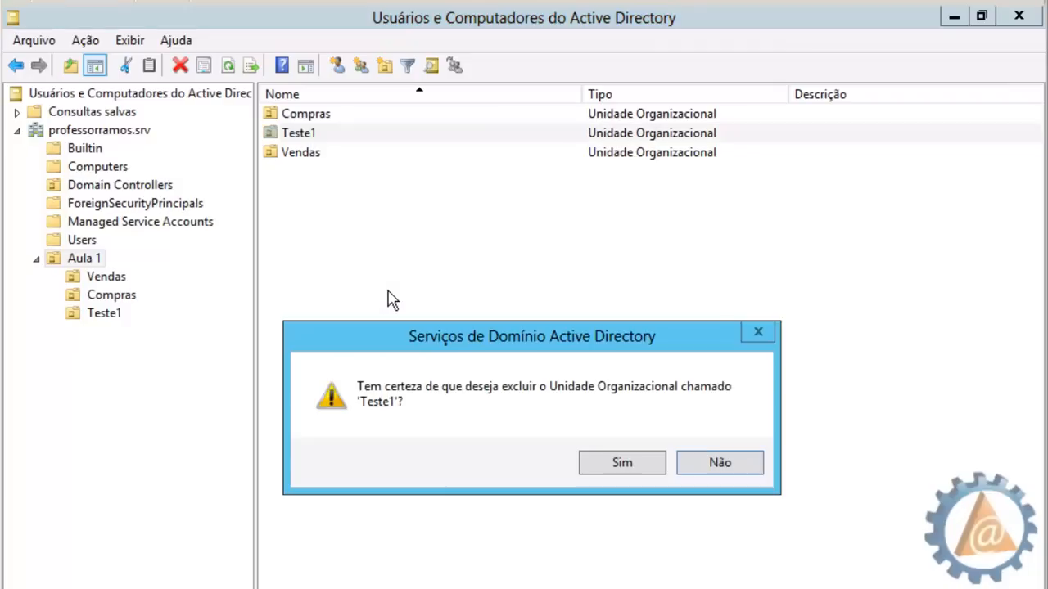
pyautogui.click(604, 463)
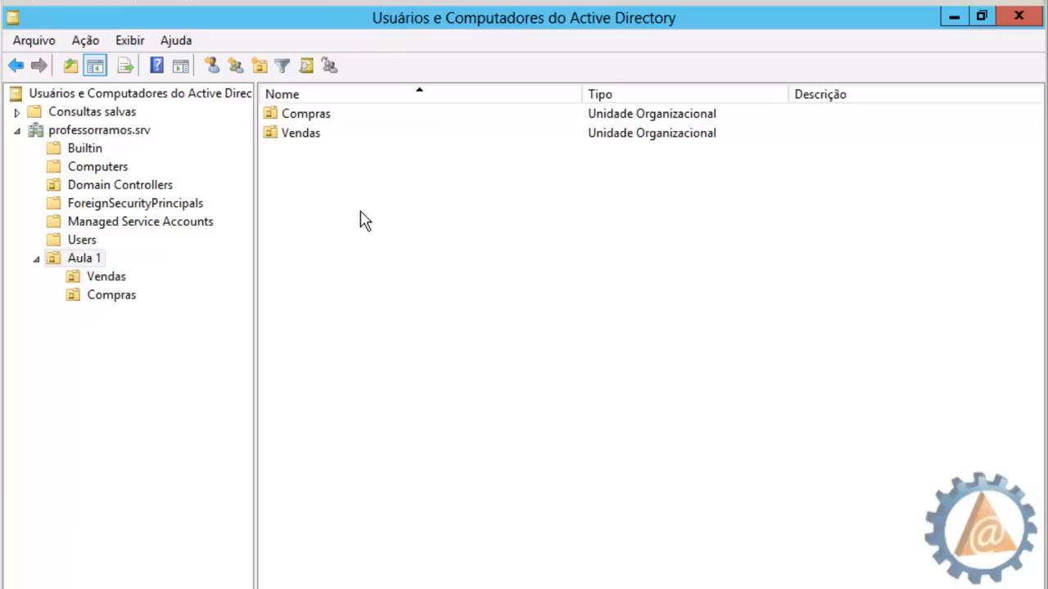
pyautogui.click(311, 191)
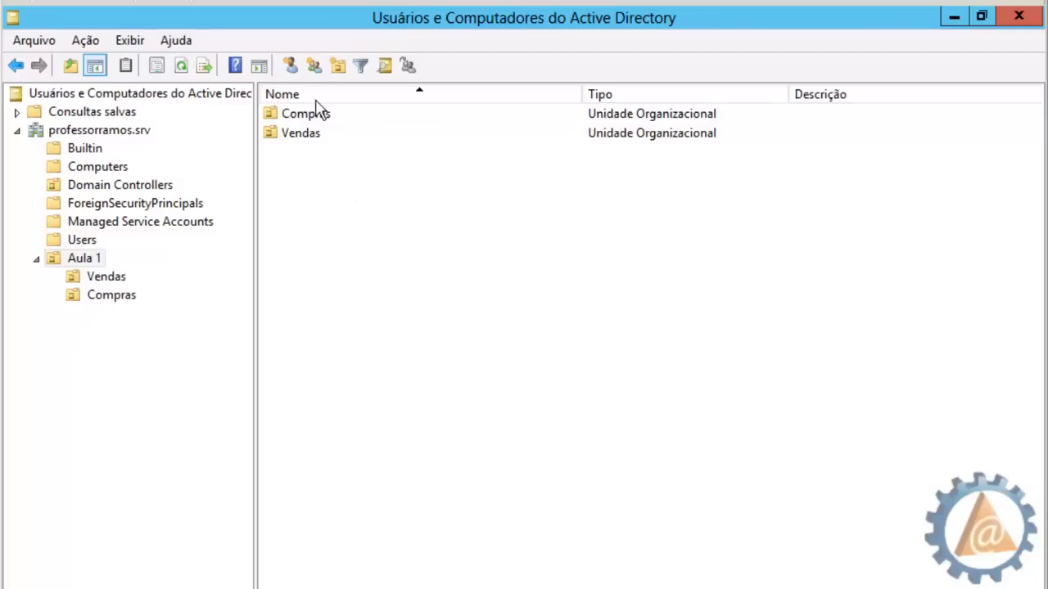
# Create the 'TI' organizational unit inside Aula 1
pyautogui.click(338, 65)
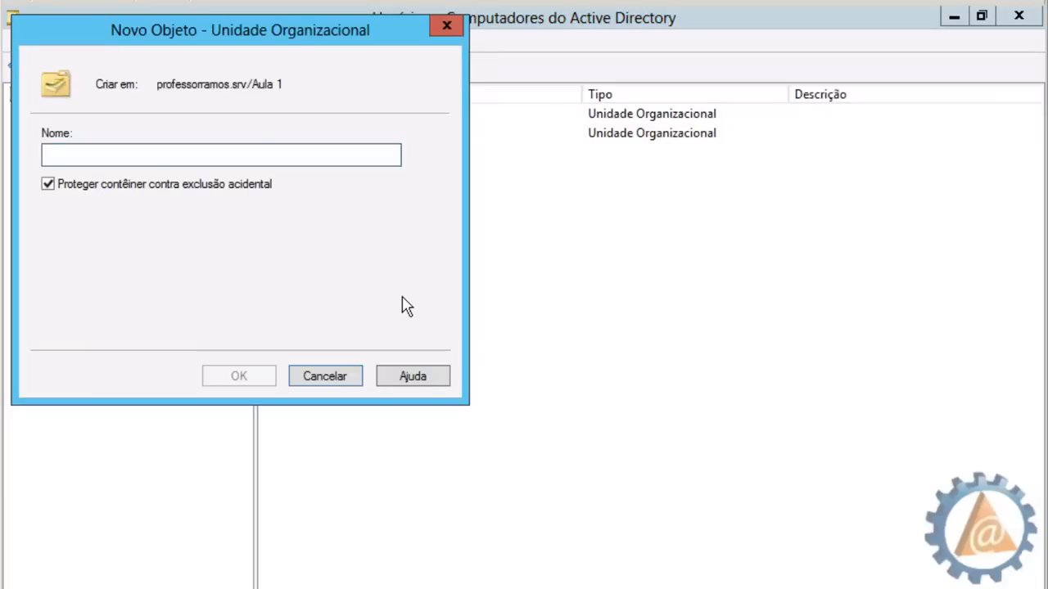
pyautogui.write('TI')
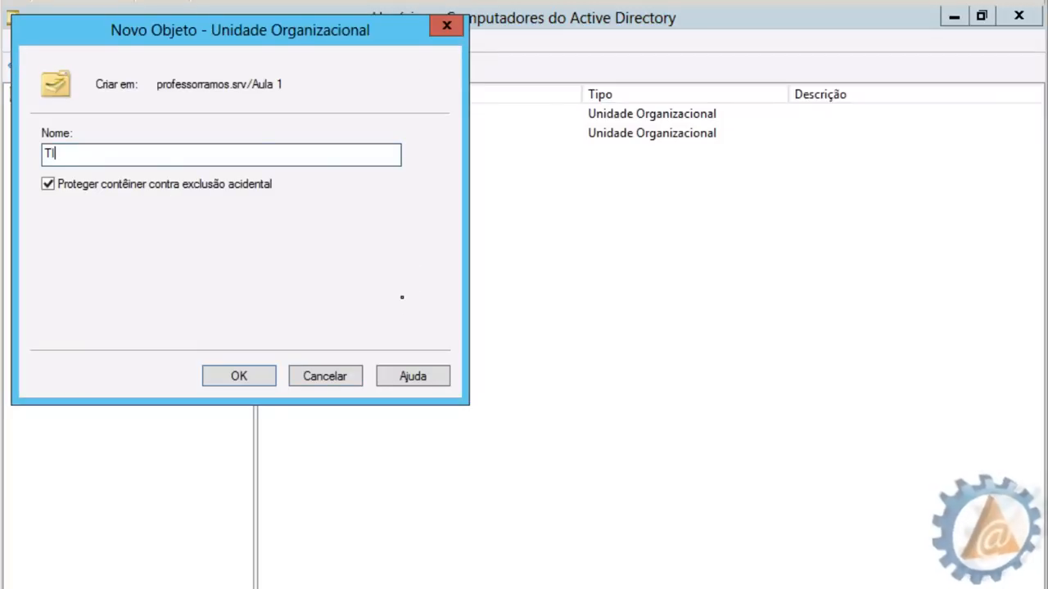
pyautogui.click(246, 376)
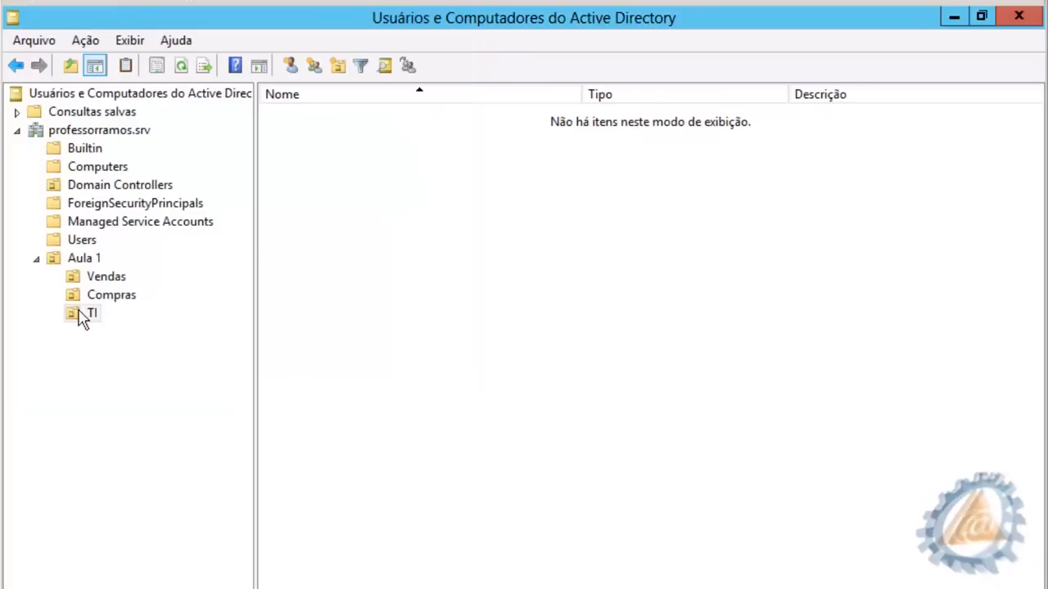
# Add 'Infra' and 'Suporte' sub-units inside TI
pyautogui.click(337, 66)
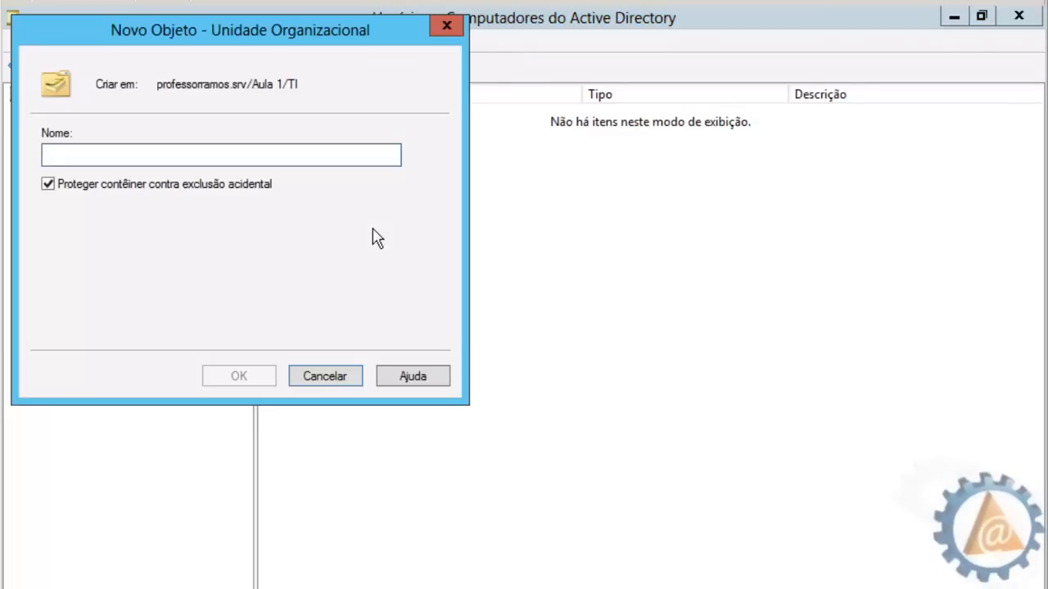
pyautogui.write('Infra')
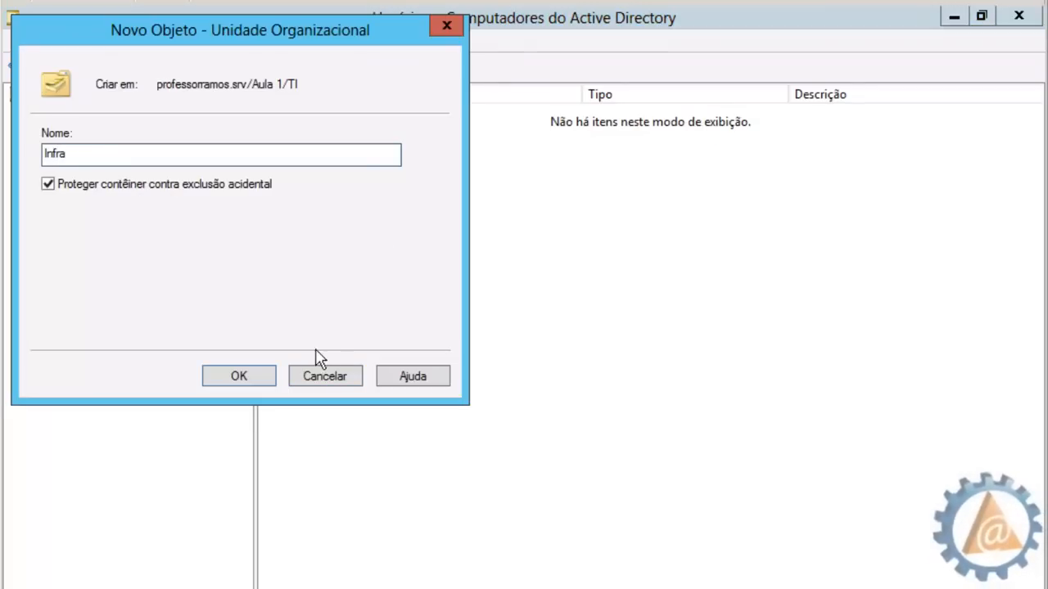
pyautogui.click(239, 376)
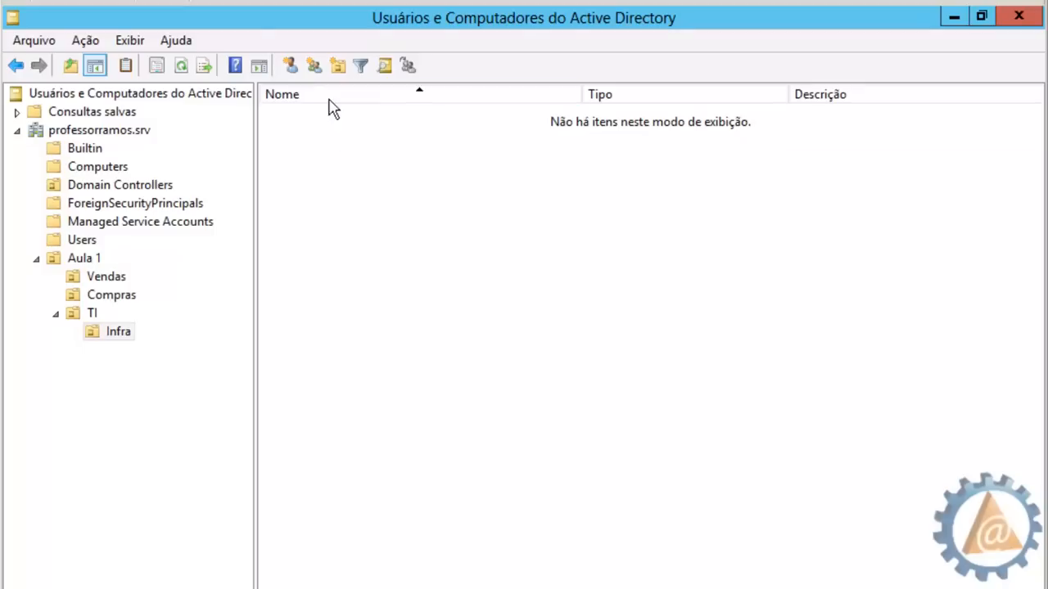
pyautogui.click(89, 314)
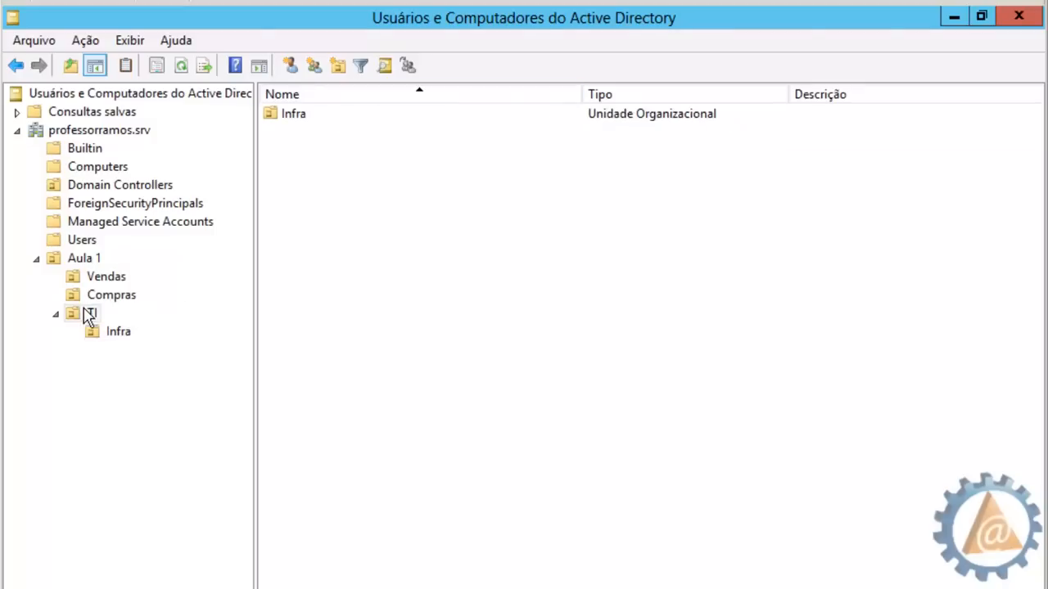
pyautogui.click(338, 66)
pyautogui.write('Suporte')
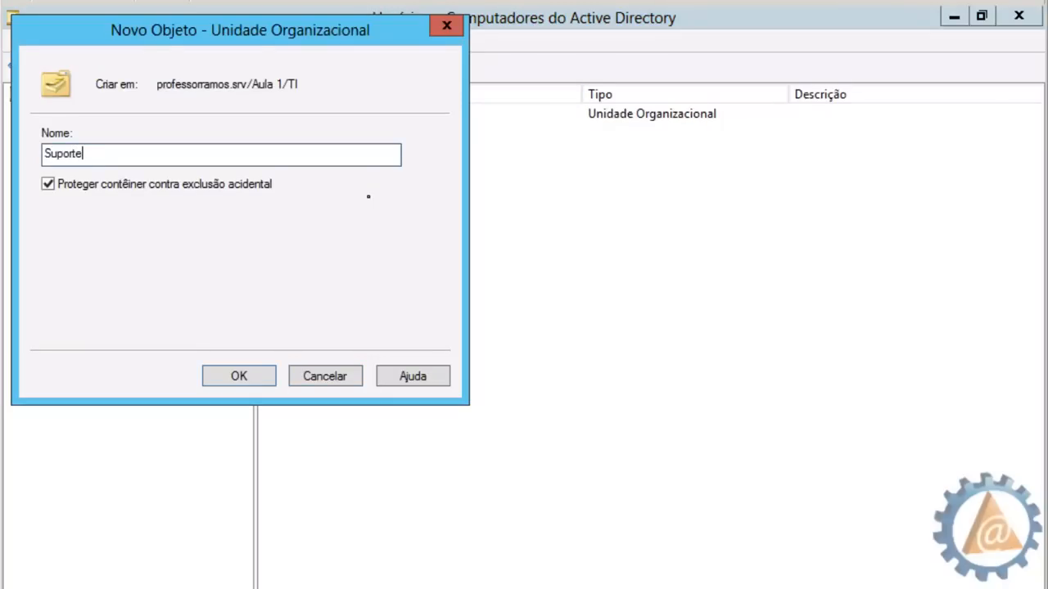
pyautogui.click(264, 376)
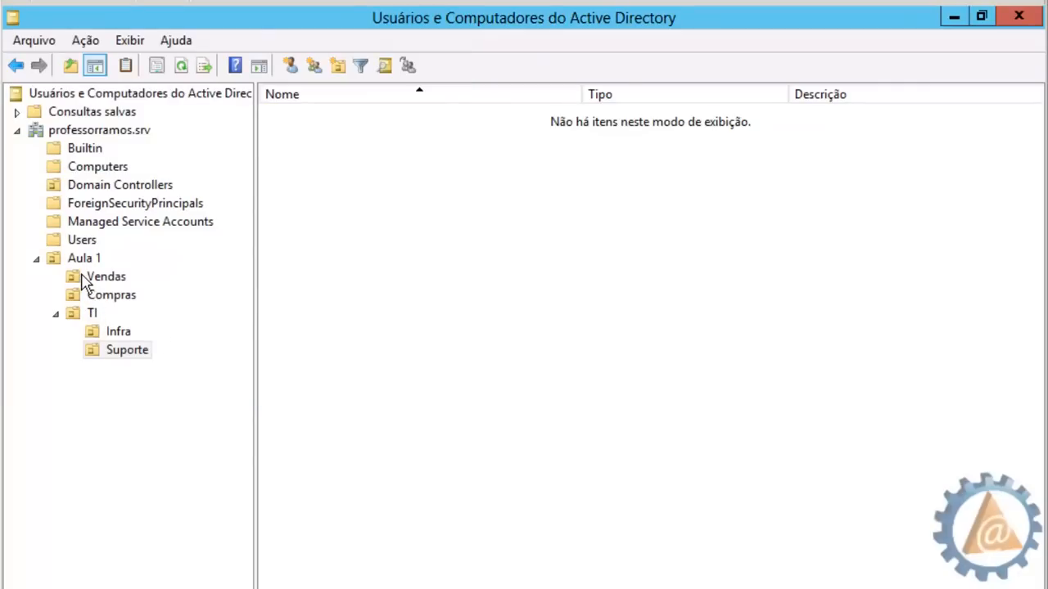
# Create 'Tele' and 'Atendimento' sub-units inside Vendas
pyautogui.click(110, 278)
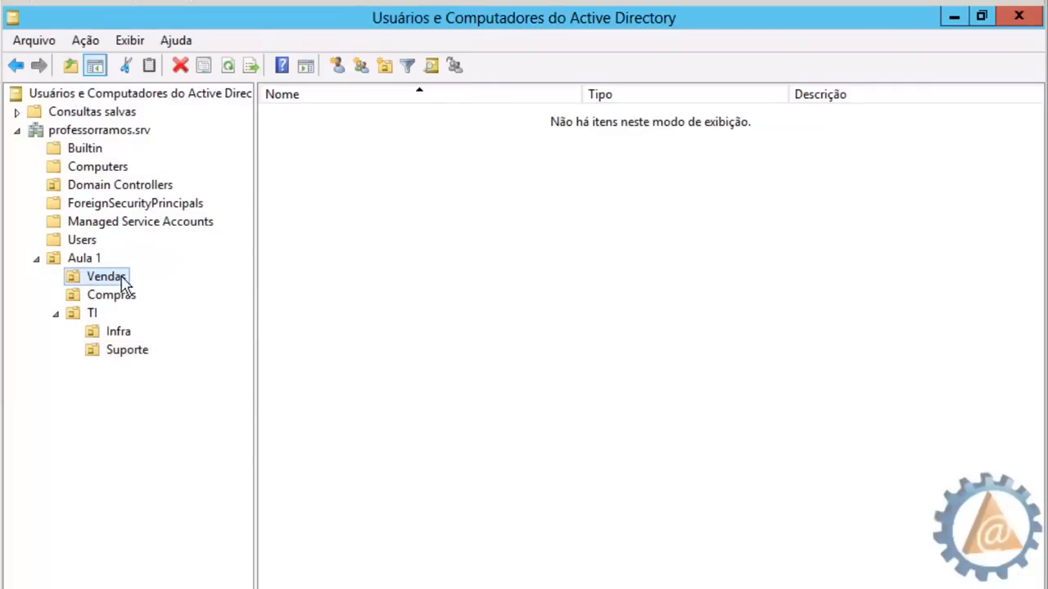
pyautogui.click(384, 67)
pyautogui.write('T')
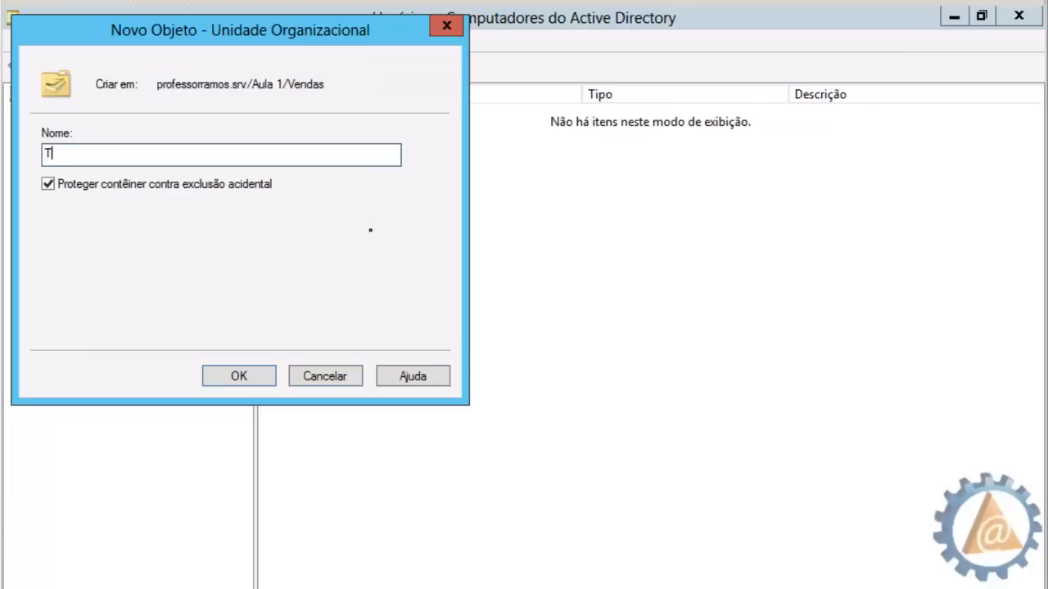
pyautogui.write('ele')
pyautogui.click(239, 377)
pyautogui.click(129, 283)
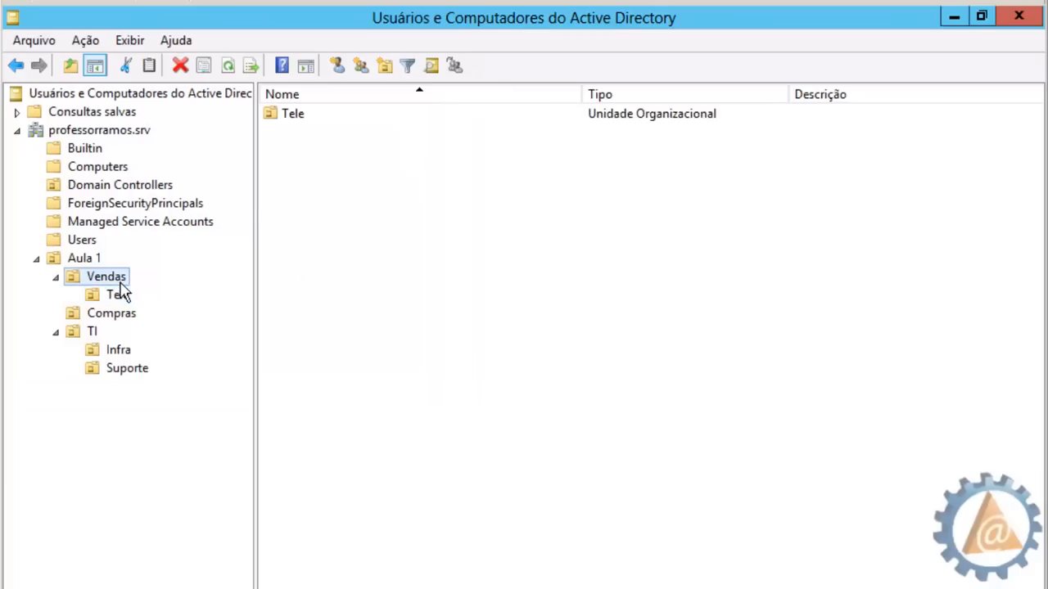
pyautogui.click(385, 65)
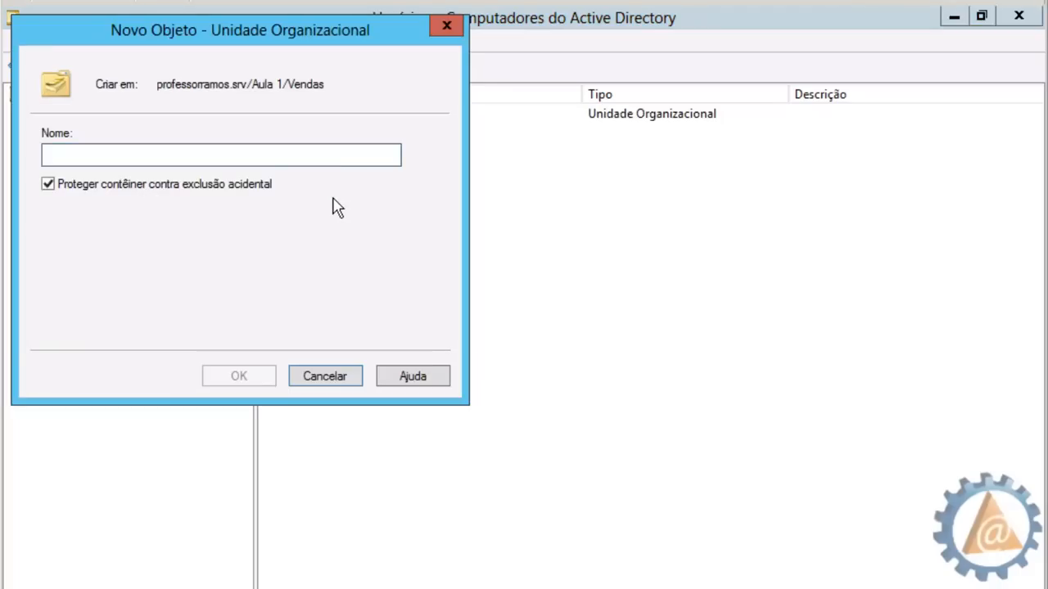
pyautogui.write('At')
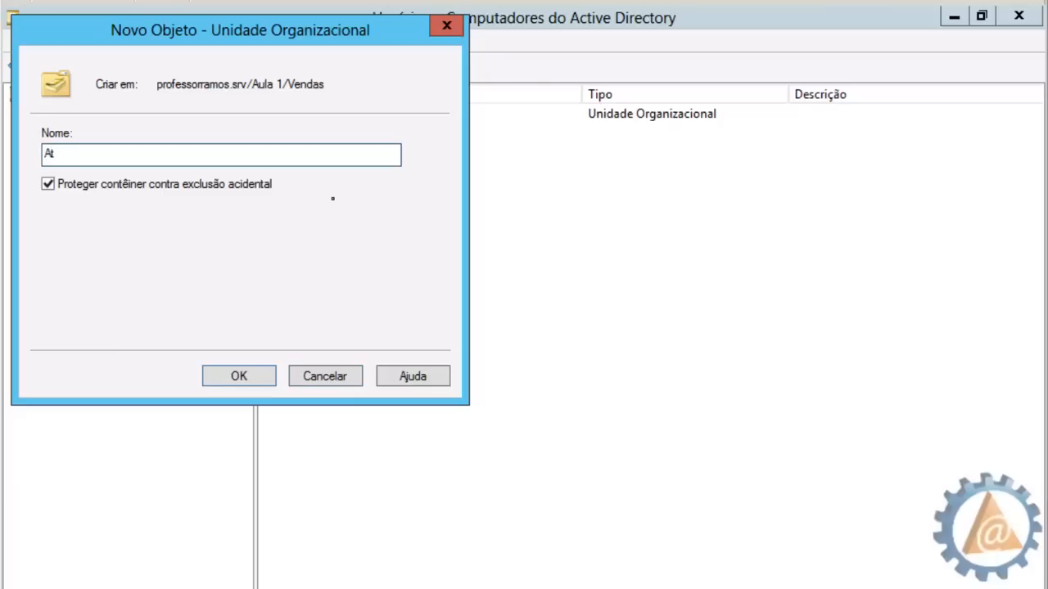
pyautogui.write('endimento')
pyautogui.click(262, 376)
# Review each unit under Aula 1 (Vendas, Compras, TI and their sub-units), then collapse TI
pyautogui.click(87, 260)
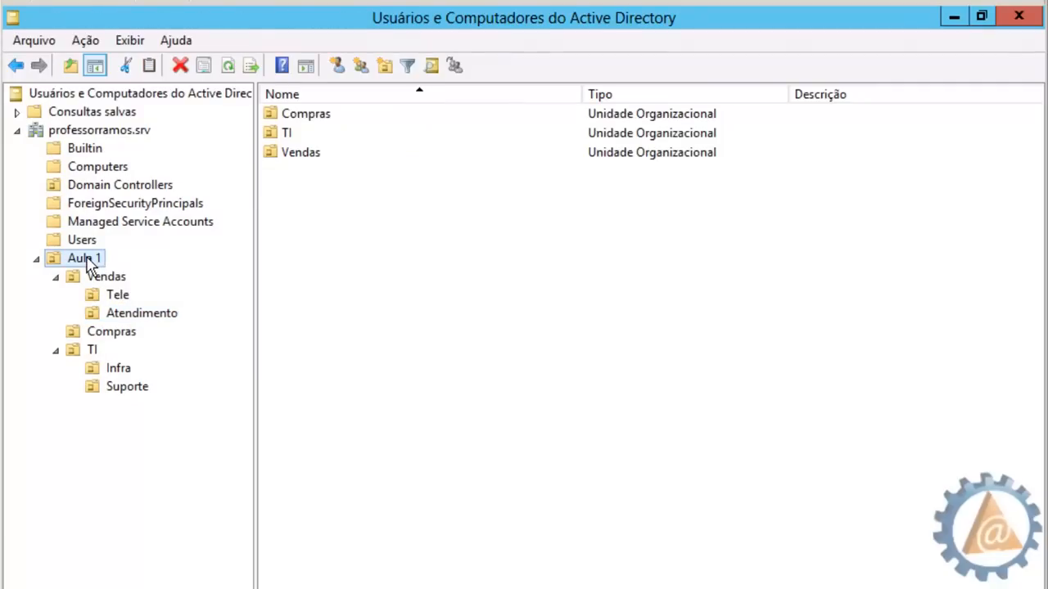
pyautogui.click(73, 277)
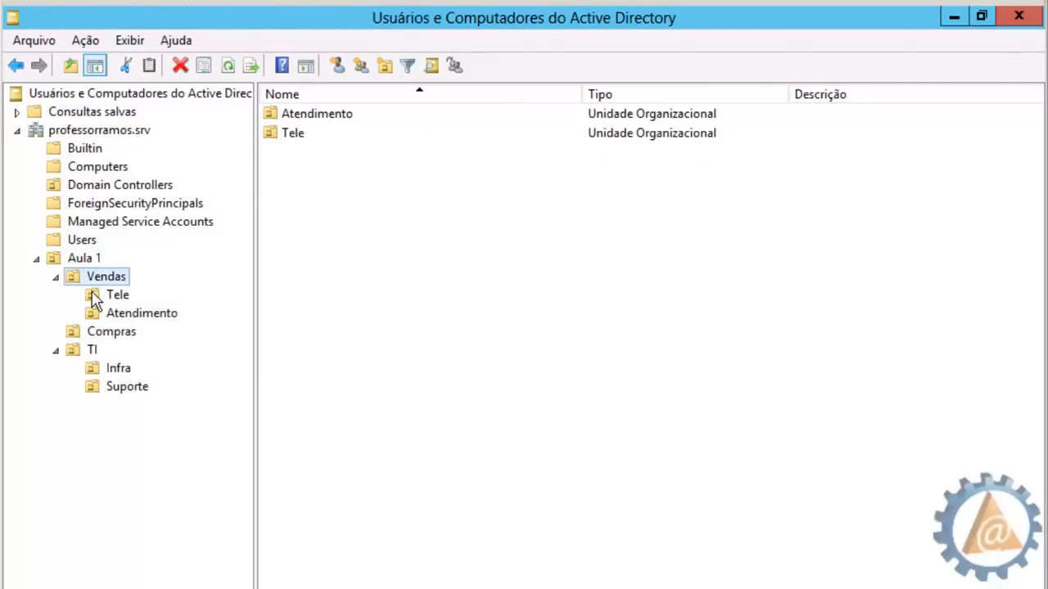
pyautogui.click(96, 297)
pyautogui.click(102, 315)
pyautogui.click(92, 331)
pyautogui.click(76, 350)
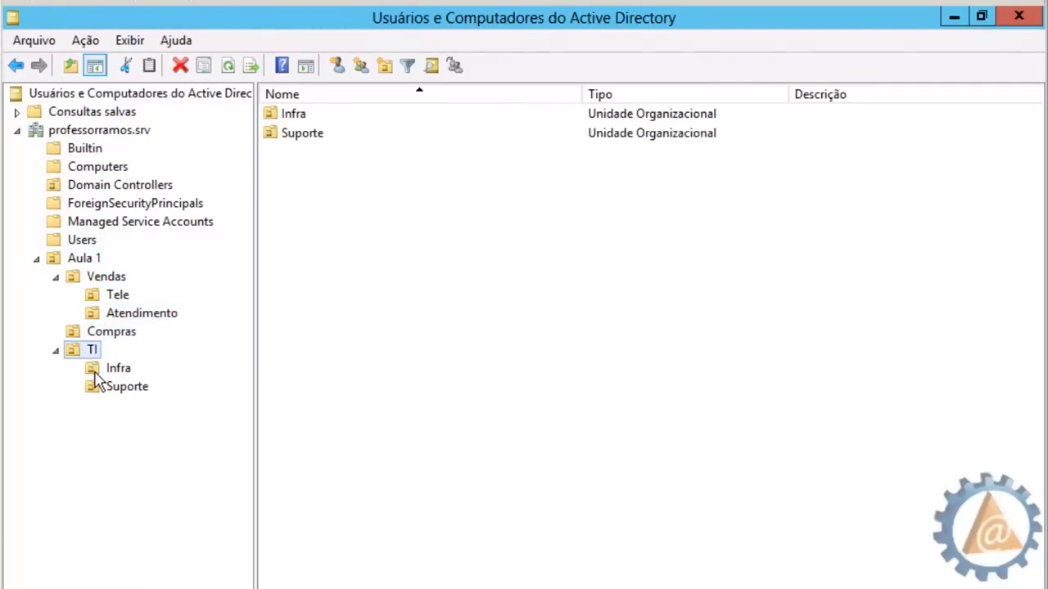
pyautogui.click(95, 370)
pyautogui.click(109, 391)
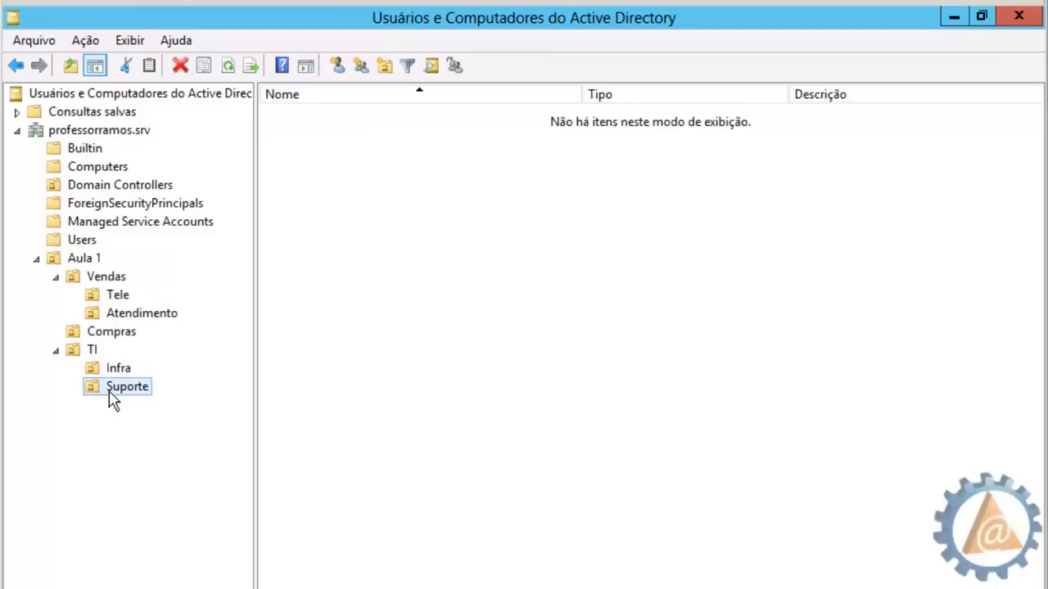
pyautogui.doubleClick(94, 351)
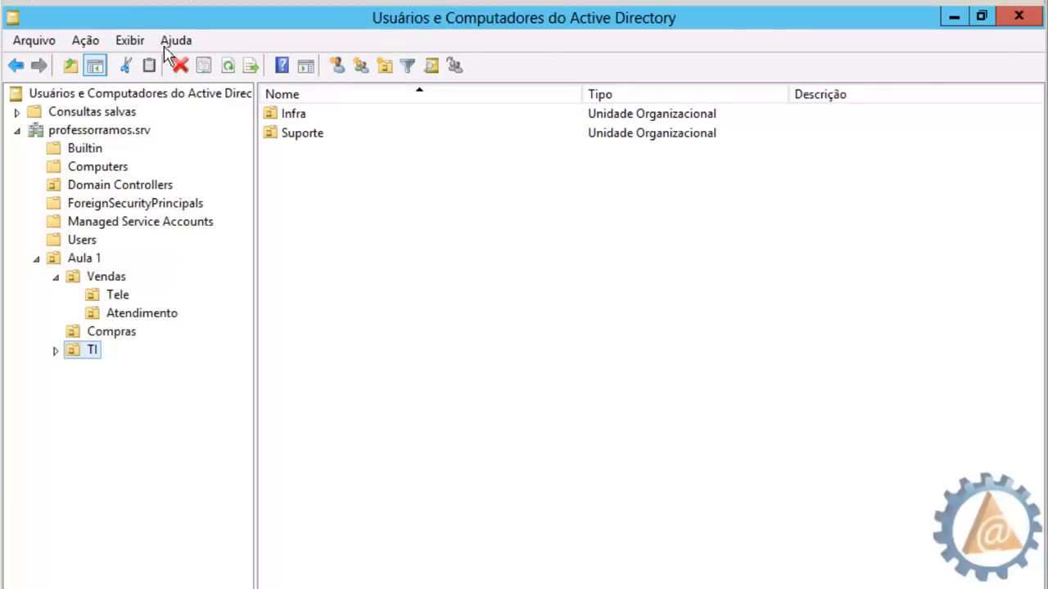
# Start a new user in TI and enter the user's first name and surname
pyautogui.rightClick(316, 252)
pyautogui.moveTo(387, 340)
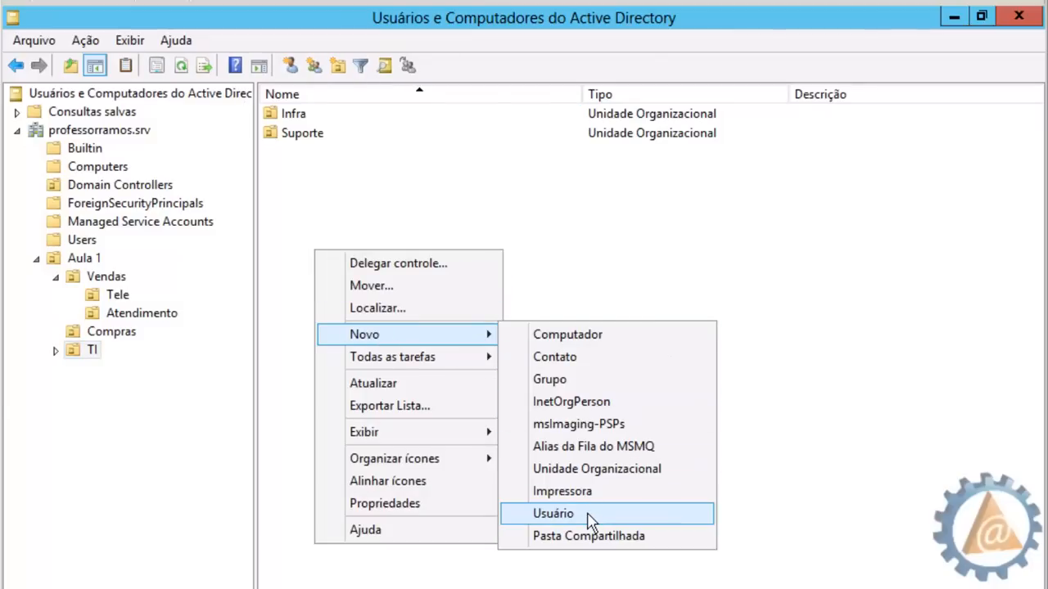
pyautogui.click(554, 513)
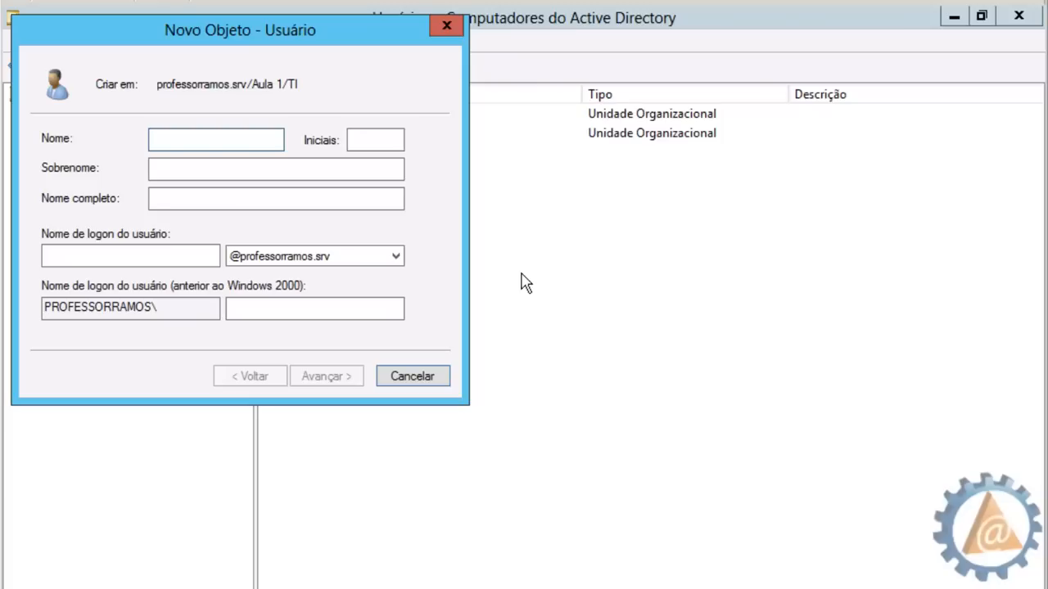
pyautogui.write('Lea')
pyautogui.press('BackSpace')
pyautogui.press('BackSpace')
pyautogui.press('BackSpace')
pyautogui.write('Ana')
pyautogui.click(232, 168)
pyautogui.write('Luc')
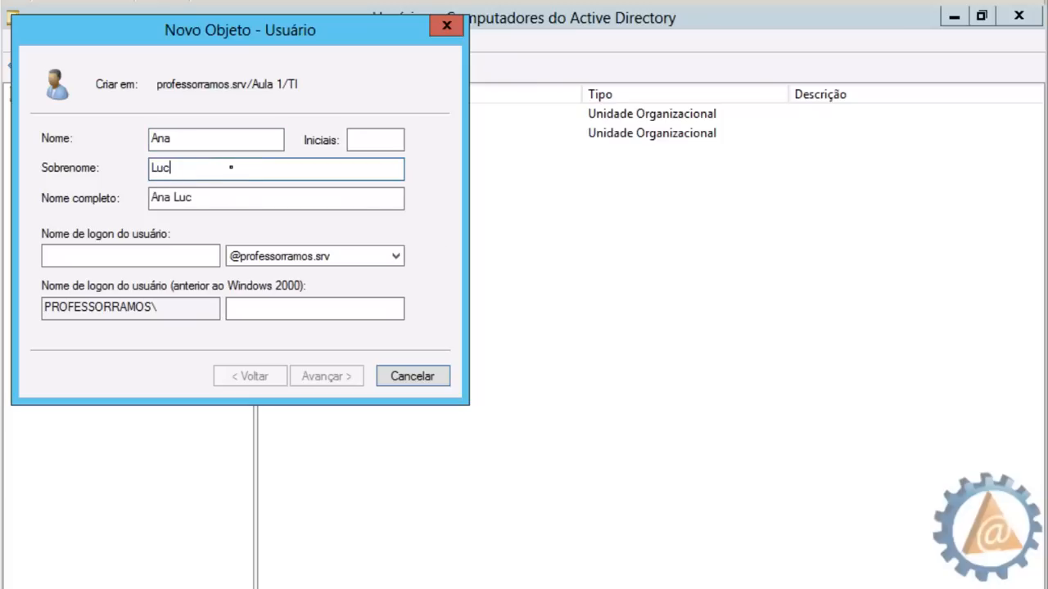
pyautogui.write('iqa')
pyautogui.press('BackSpace')
pyautogui.press('BackSpace')
pyautogui.press('BackSpace')
pyautogui.write('ia')
# Replace the numeric logon name with a name-based one and continue to the password page
pyautogui.click(111, 253)
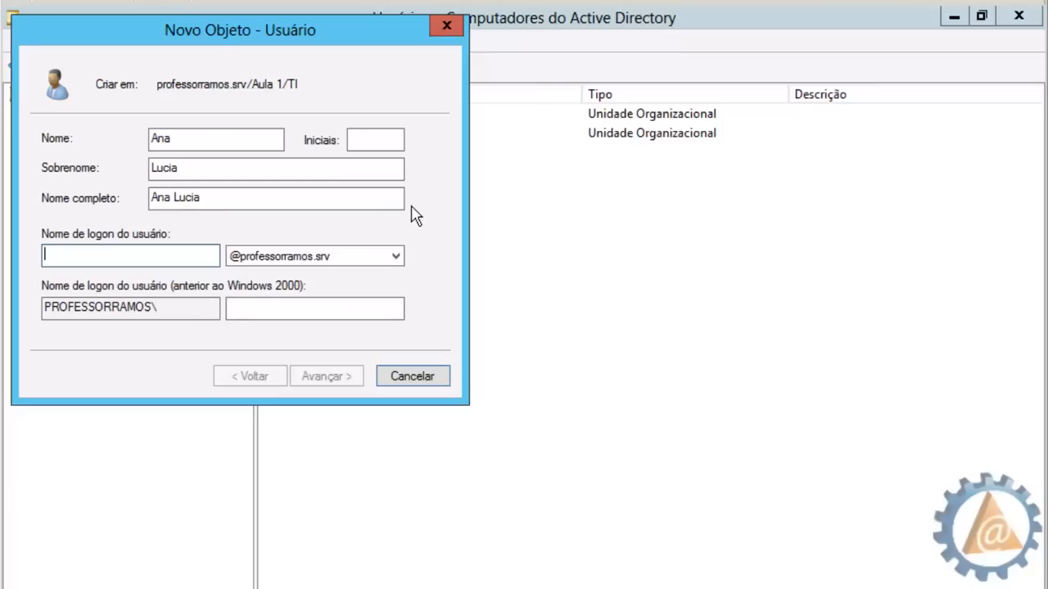
pyautogui.write('A')
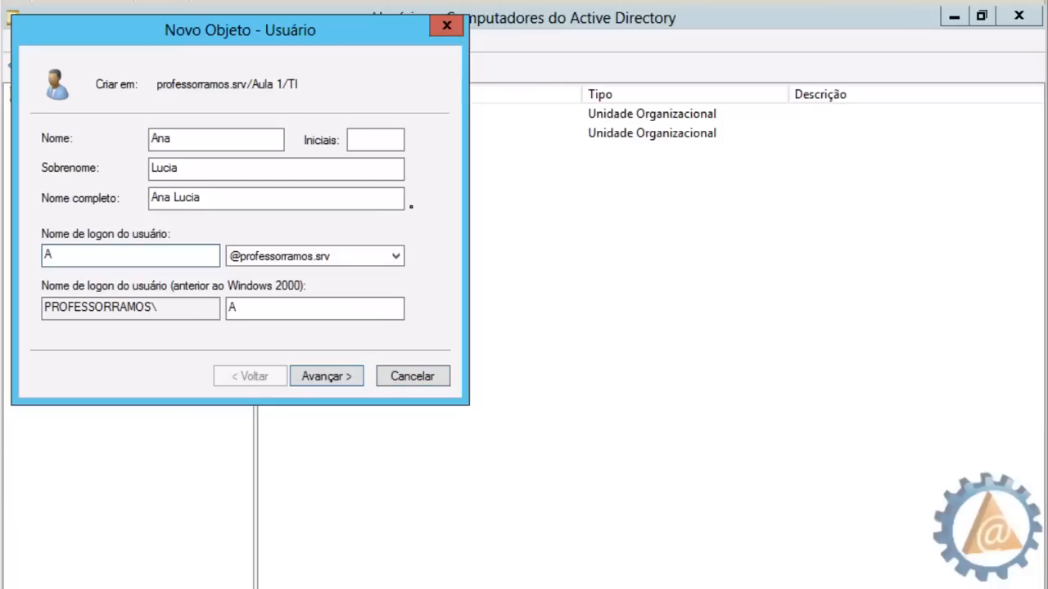
pyautogui.write('nal')
pyautogui.press('BackSpace')
pyautogui.write('.lucia')
pyautogui.press('BackSpace')
pyautogui.press('BackSpace')
pyautogui.press('BackSpace')
pyautogui.press('BackSpace')
pyautogui.press('BackSpace')
pyautogui.press('BackSpace')
pyautogui.press('BackSpace')
pyautogui.press('BackSpace')
pyautogui.press('BackSpace')
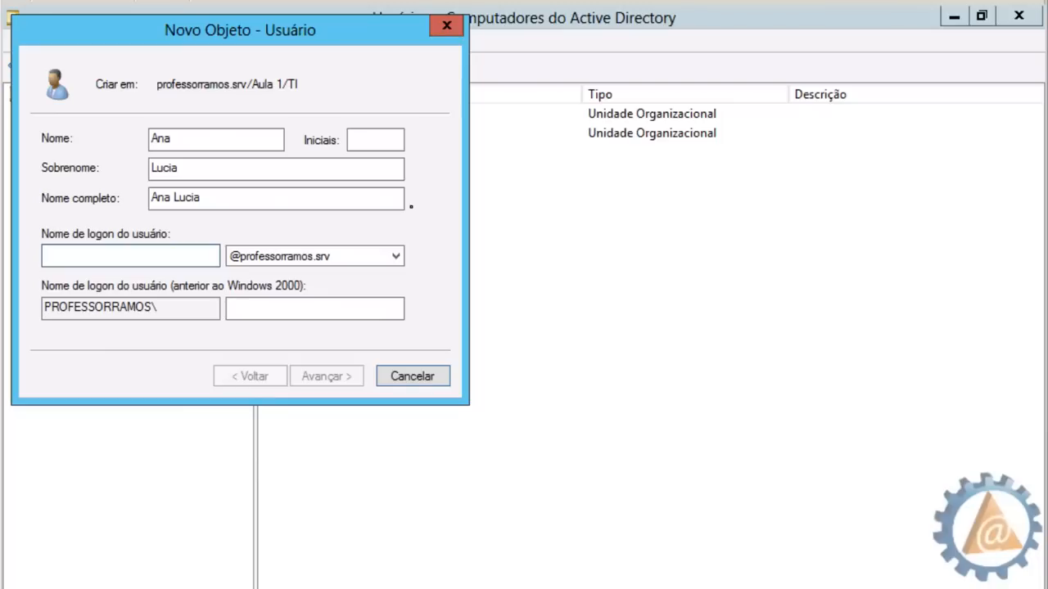
pyautogui.write('153532')
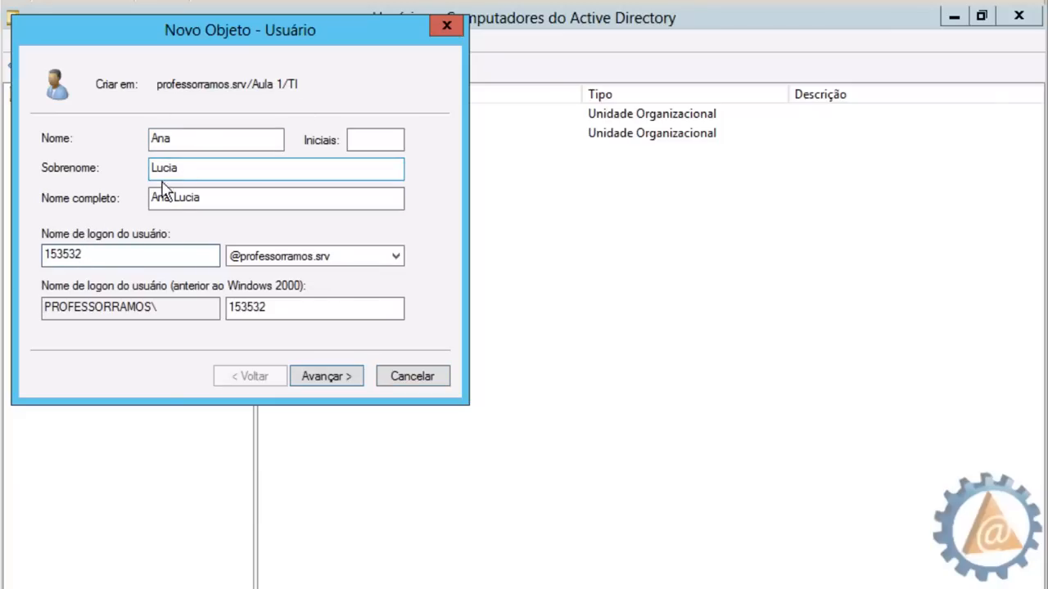
pyautogui.doubleClick(71, 256)
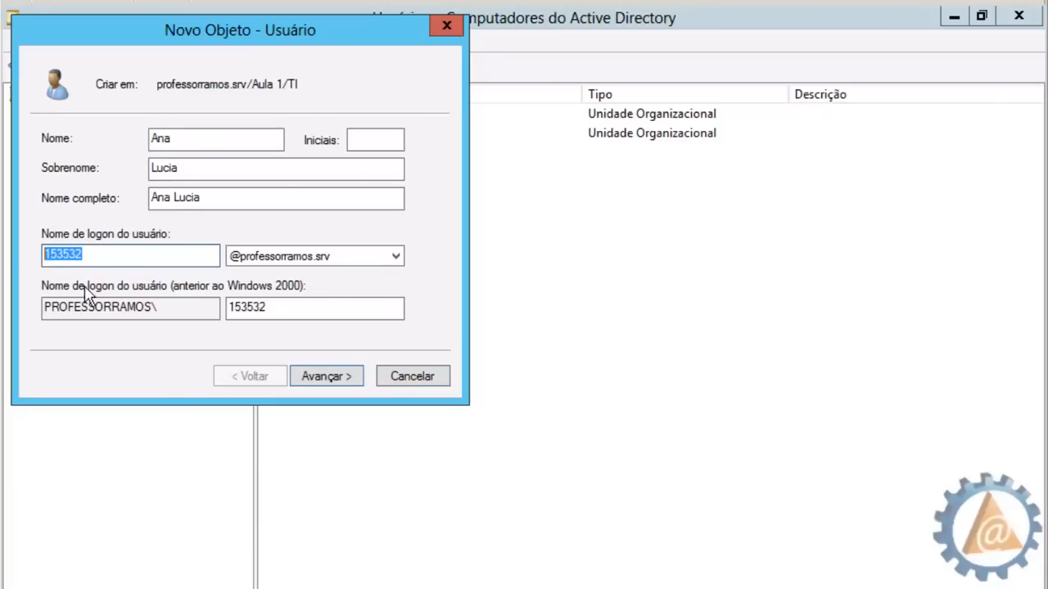
pyautogui.press('BackSpace')
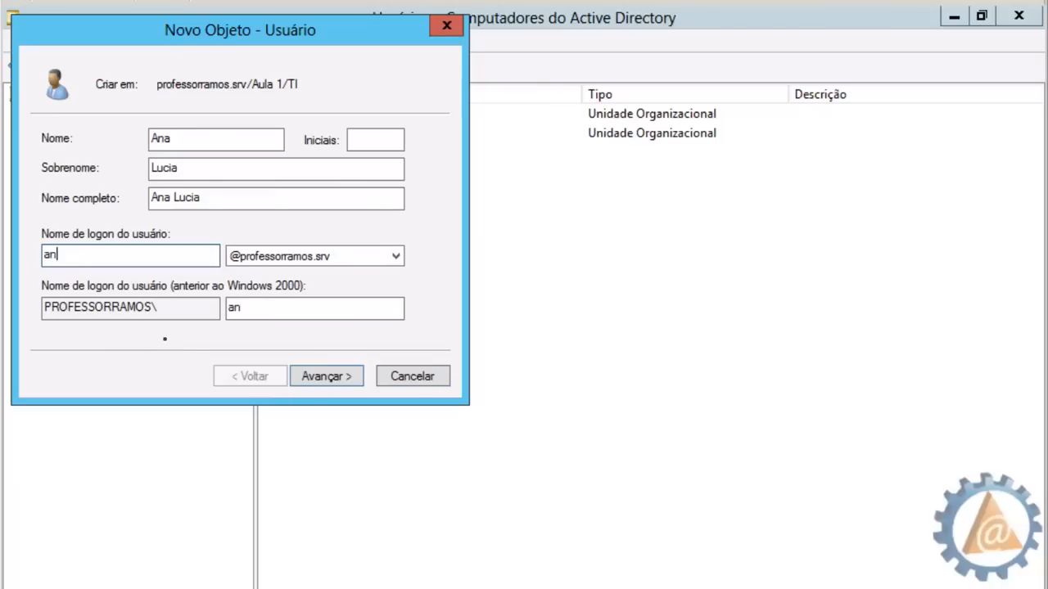
pyautogui.click(354, 387)
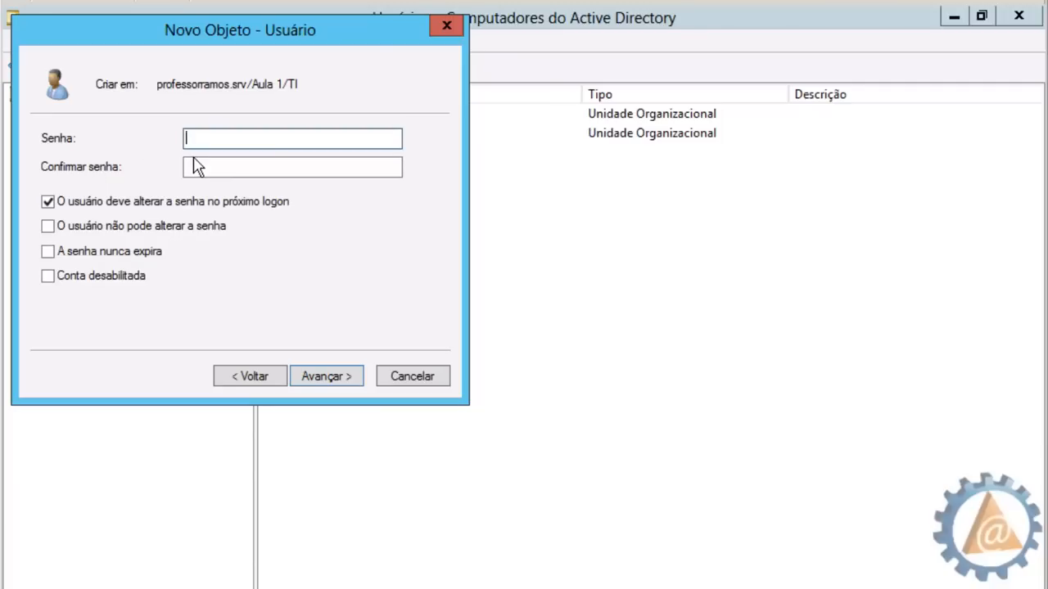
# Enter the new user's password in both the Senha and Confirmar senha fields
pyautogui.write('123456')
pyautogui.click(186, 166)
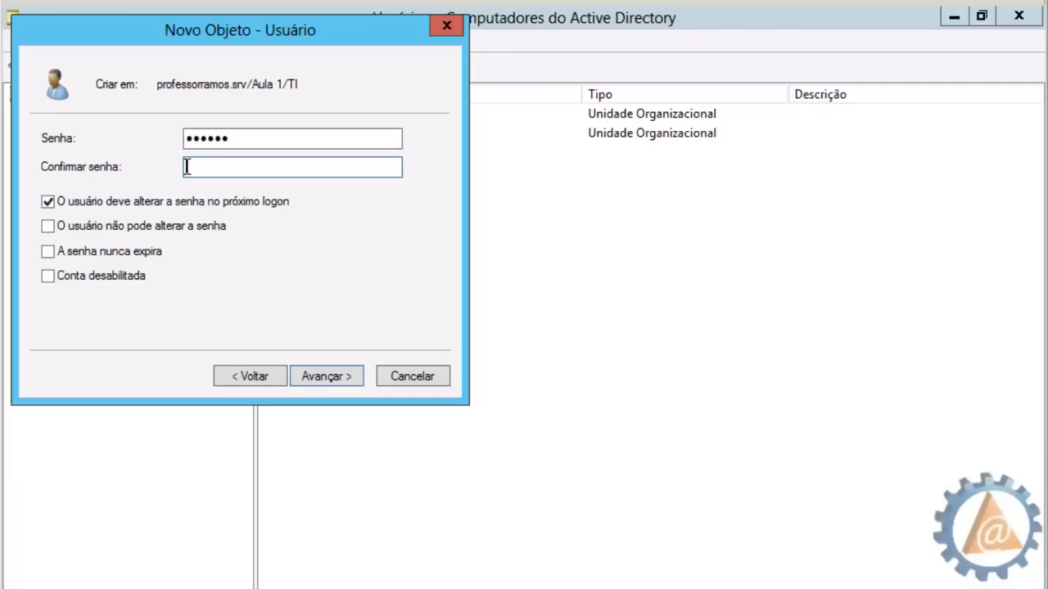
pyautogui.write('123456')
# Try the password checkboxes, dismiss the conflict error, and leave only 'must change at next logon' ticked
pyautogui.click(47, 203)
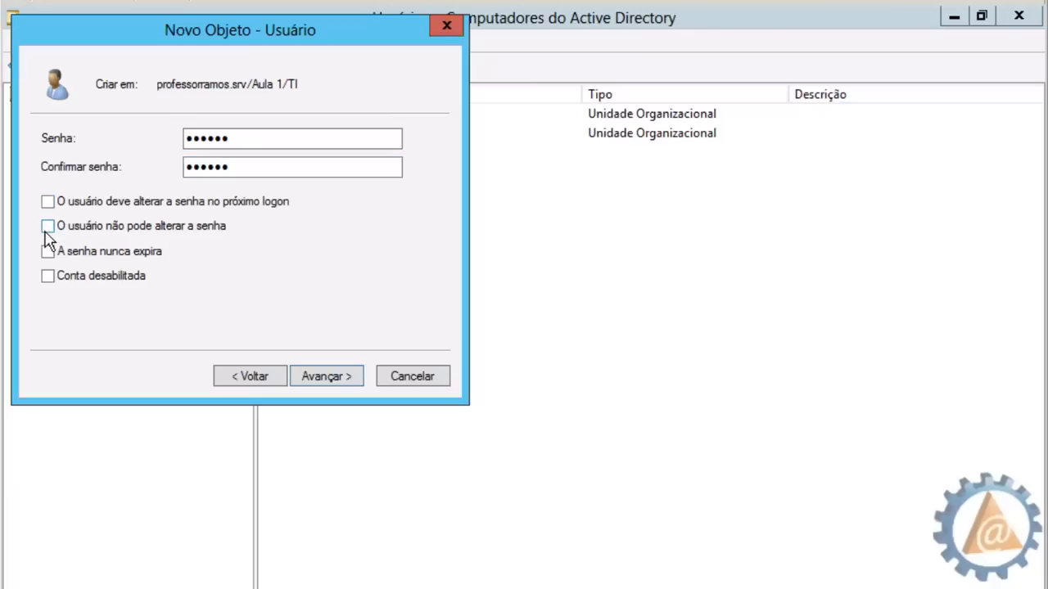
pyautogui.click(47, 229)
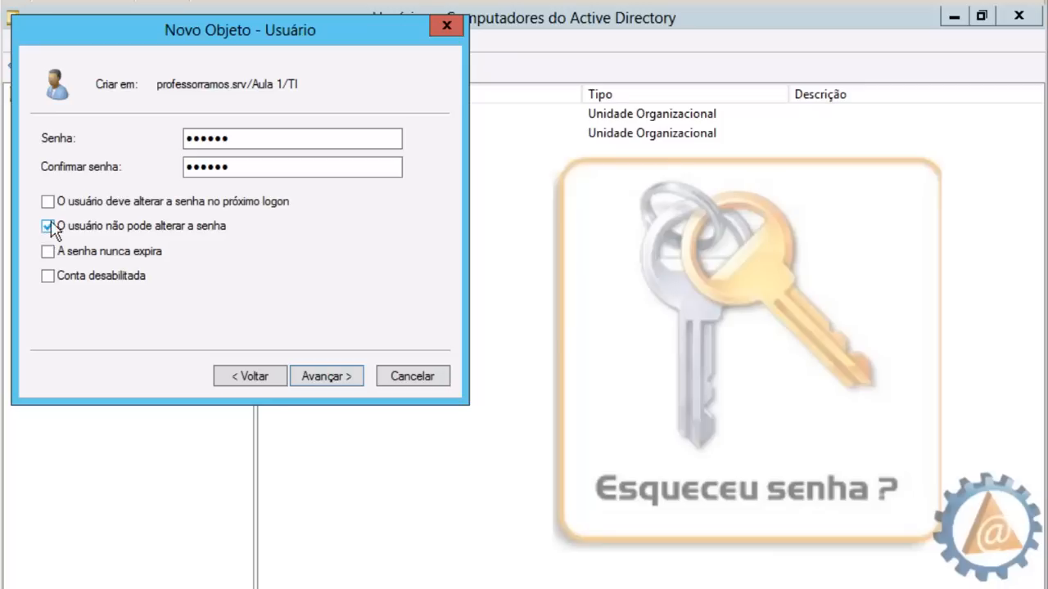
pyautogui.click(48, 202)
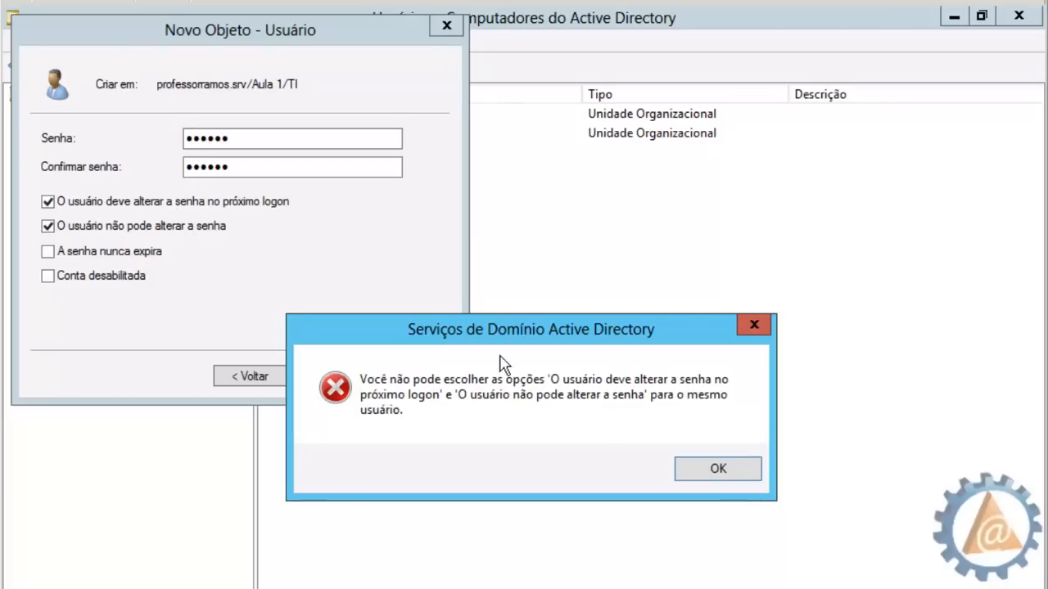
pyautogui.click(716, 469)
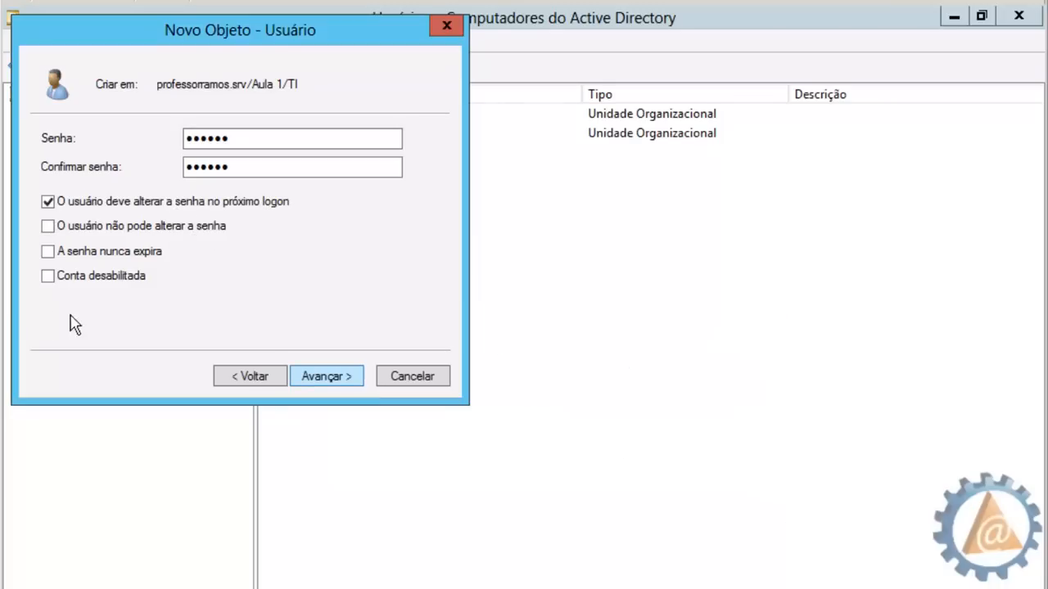
pyautogui.click(56, 227)
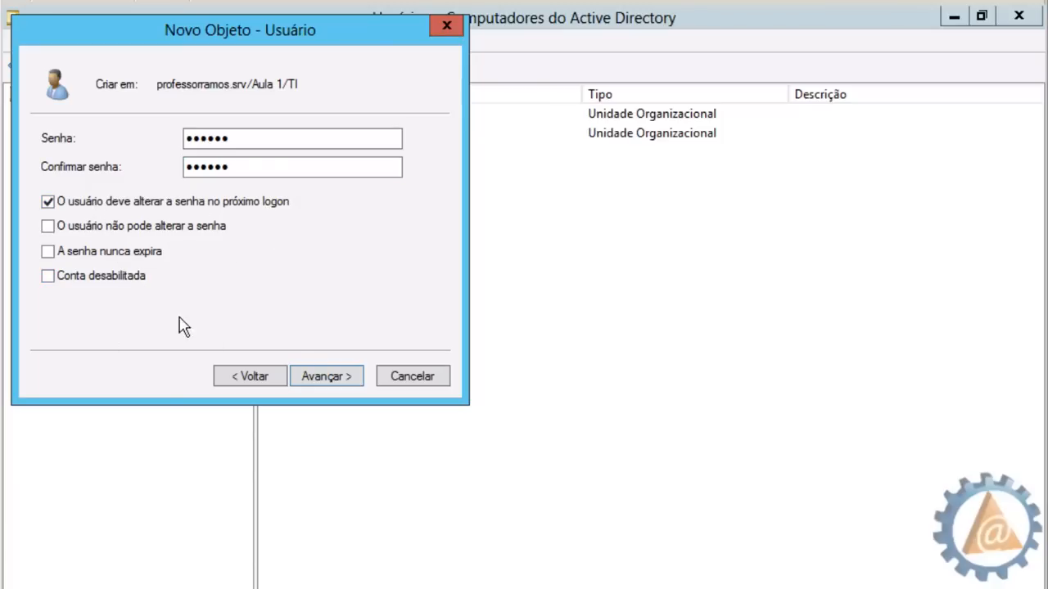
# Attempt to finish the wizard, dismiss the password-policy error, and return to the password page
pyautogui.click(327, 373)
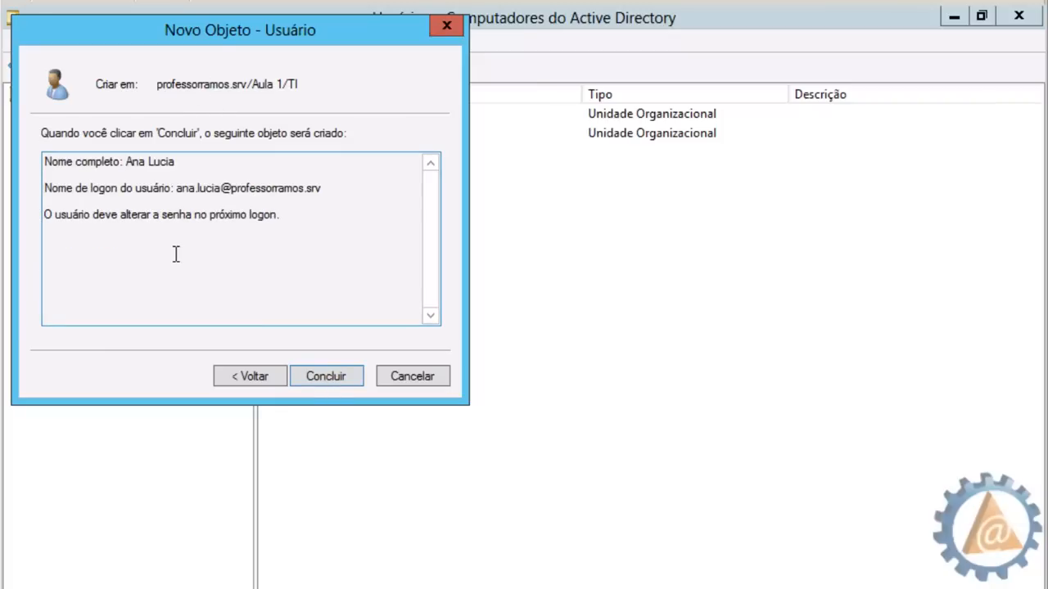
pyautogui.click(326, 374)
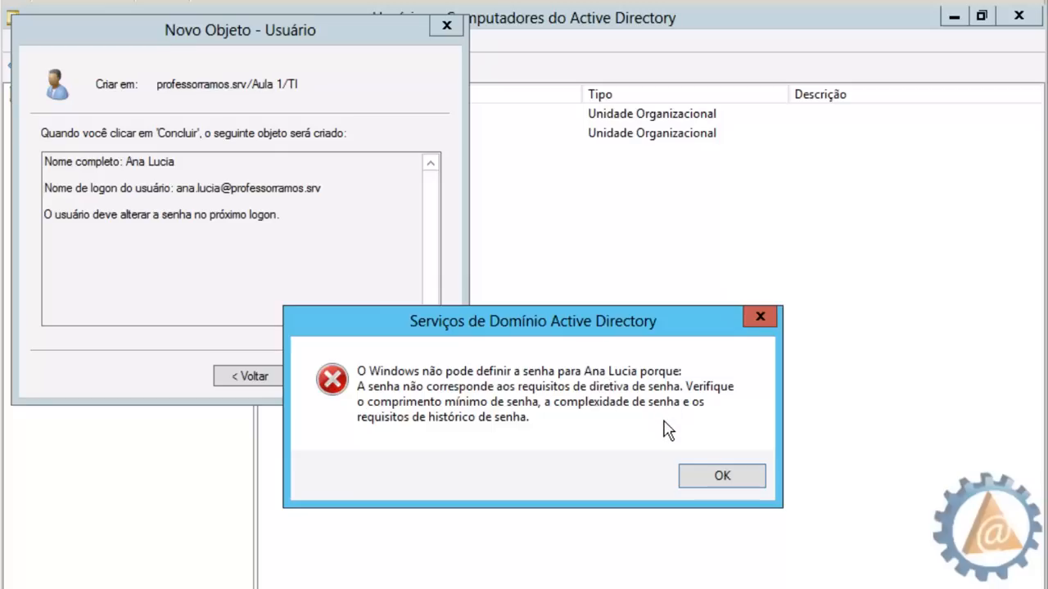
pyautogui.click(700, 480)
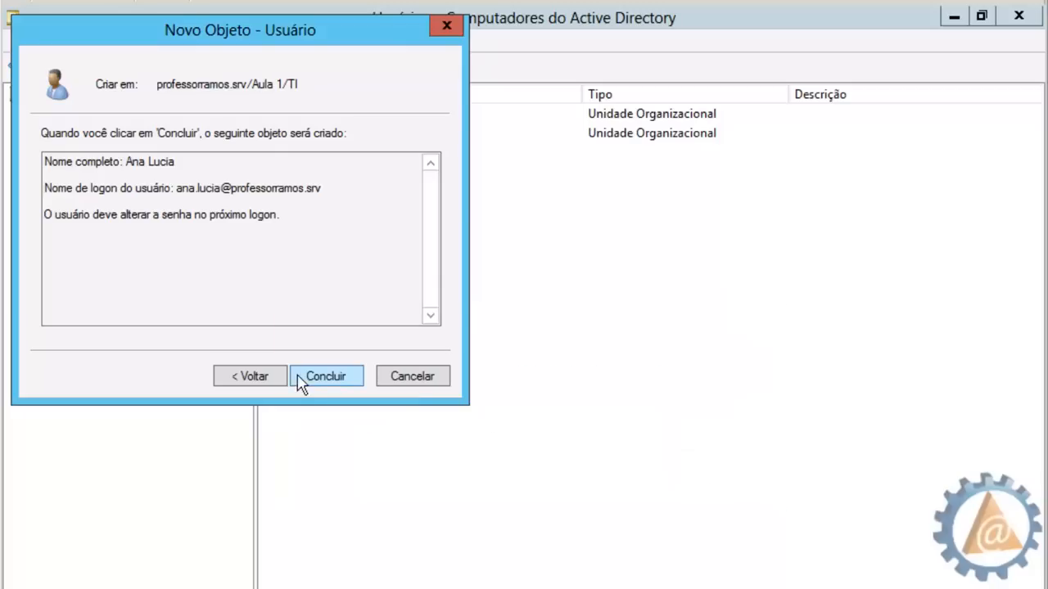
pyautogui.click(274, 379)
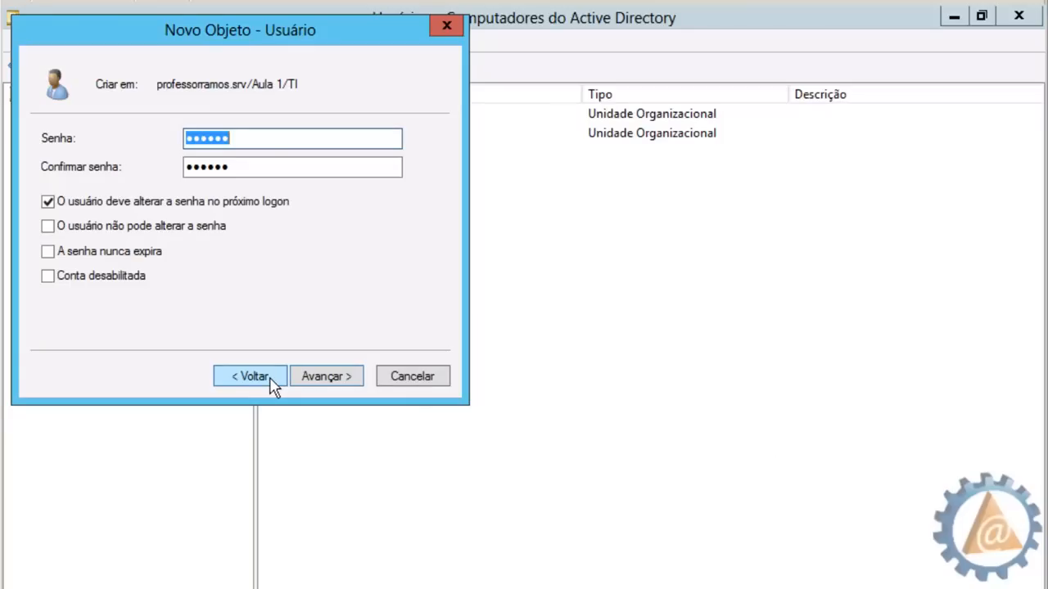
# Replace the password in both fields with a complex one and finish creating the user
pyautogui.write('P')
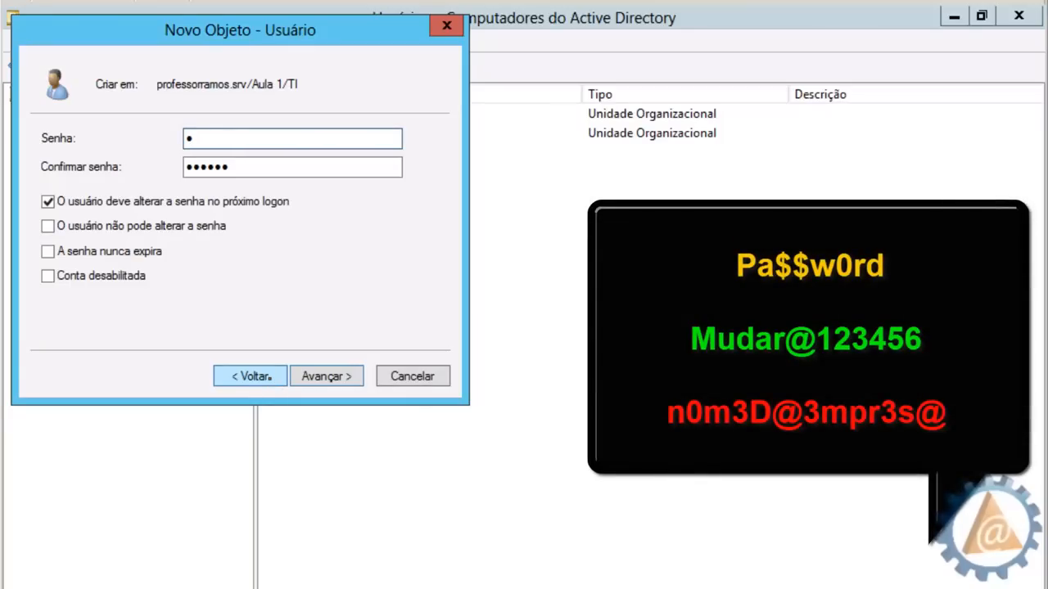
pyautogui.write('a$$w0rd')
pyautogui.moveTo(243, 165); pyautogui.dragTo(164, 166)
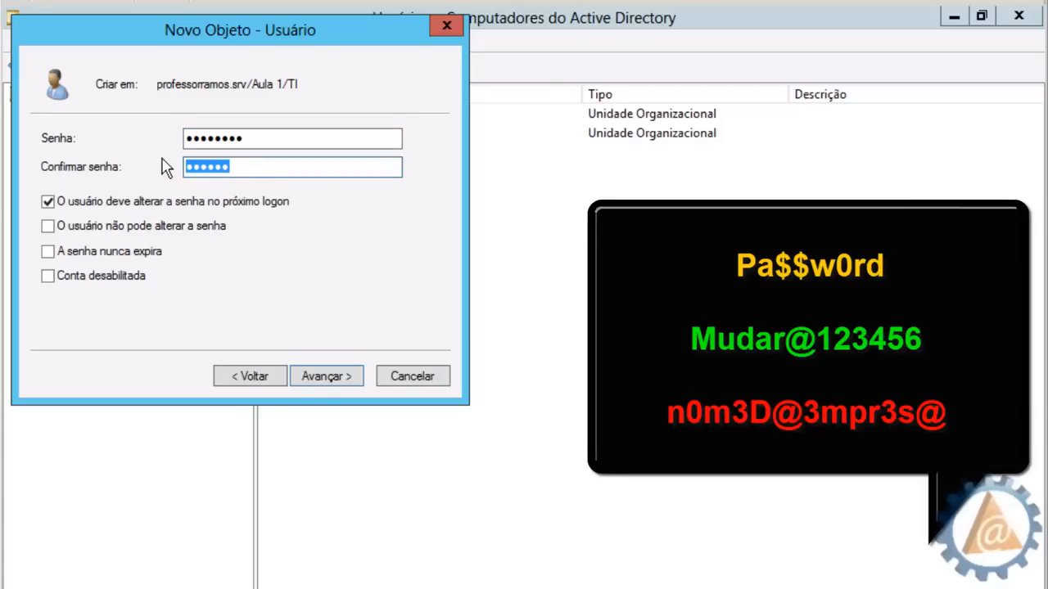
pyautogui.write('Pa$$w0rd')
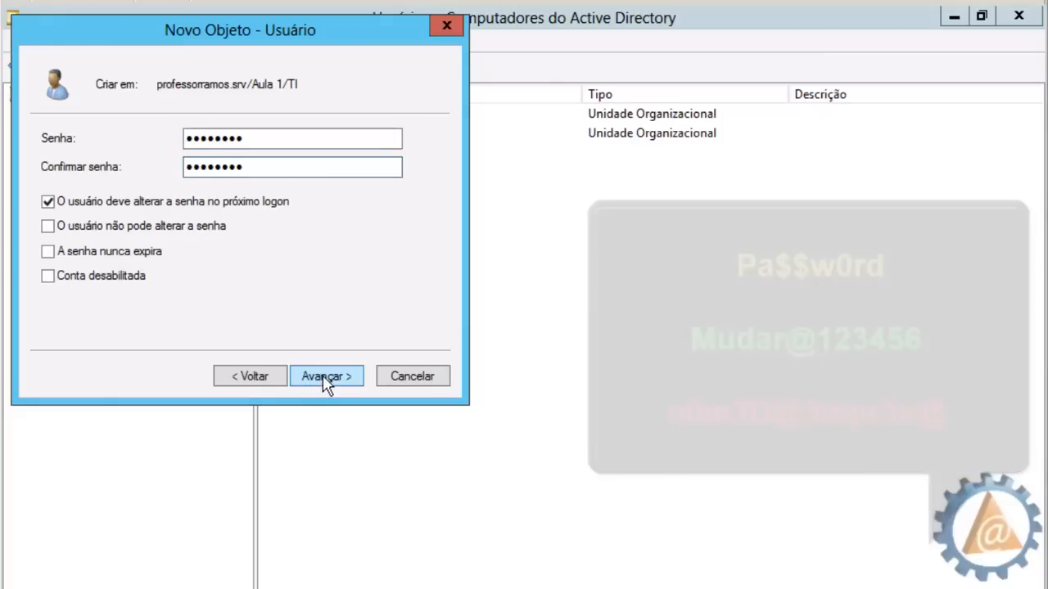
pyautogui.click(326, 378)
pyautogui.click(331, 378)
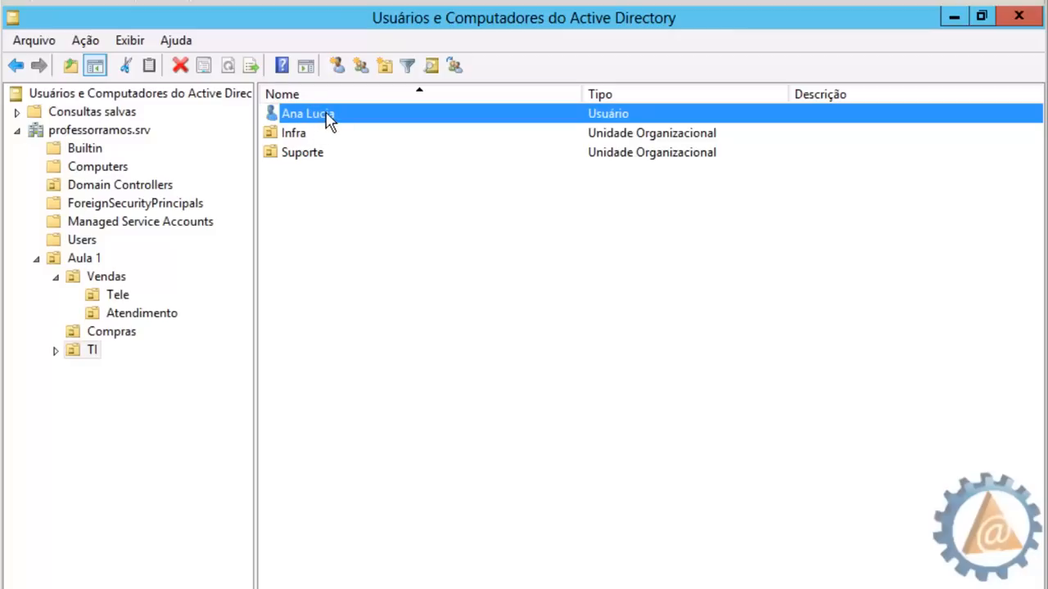
# Start a second TI user and enter the user's first name, surname and logon name
pyautogui.click(325, 240)
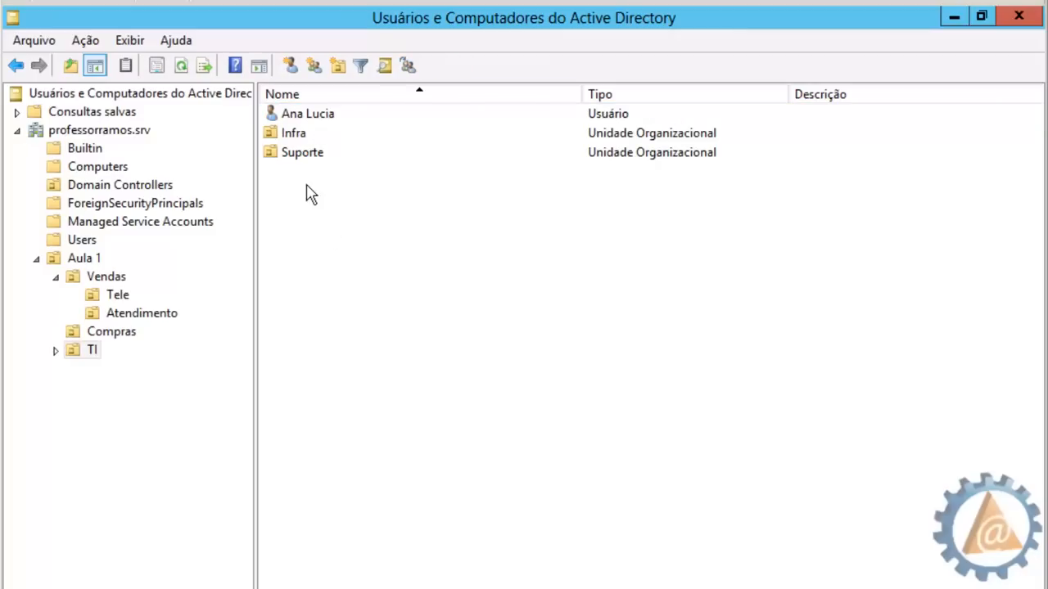
pyautogui.click(291, 65)
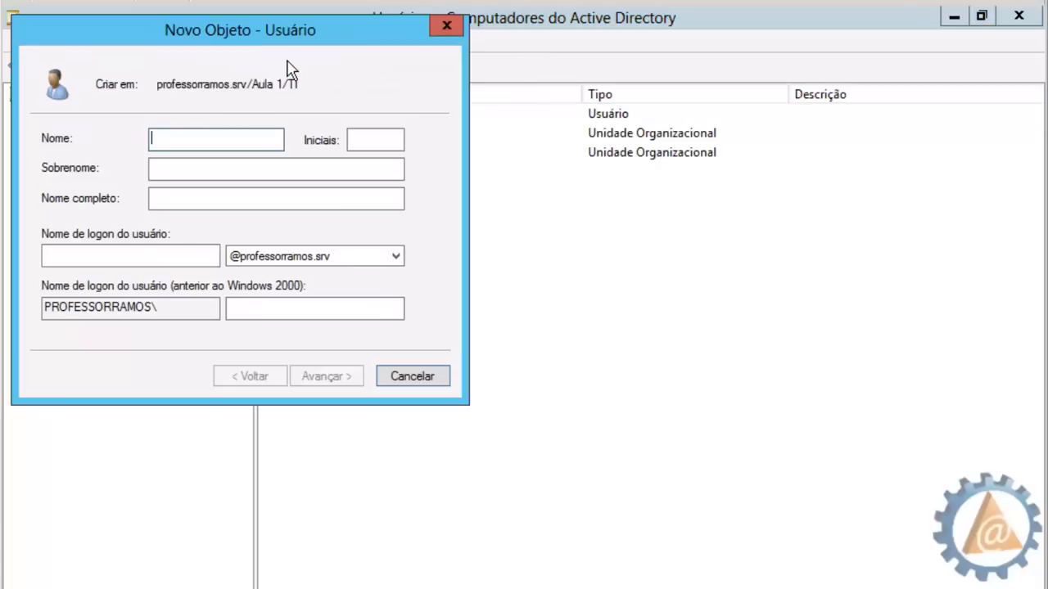
pyautogui.write('Leandro')
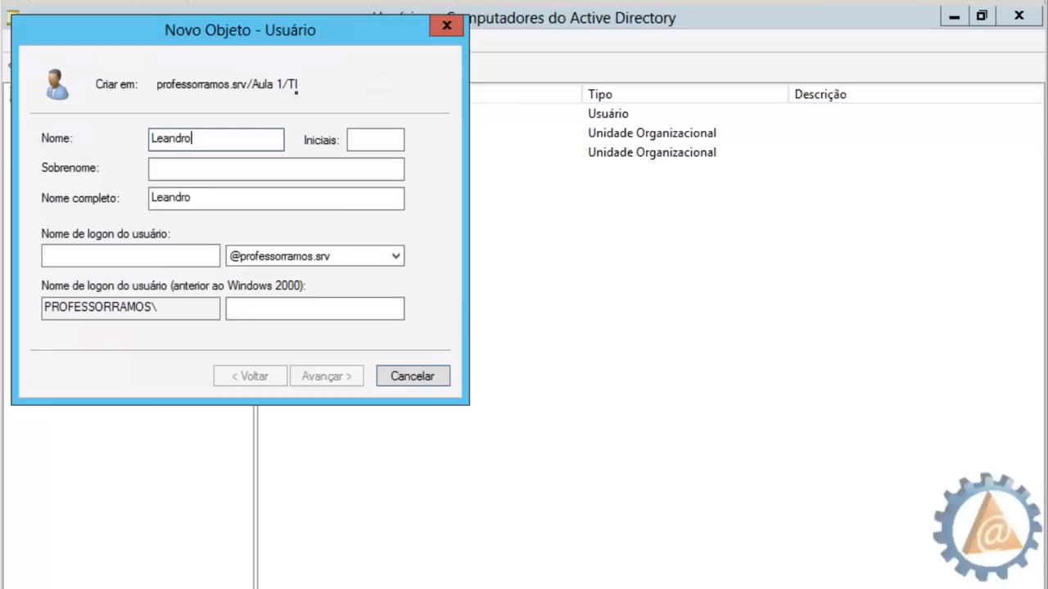
pyautogui.click(176, 169)
pyautogui.write('R')
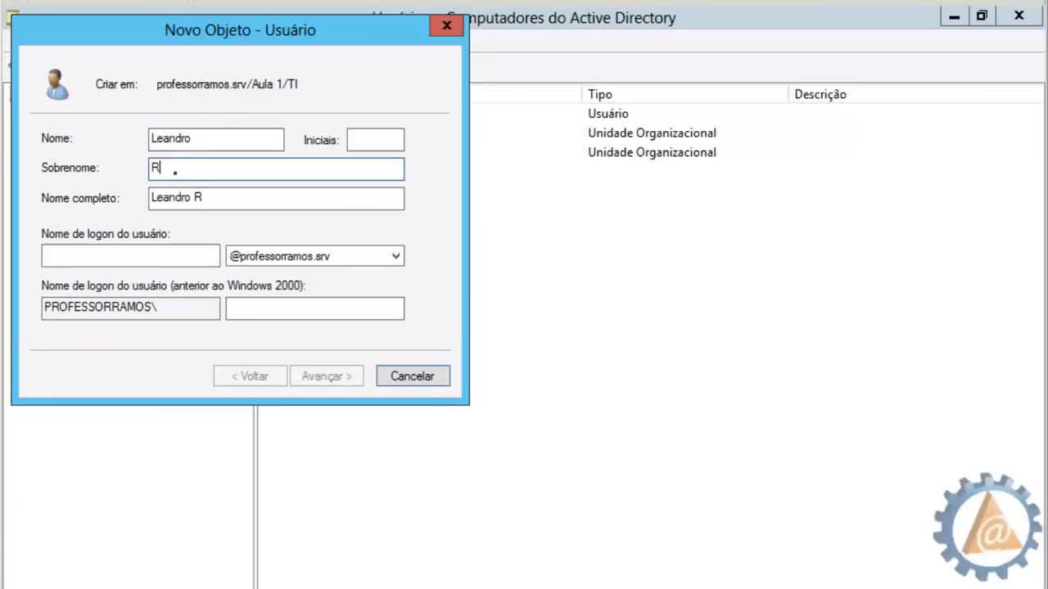
pyautogui.write('amos')
pyautogui.click(101, 252)
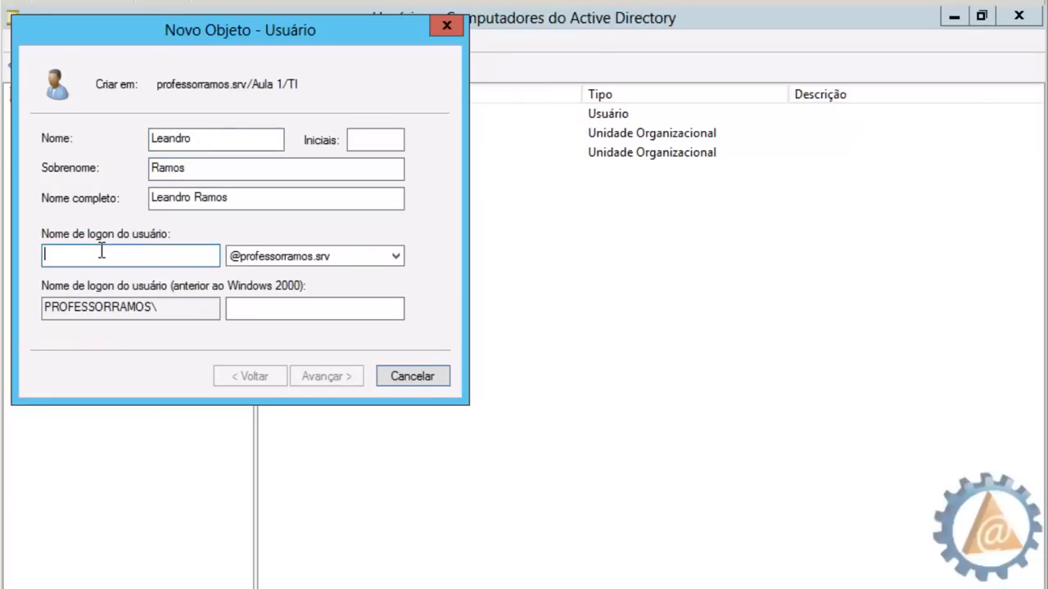
pyautogui.write('leandro')
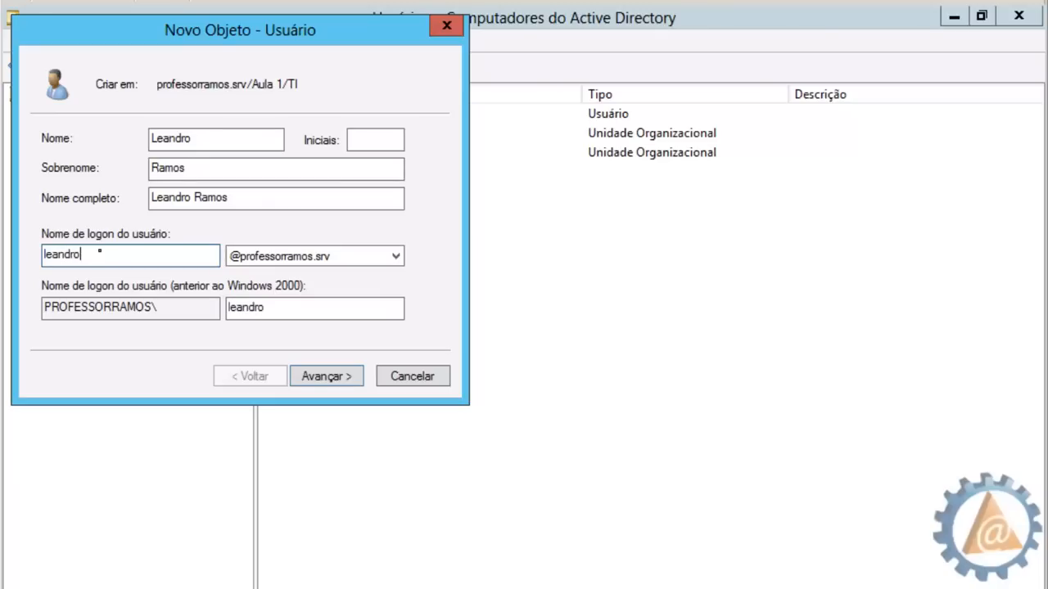
pyautogui.write('.ramos')
pyautogui.click(349, 377)
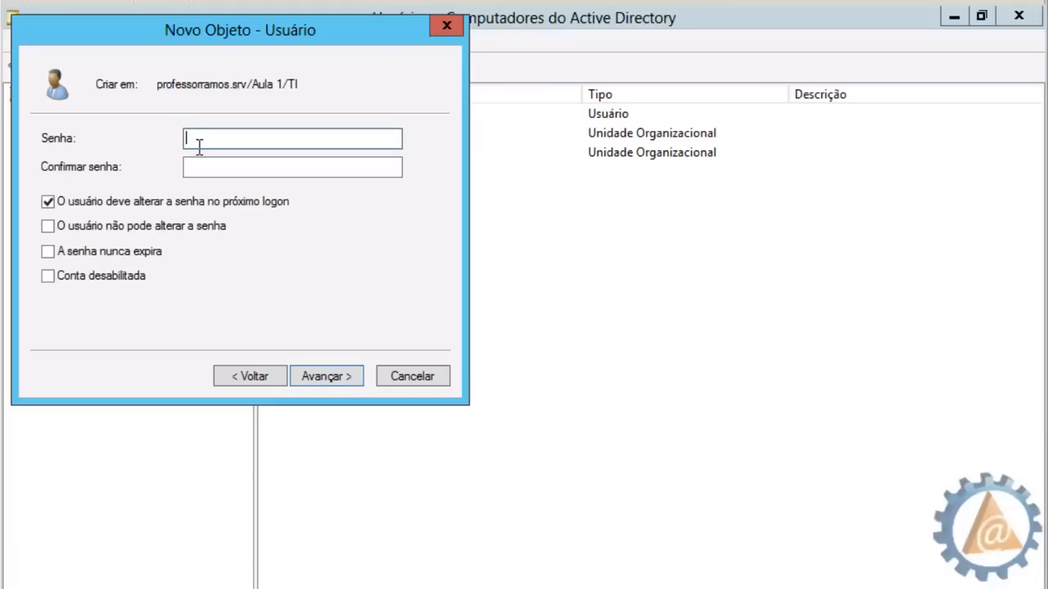
# Set the password, tick 'cannot change password' and 'password never expires', and finish the wizard
pyautogui.write('•••••••••••')
pyautogui.press('Tab')
pyautogui.write('•••••••••••')
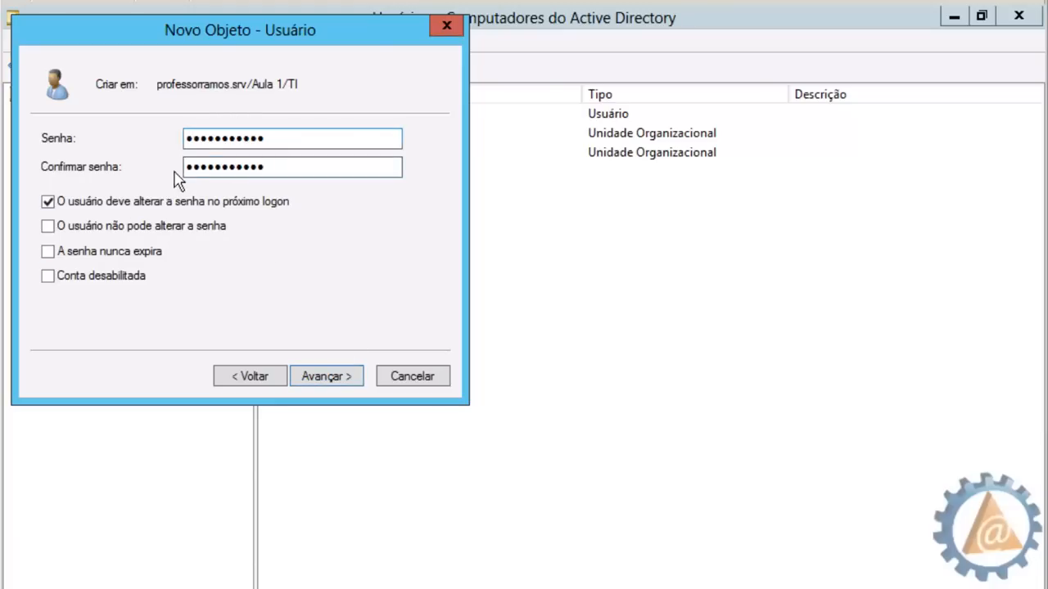
pyautogui.click(48, 201)
pyautogui.click(48, 226)
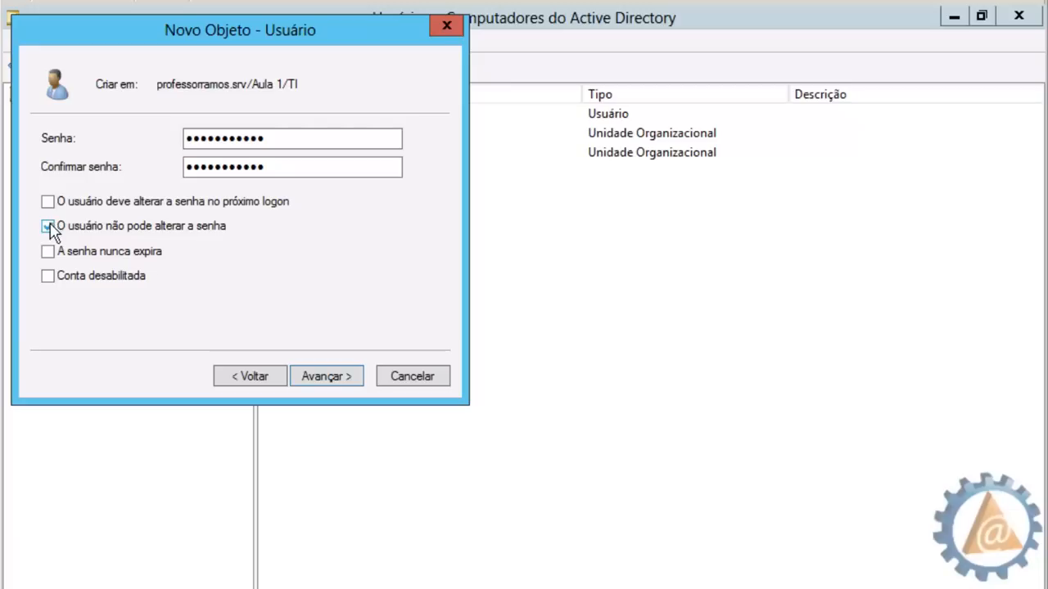
pyautogui.click(47, 252)
pyautogui.click(327, 377)
pyautogui.click(327, 377)
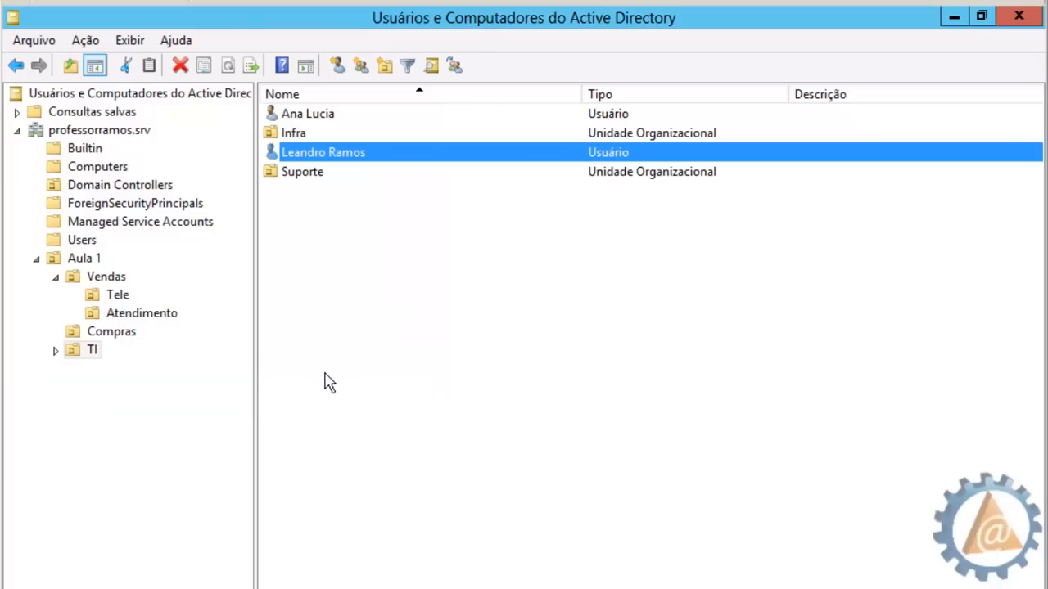
# Start a third TI user and enter the user's first name, surname and logon name
pyautogui.click(350, 278)
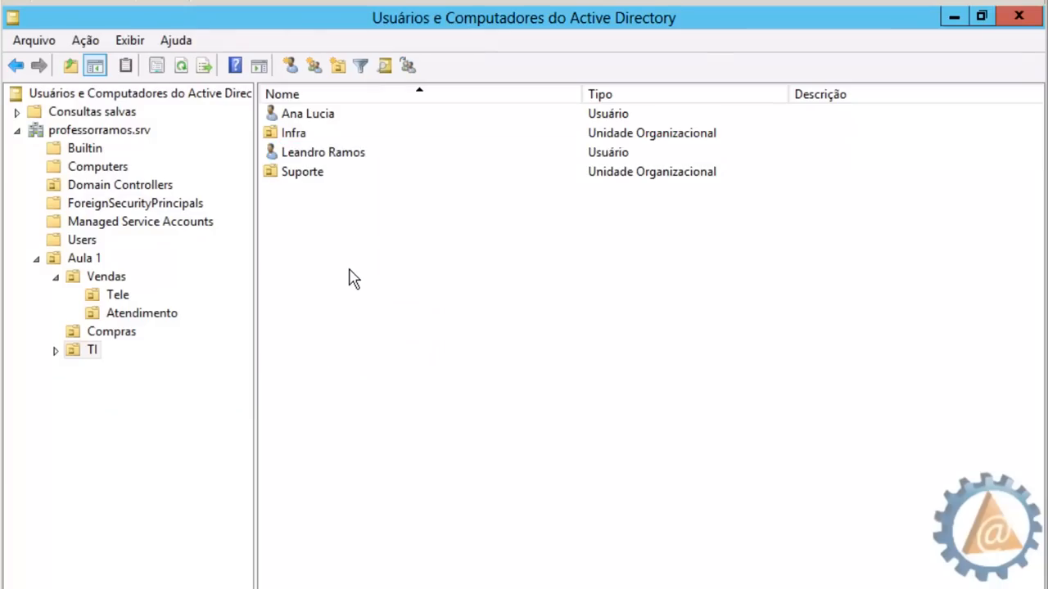
pyautogui.click(293, 69)
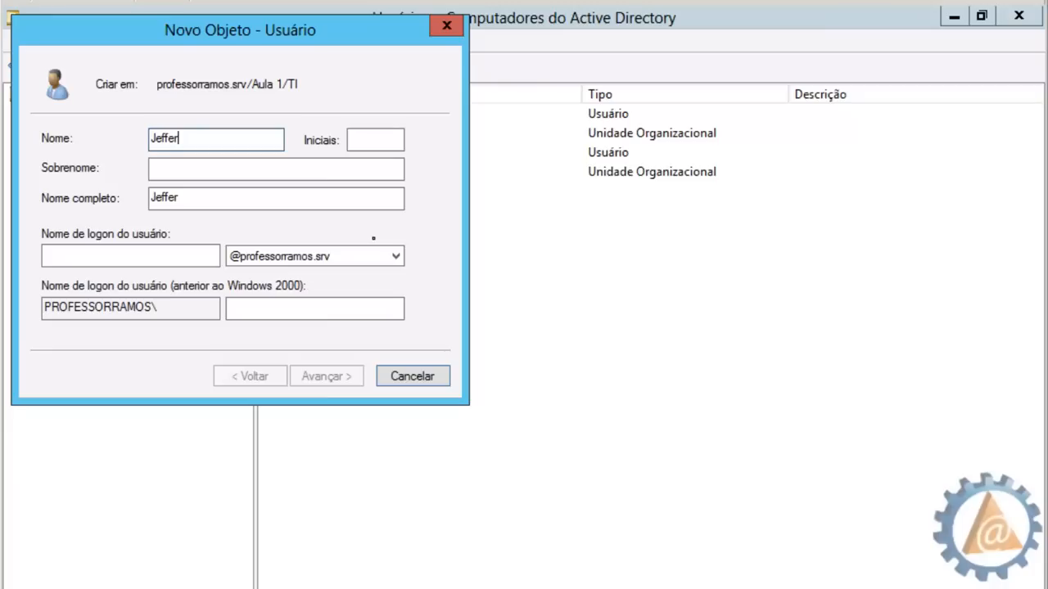
pyautogui.click(264, 167)
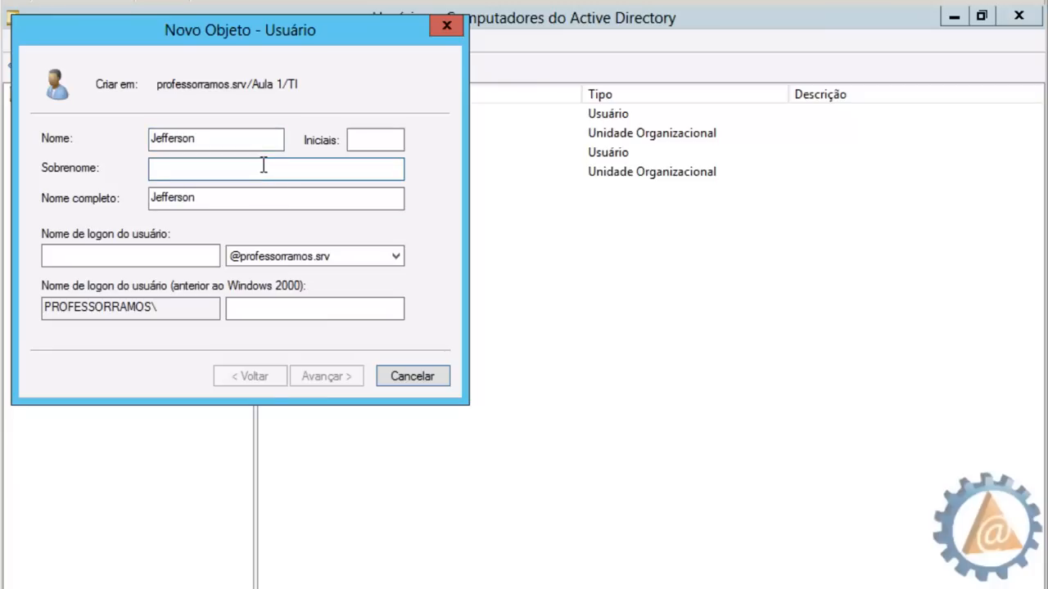
pyautogui.click(138, 252)
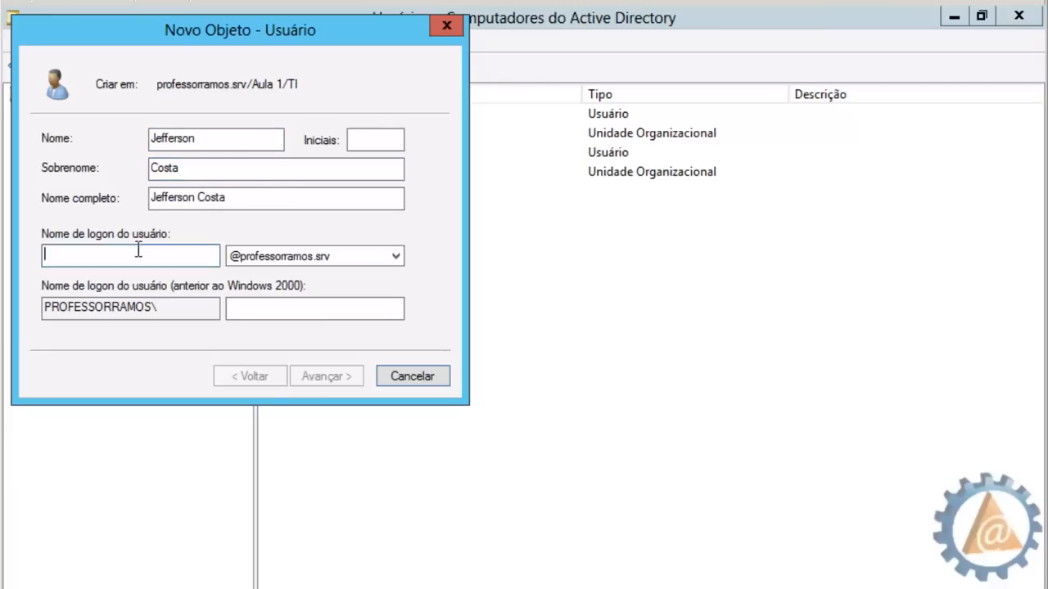
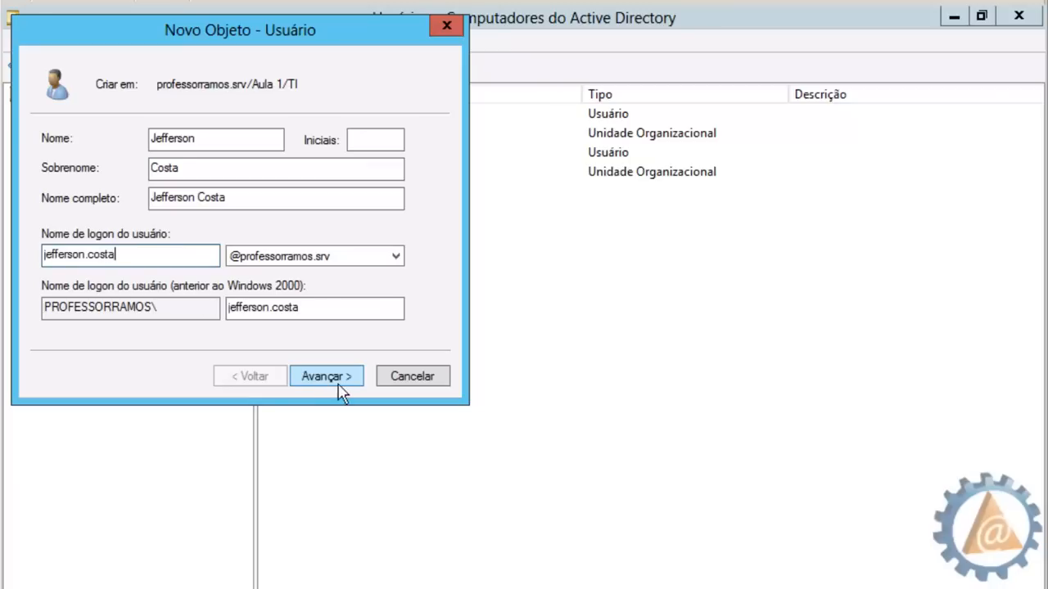
pyautogui.click(326, 377)
# Set the password, untick must-change, tick Conta desabilitada, finish, then open a blank new-user form
pyautogui.write('••••••••••')
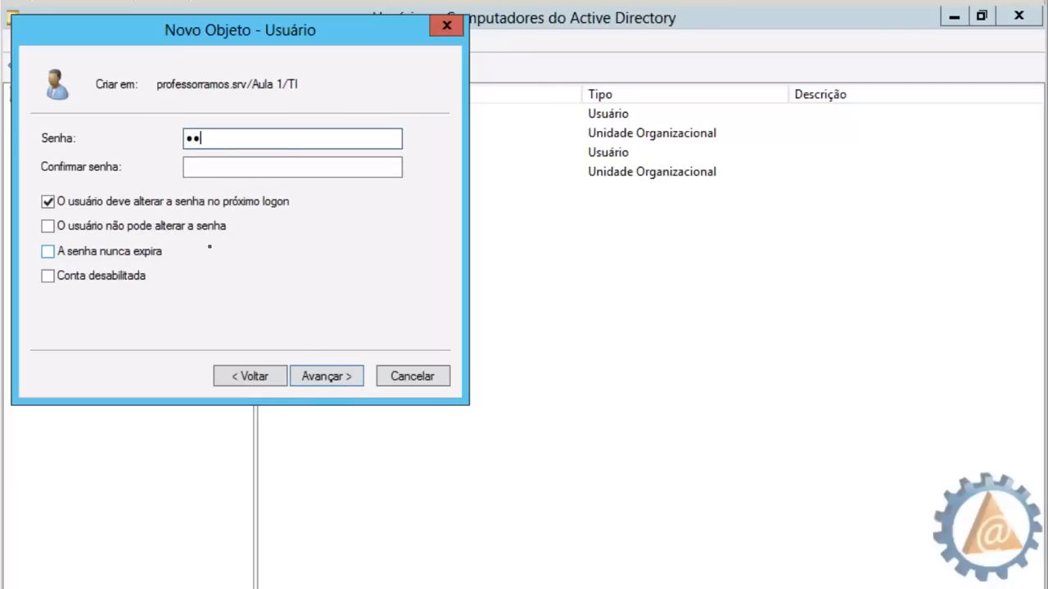
pyautogui.write('•')
pyautogui.click(222, 166)
pyautogui.write('••••••••')
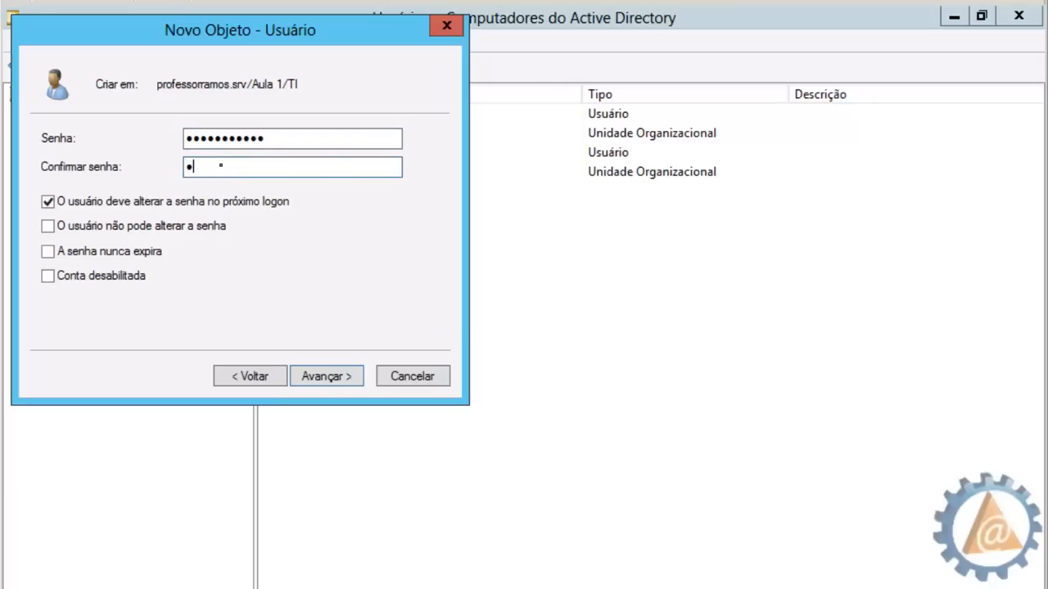
pyautogui.write('••')
pyautogui.click(49, 203)
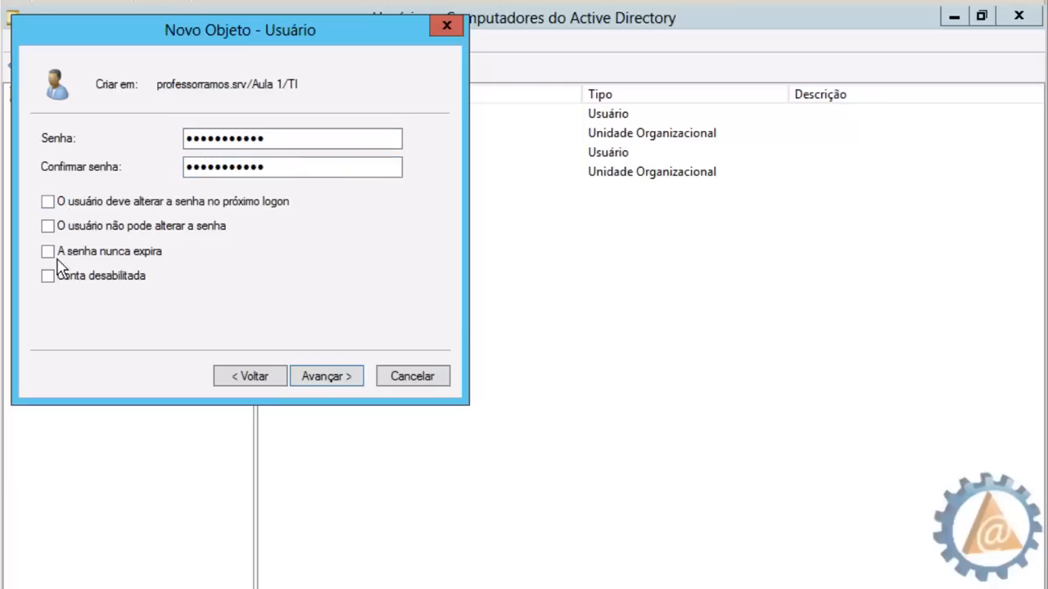
pyautogui.click(47, 278)
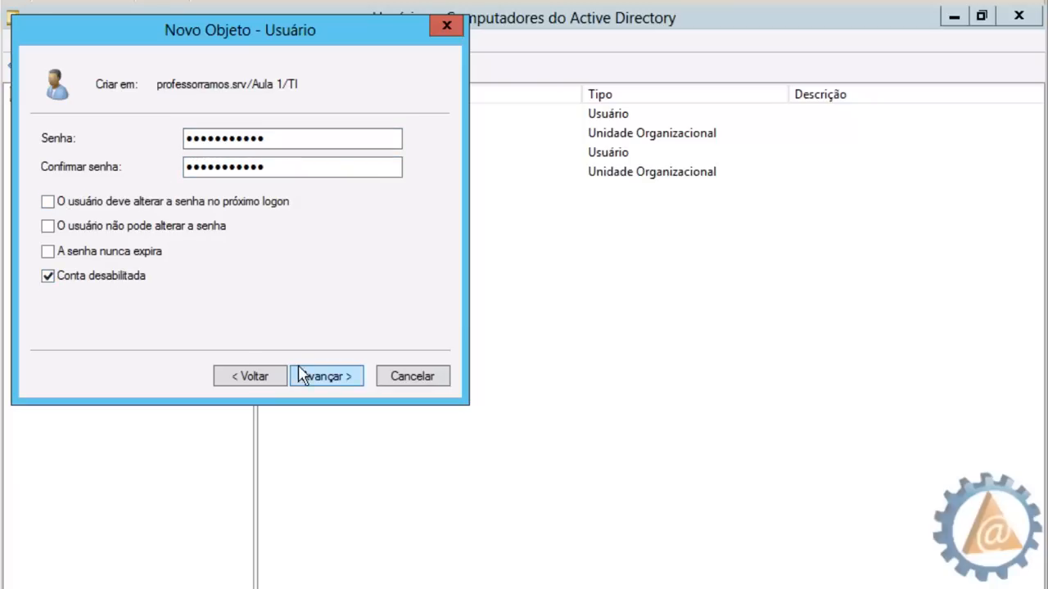
pyautogui.click(331, 378)
pyautogui.click(332, 379)
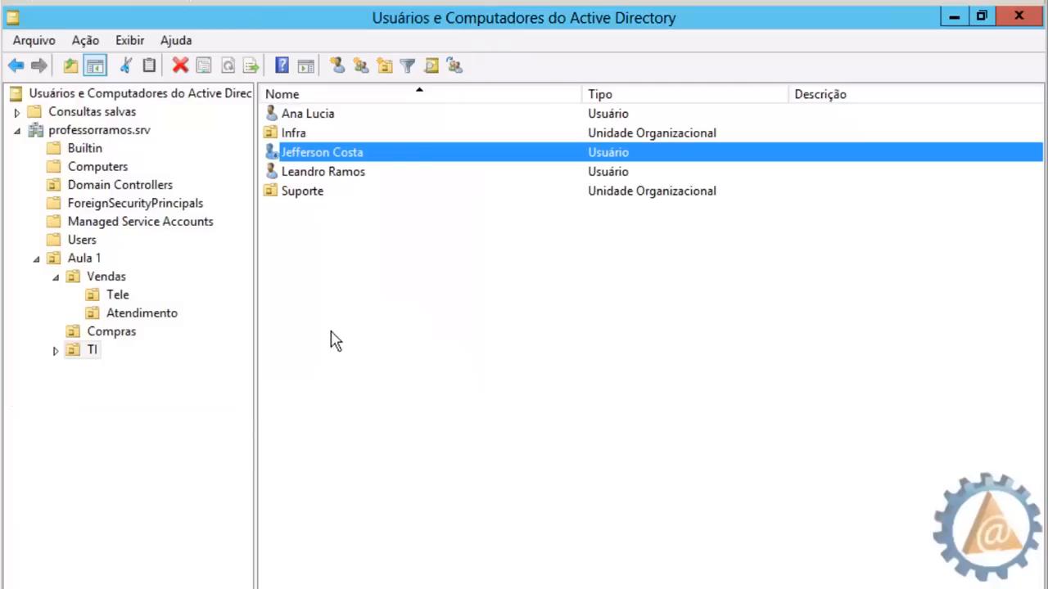
pyautogui.click(358, 293)
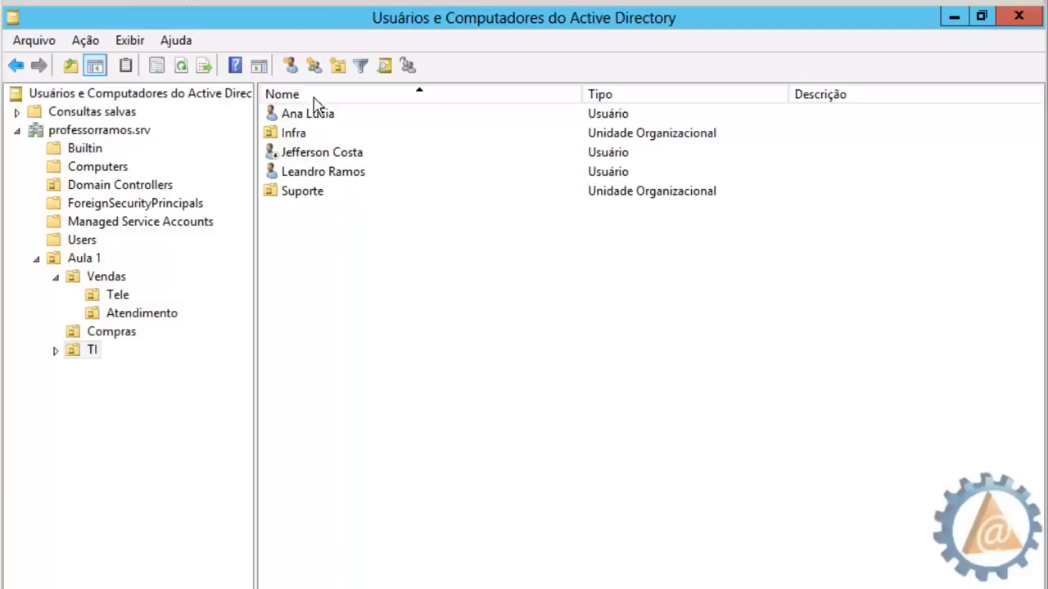
pyautogui.click(296, 70)
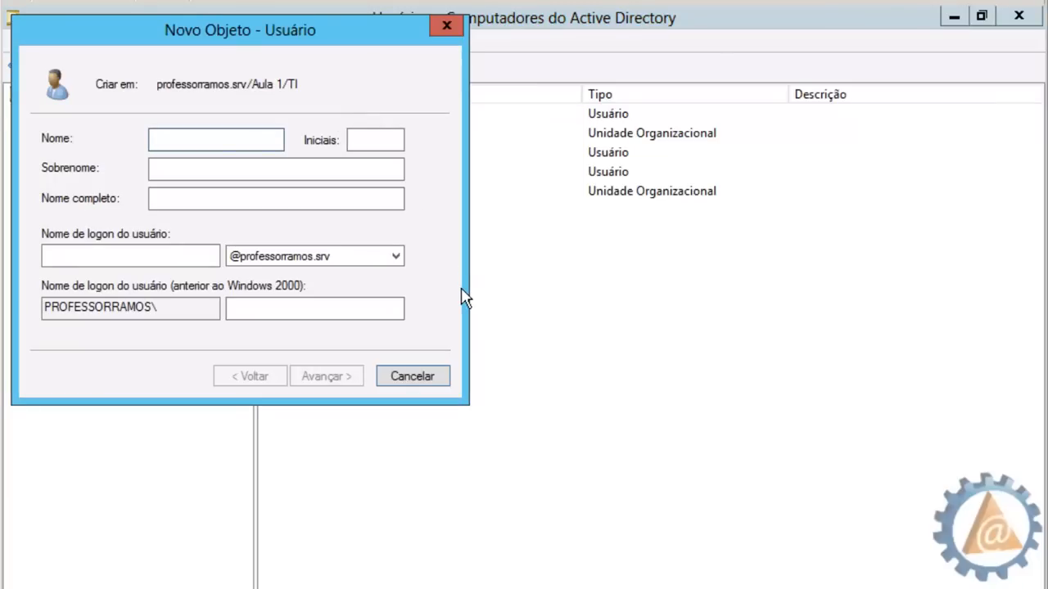
# Enter the fourth user's first name, surname and logon name
pyautogui.click(269, 168)
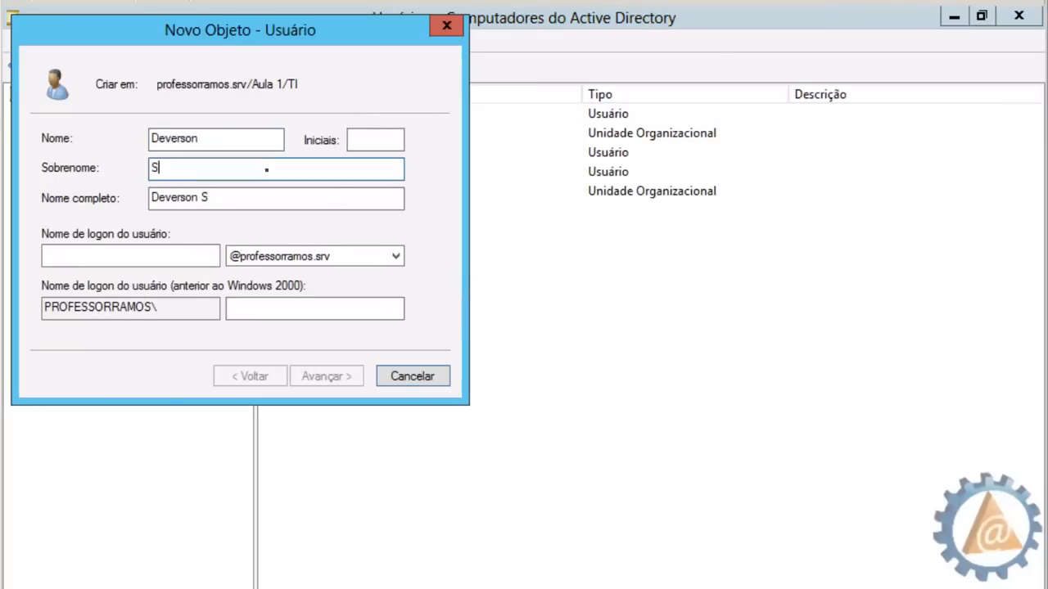
pyautogui.click(118, 256)
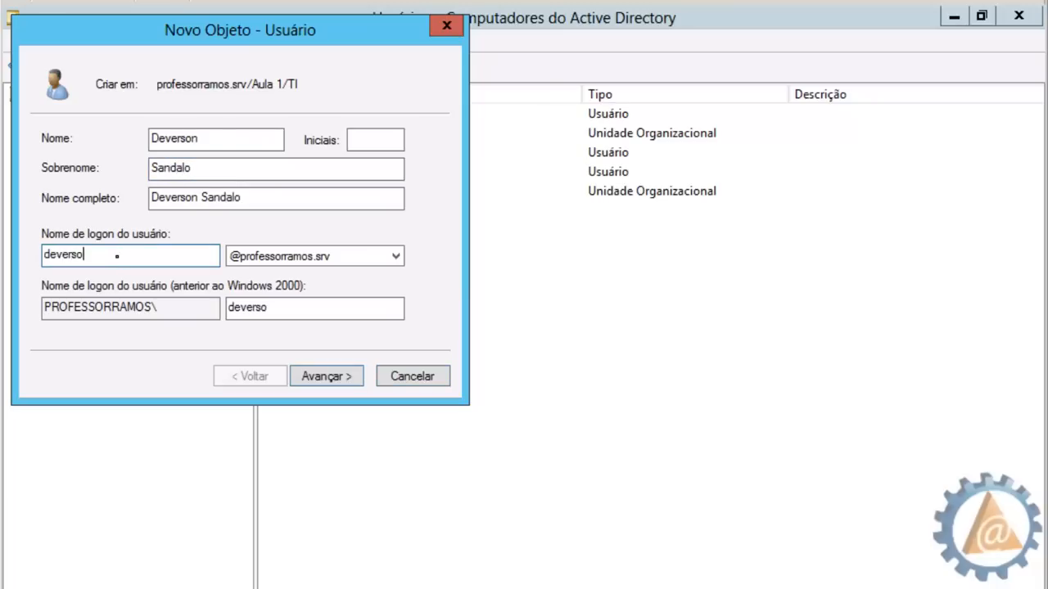
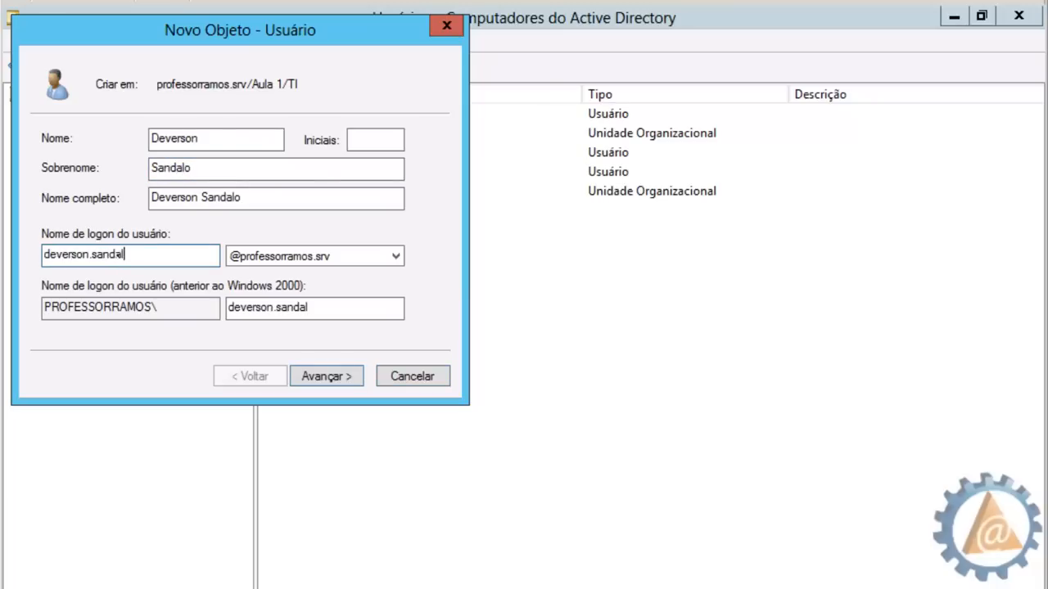
pyautogui.click(345, 385)
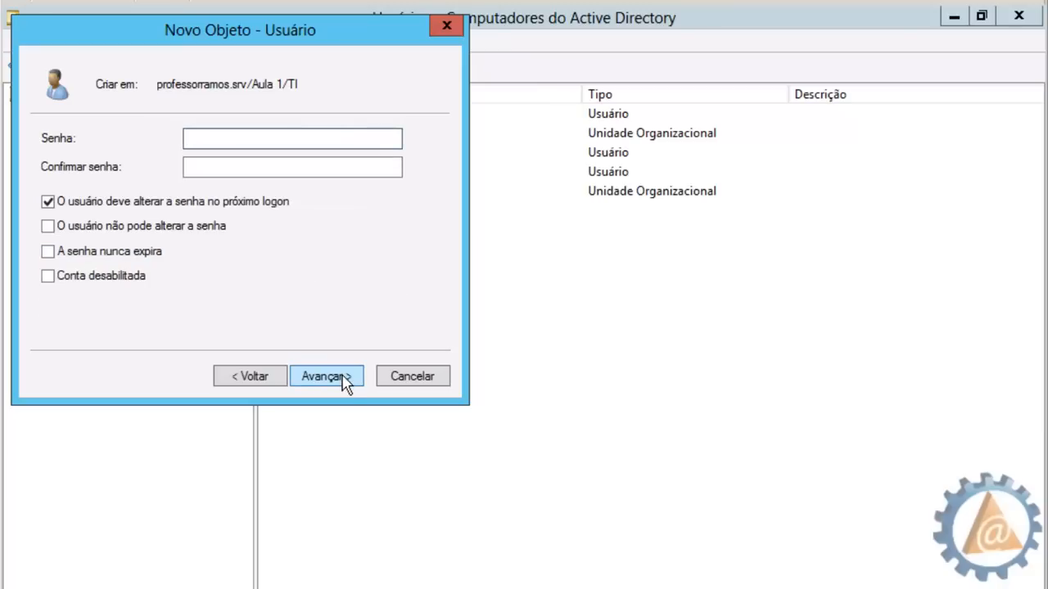
# Untick must-change at next logon, set the password in both fields, and finish the wizard
pyautogui.click(48, 201)
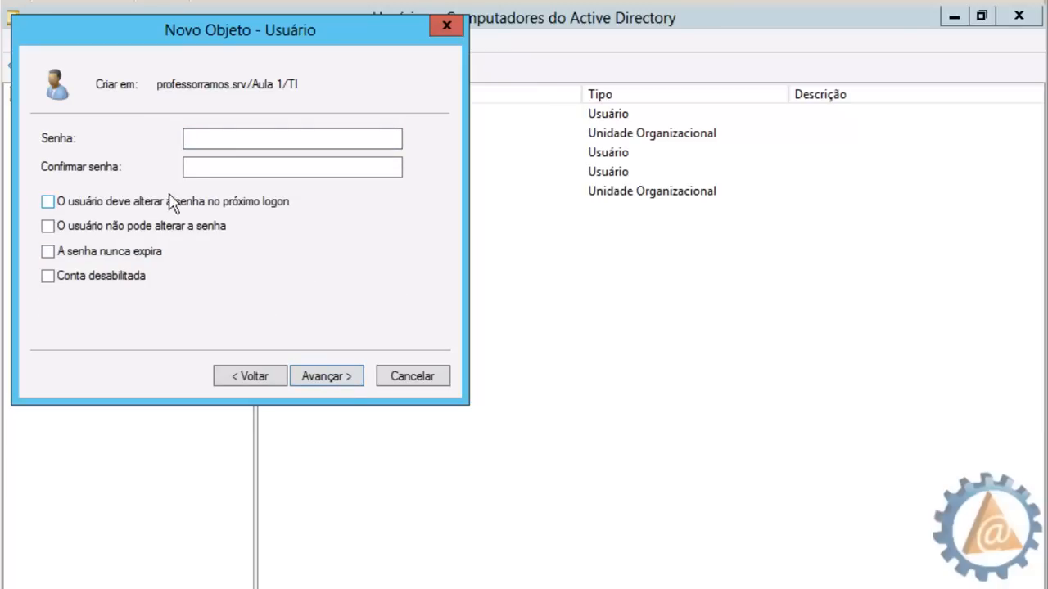
pyautogui.click(228, 139)
pyautogui.write('•••••')
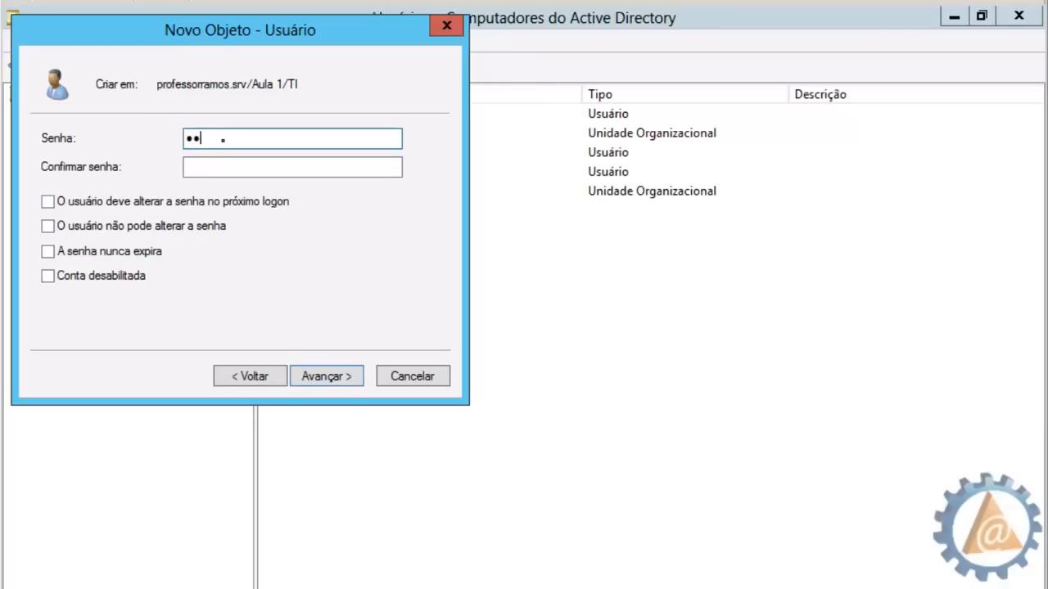
pyautogui.write('•••••')
pyautogui.click(222, 166)
pyautogui.write('••••')
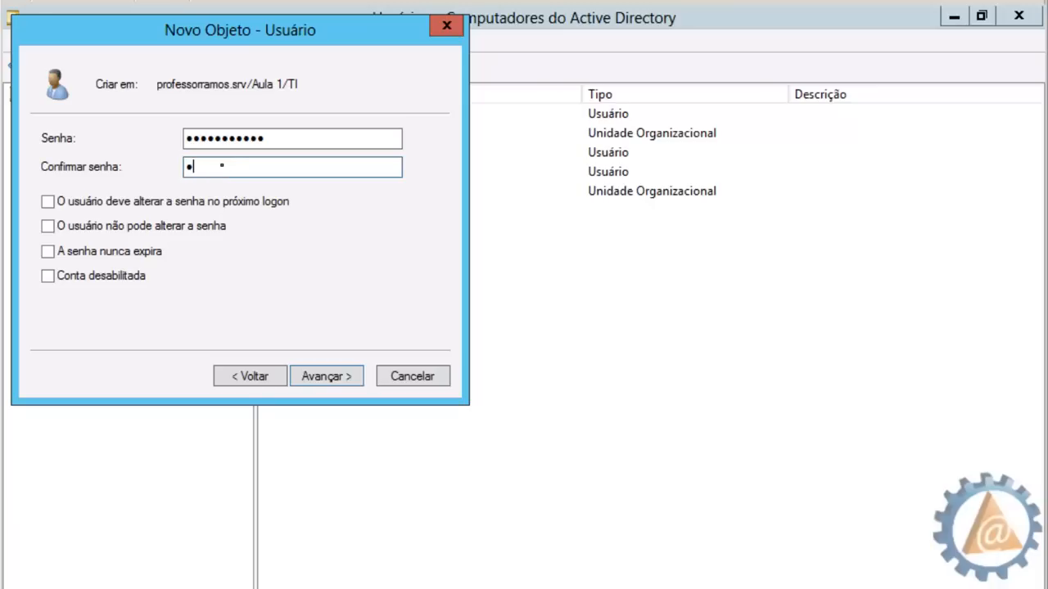
pyautogui.write('••••••••')
pyautogui.click(321, 378)
pyautogui.click(327, 379)
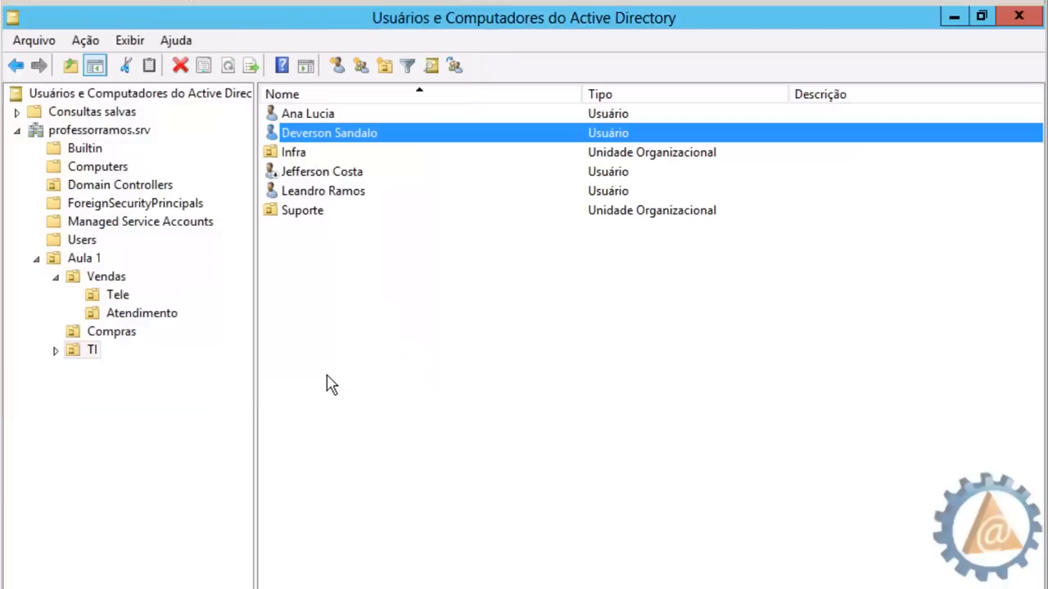
# Select each user in the TI list in turn to review them, then clear the selection
pyautogui.click(335, 294)
pyautogui.click(333, 119)
pyautogui.click(328, 131)
pyautogui.click(314, 174)
pyautogui.click(311, 191)
pyautogui.click(343, 276)
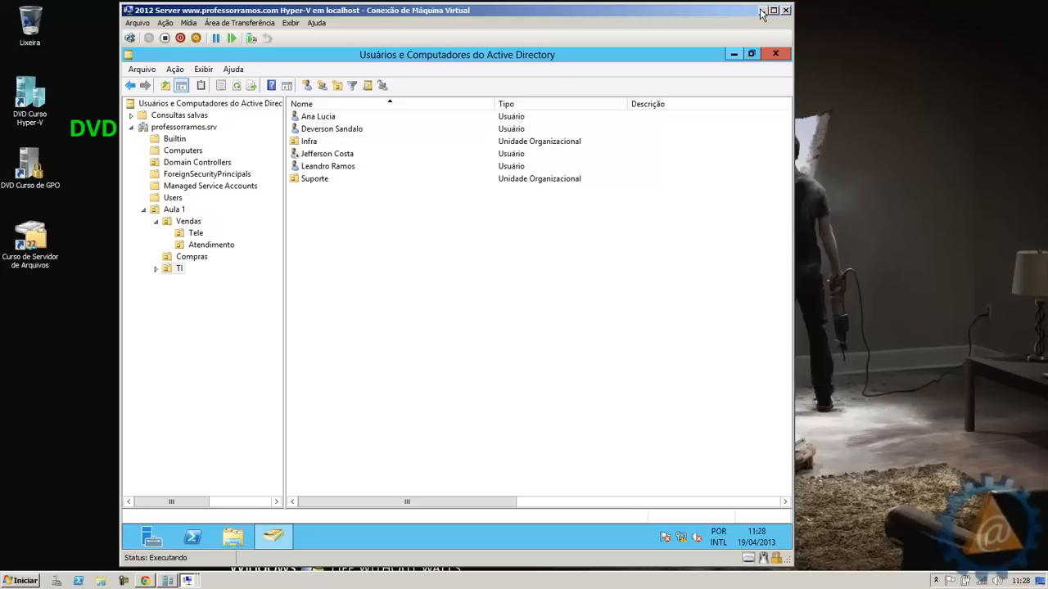
# Switch from the server VM to the Windows 8 VM and open the Outro usuário form for PROFESSORRAMOS
pyautogui.click(762, 12)
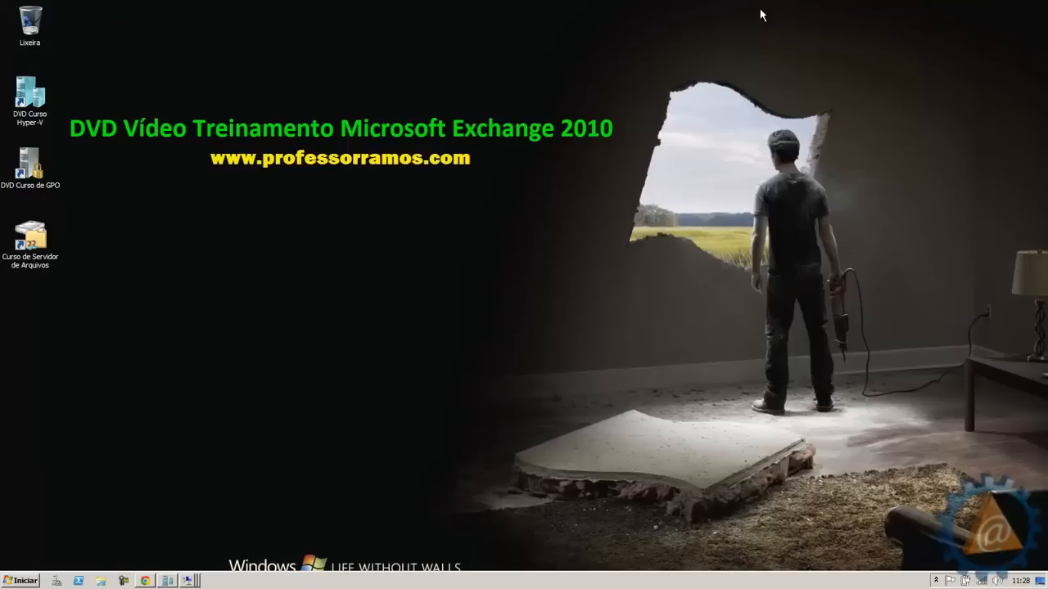
pyautogui.click(195, 581)
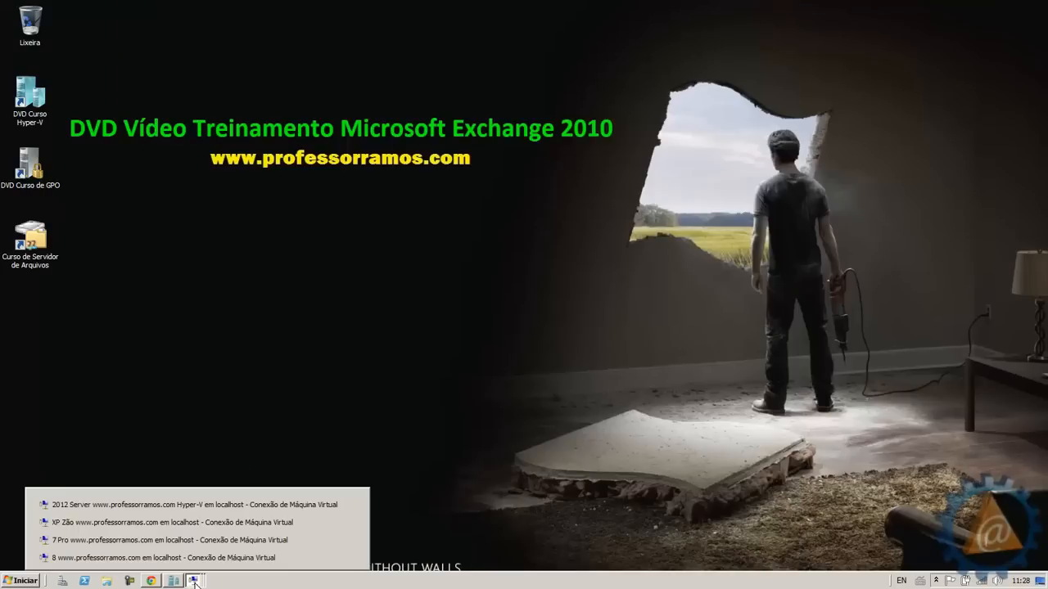
pyautogui.click(147, 559)
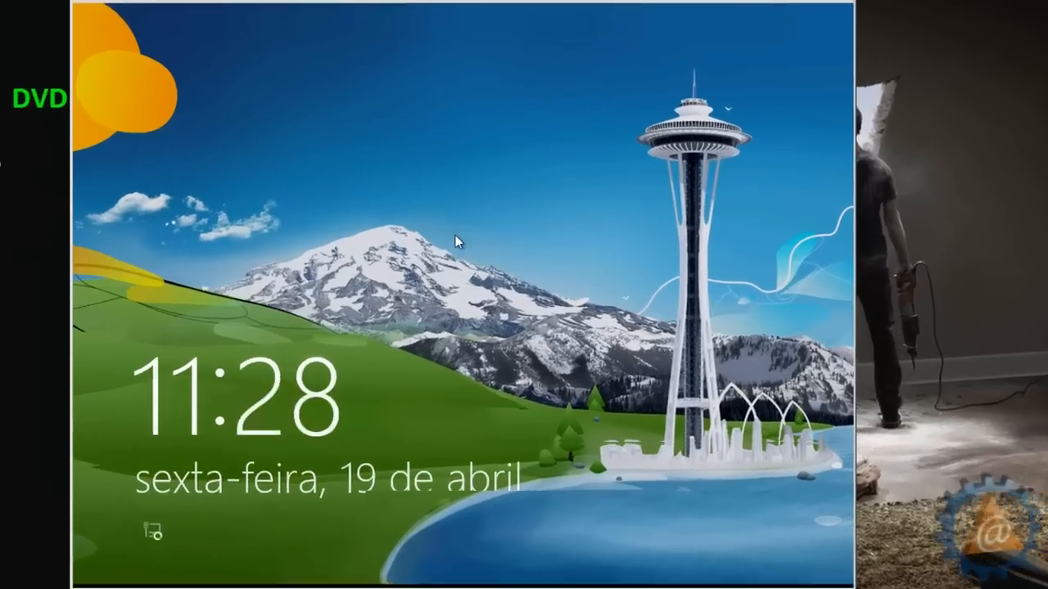
pyautogui.click(454, 243)
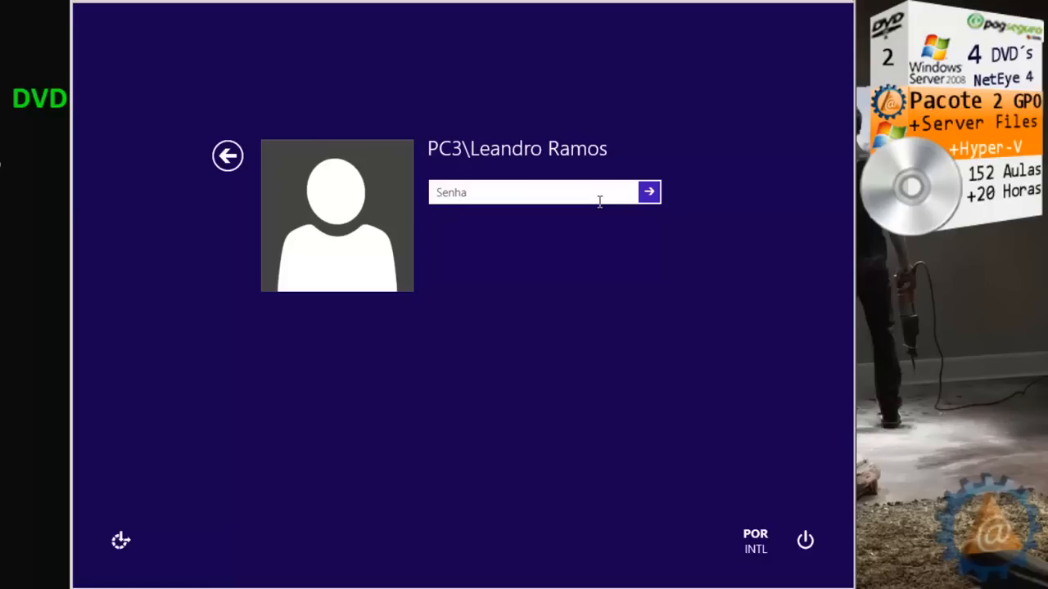
pyautogui.click(226, 158)
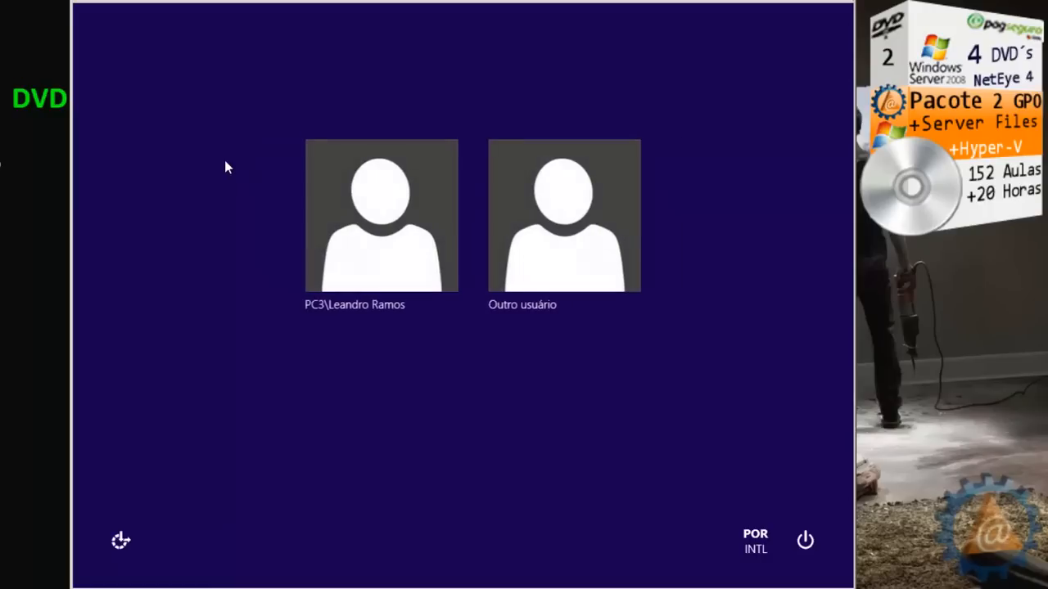
pyautogui.click(431, 221)
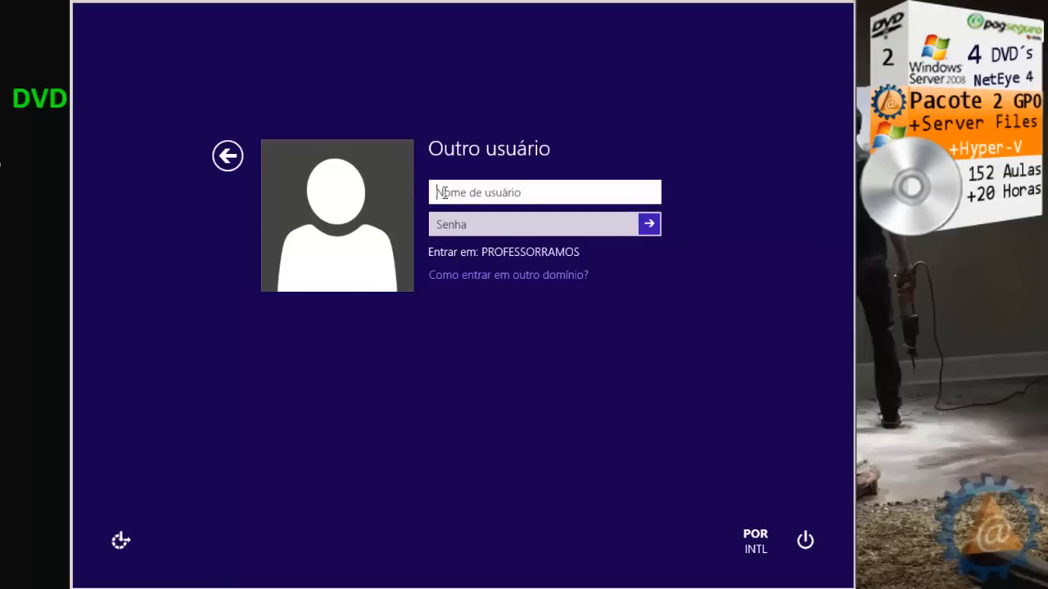
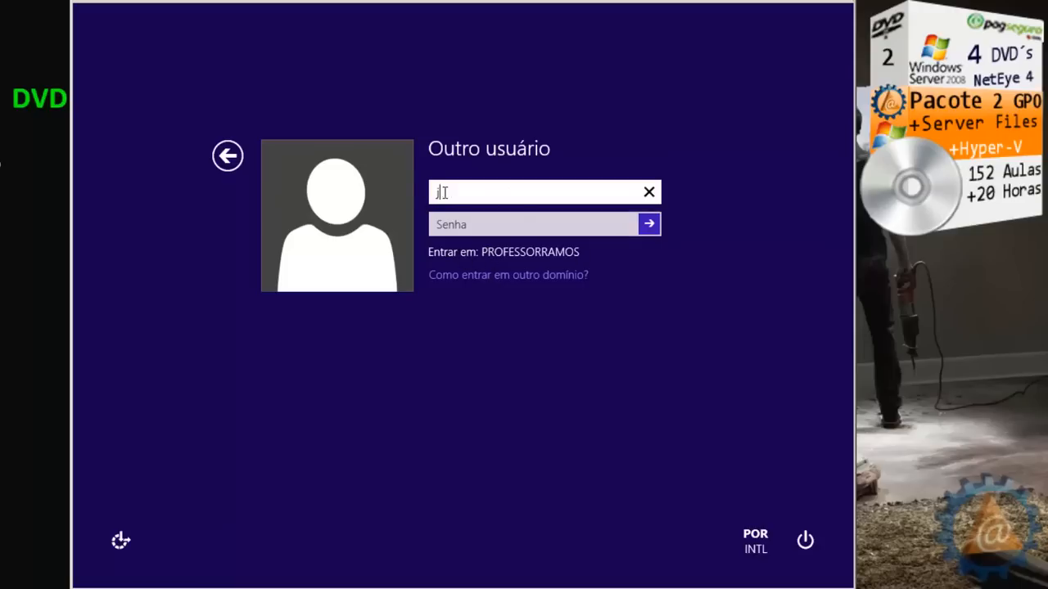
# Sign in with the new user's logon name and password, then dismiss the 'conta foi desativada' message
pyautogui.click(453, 232)
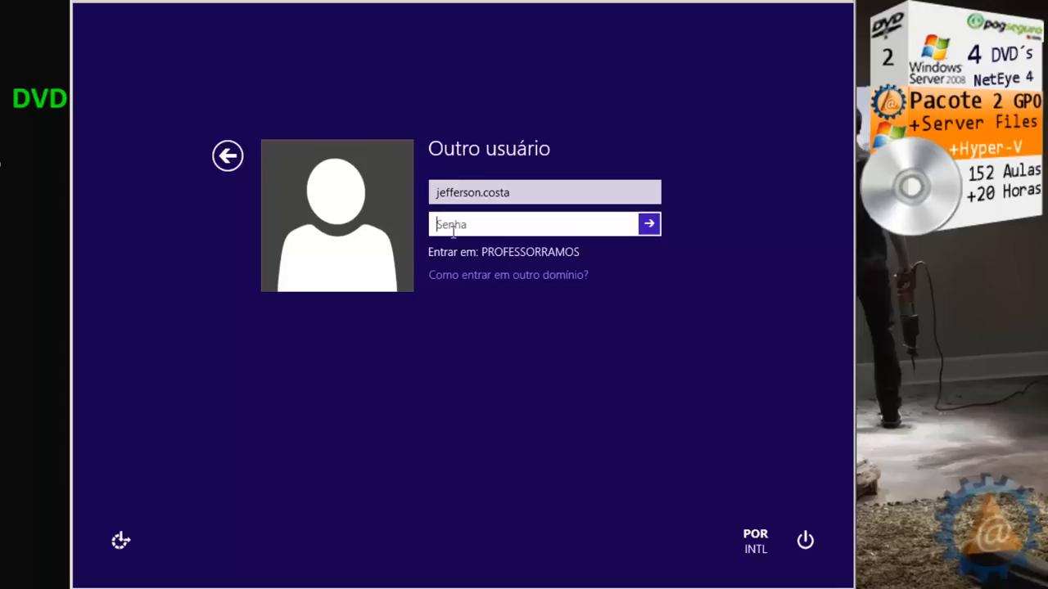
pyautogui.write('•••••••••••')
pyautogui.click(648, 223)
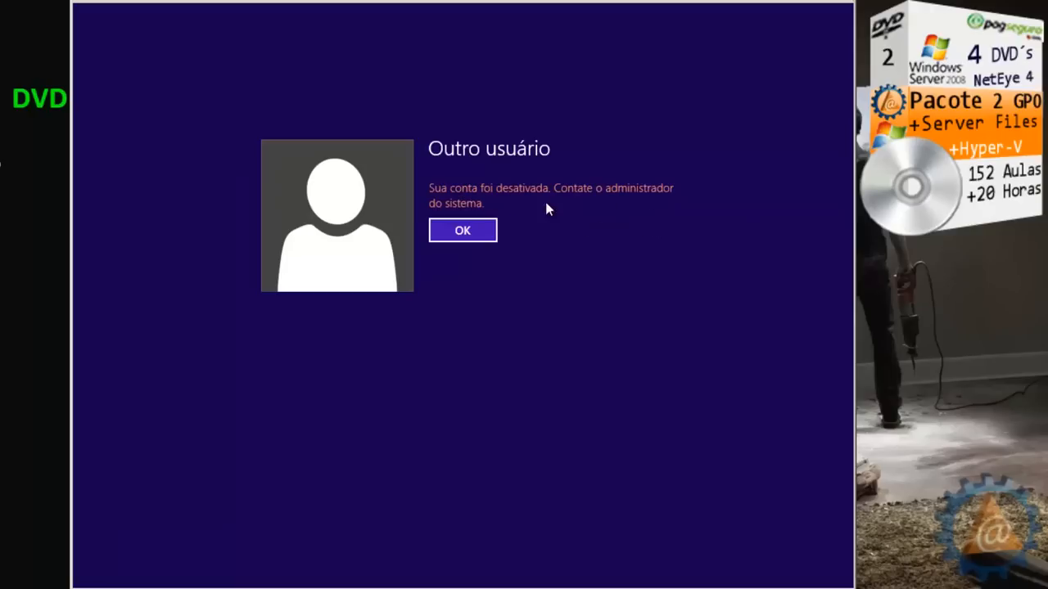
pyautogui.click(480, 232)
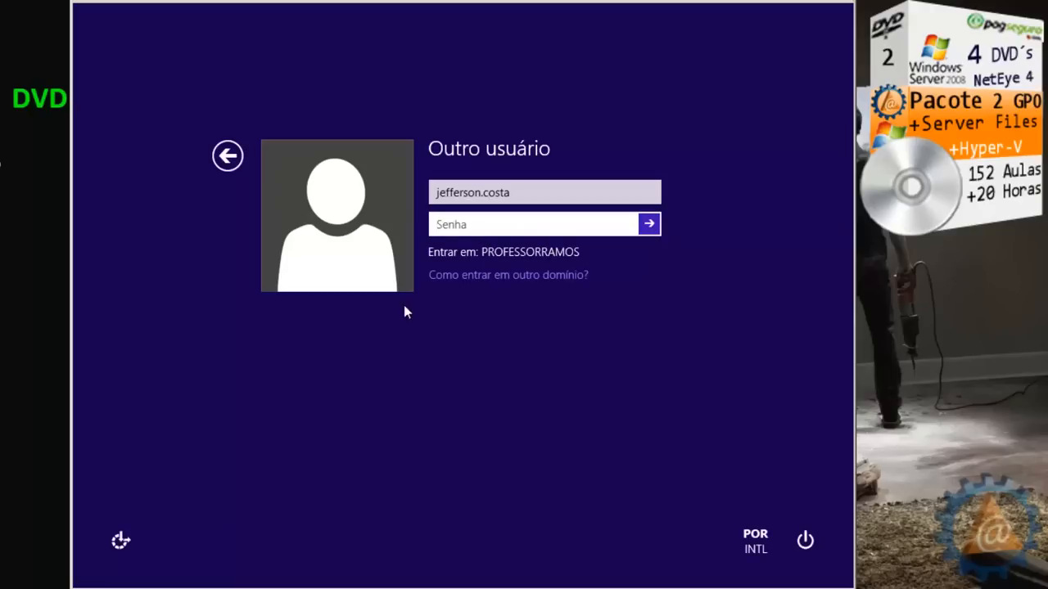
pyautogui.click(135, 588)
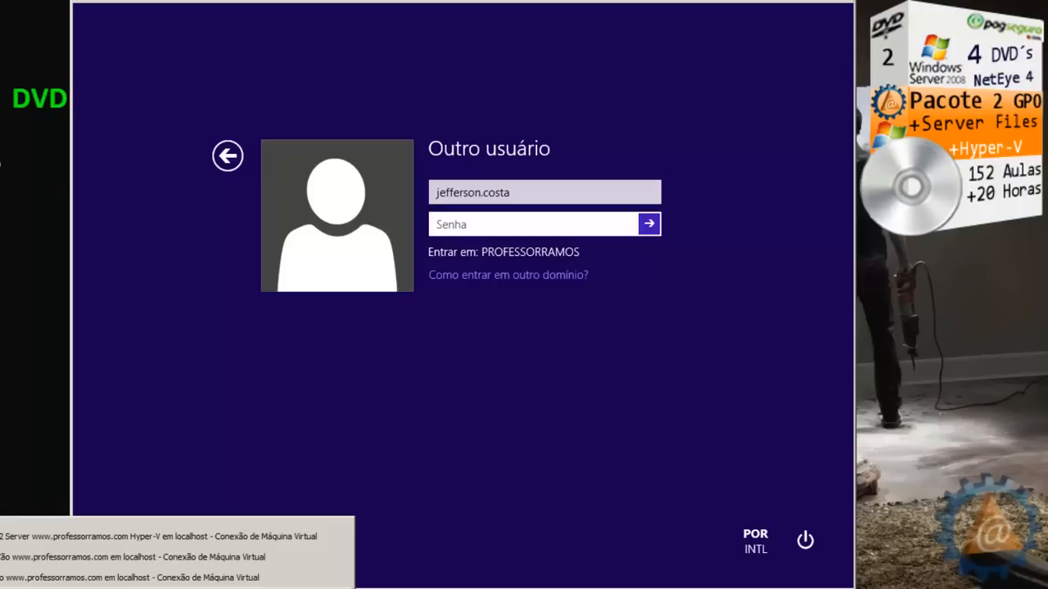
# On the server, enable the disabled TI user with Habilitar Conta and confirm with OK
pyautogui.click(39, 538)
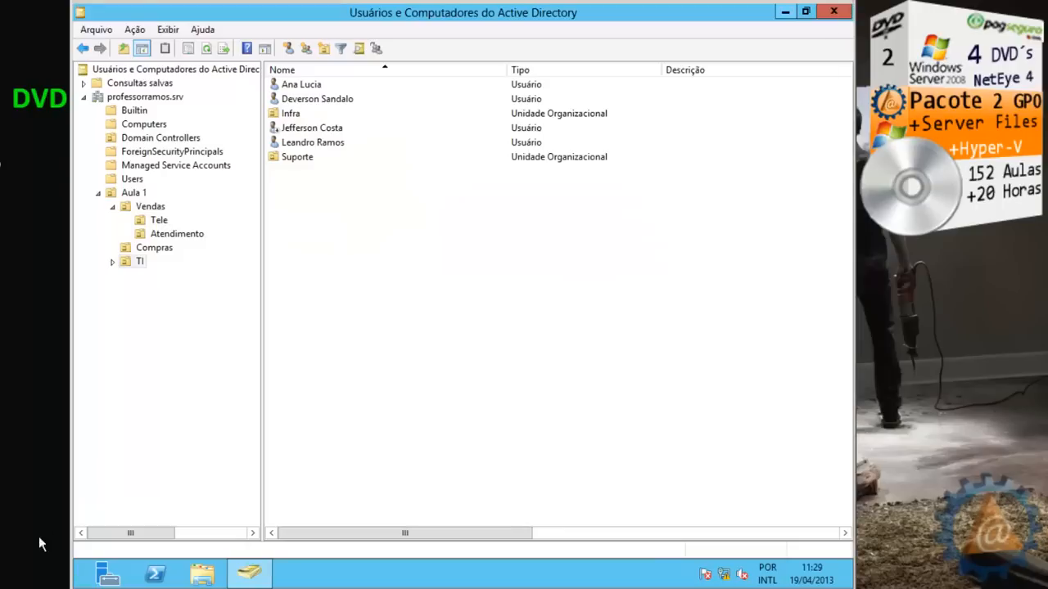
pyautogui.click(300, 129)
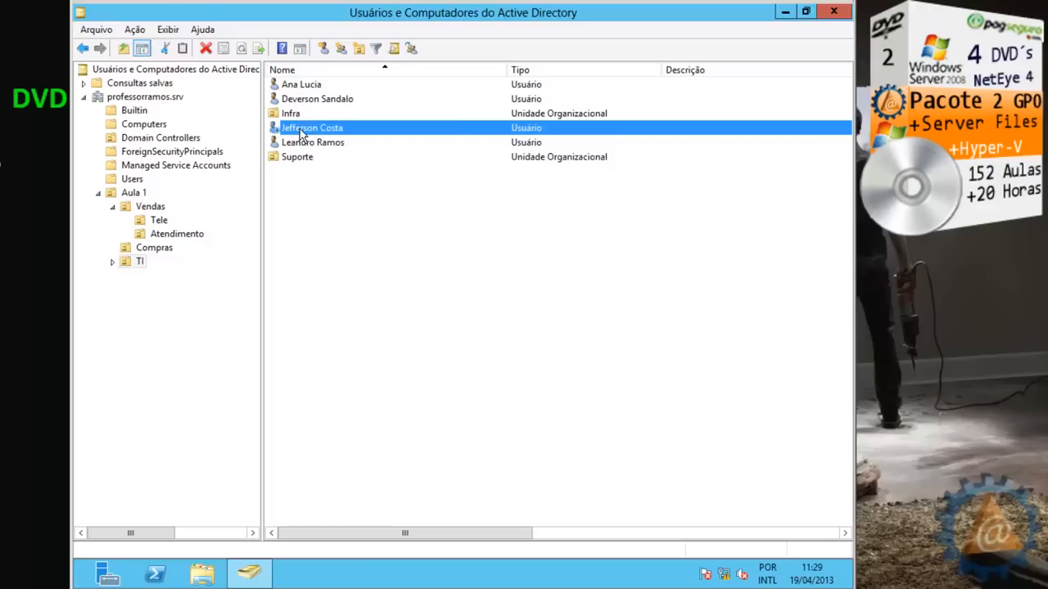
pyautogui.rightClick(300, 128)
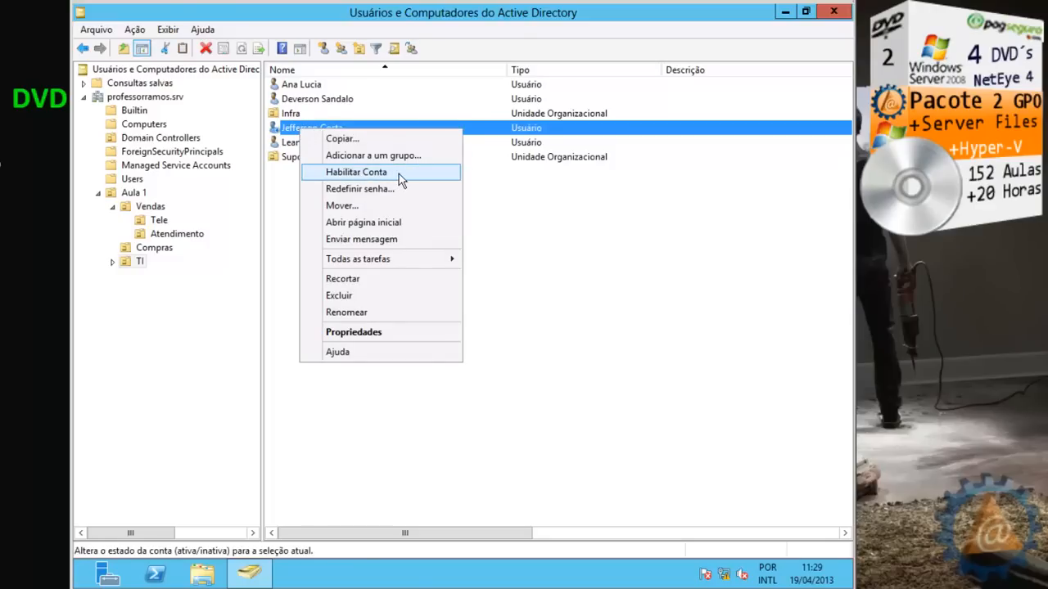
pyautogui.click(398, 174)
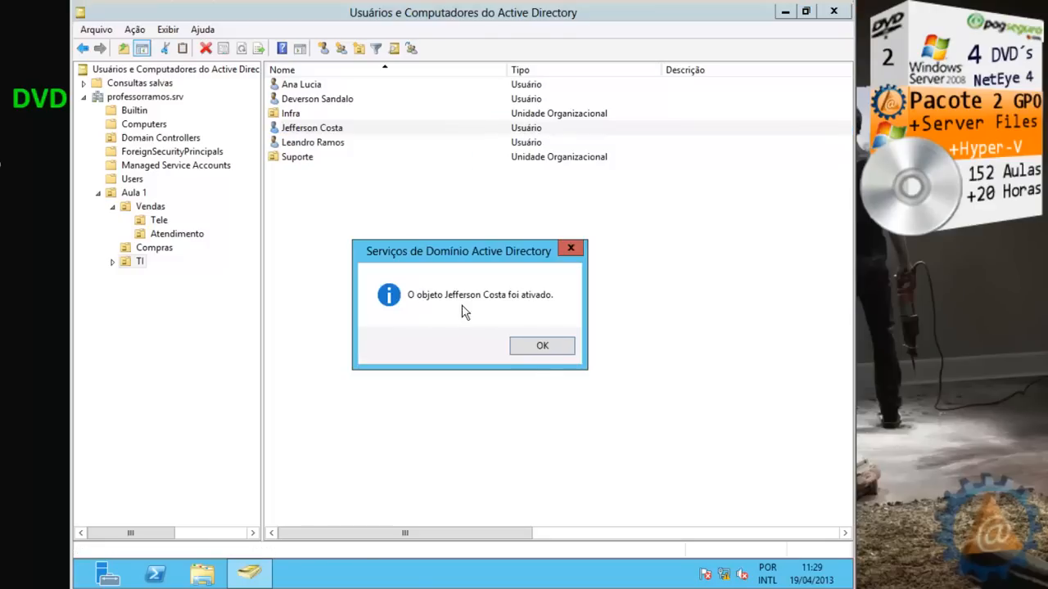
pyautogui.click(553, 350)
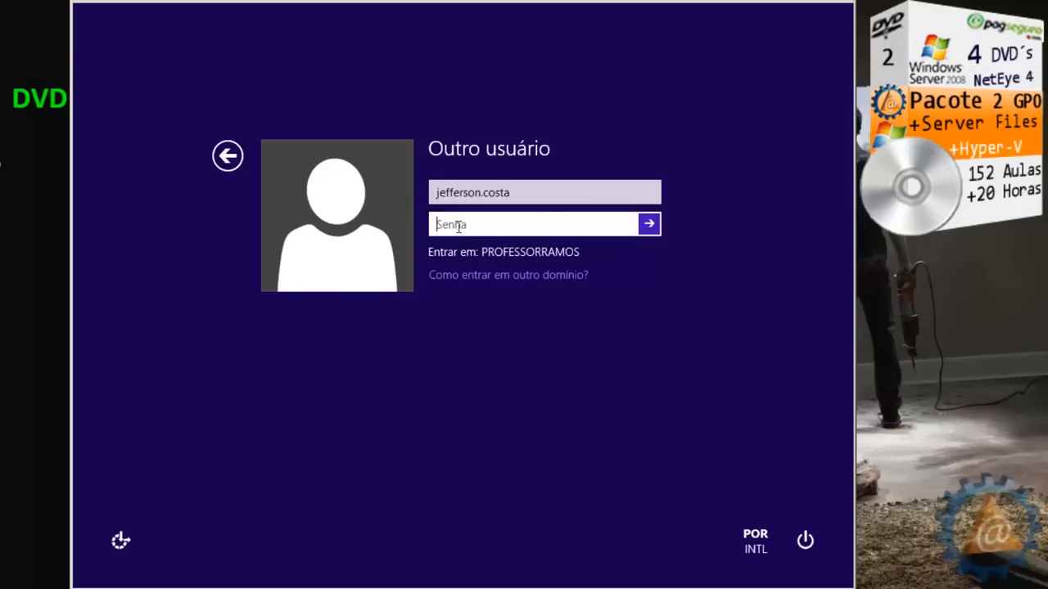
# Enter the enabled user's password and sign in to reach the Bem-vindo screen
pyautogui.write('************')
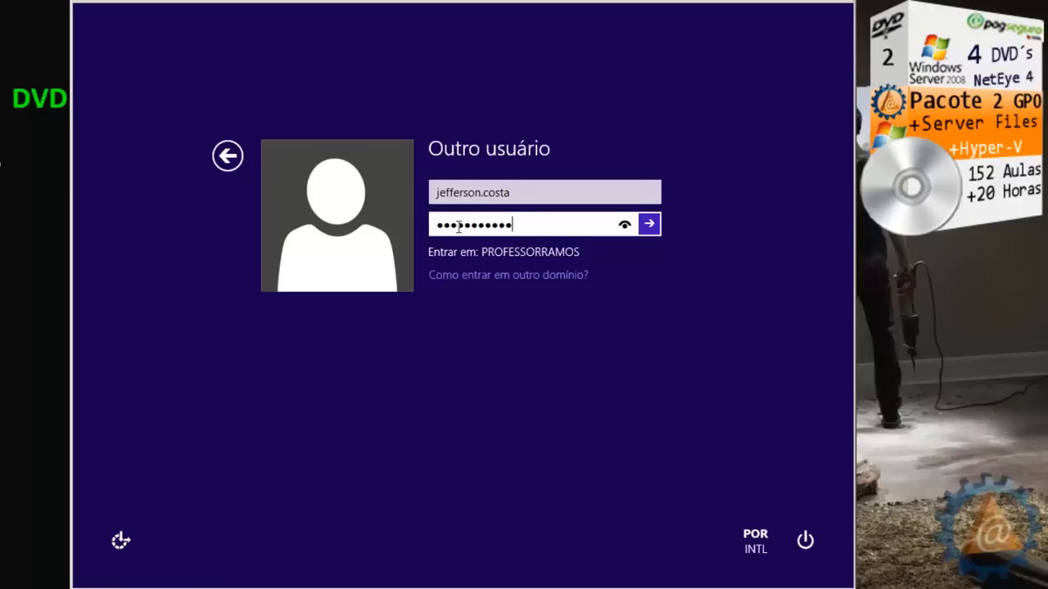
pyautogui.click(649, 224)
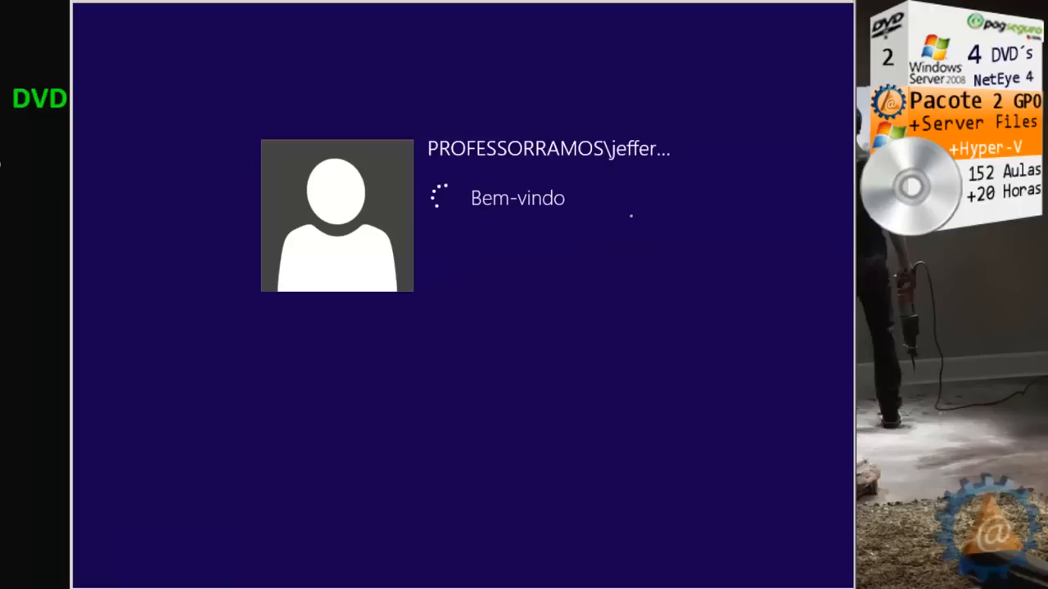
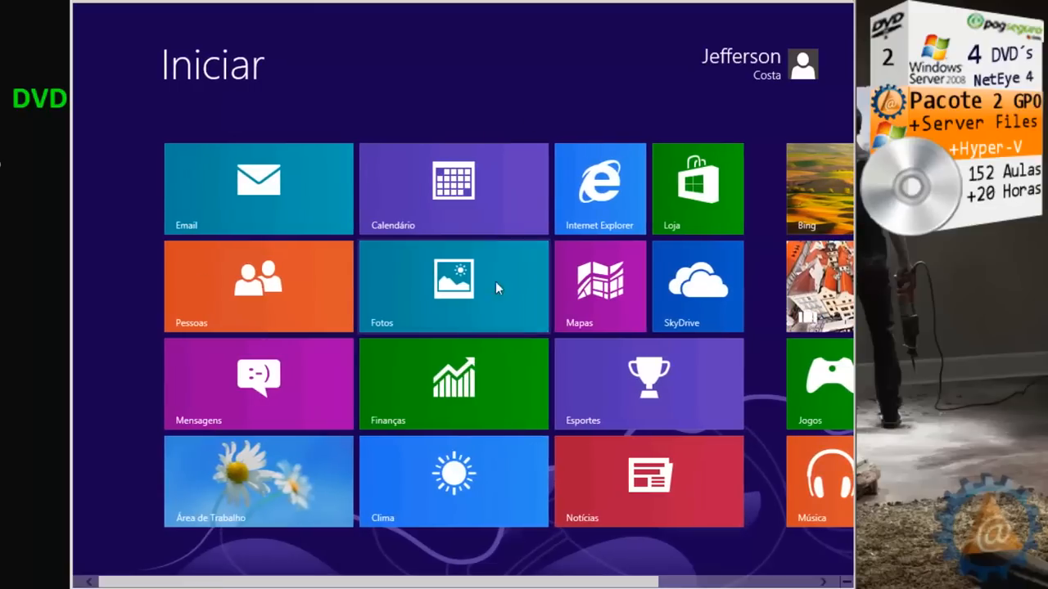
# Sign out of the Windows 8 VM through the user-name menu on the Start screen
pyautogui.click(238, 486)
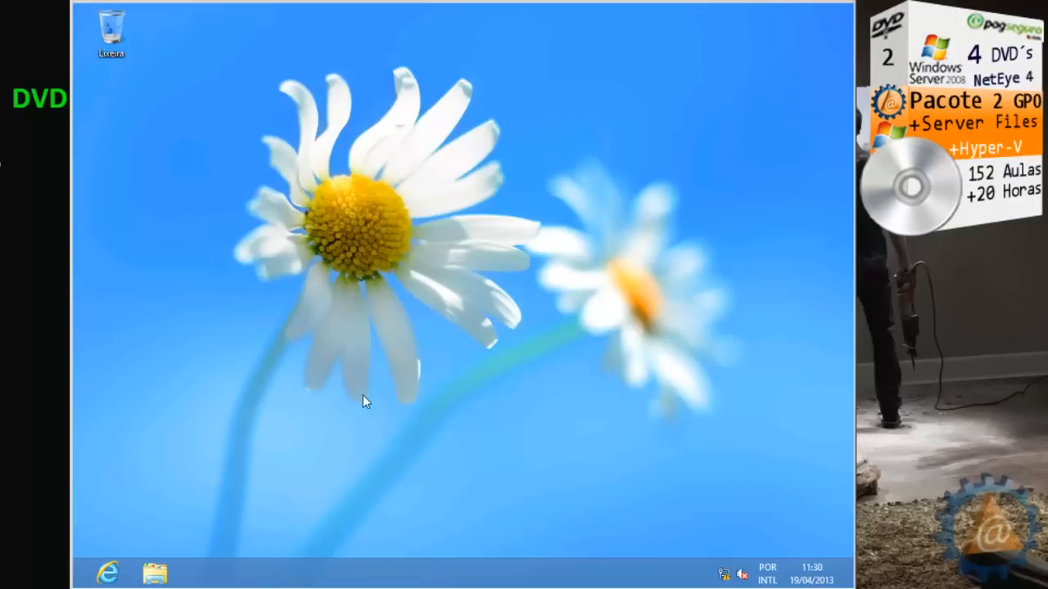
pyautogui.moveTo(850, 12)
pyautogui.click(108, 574)
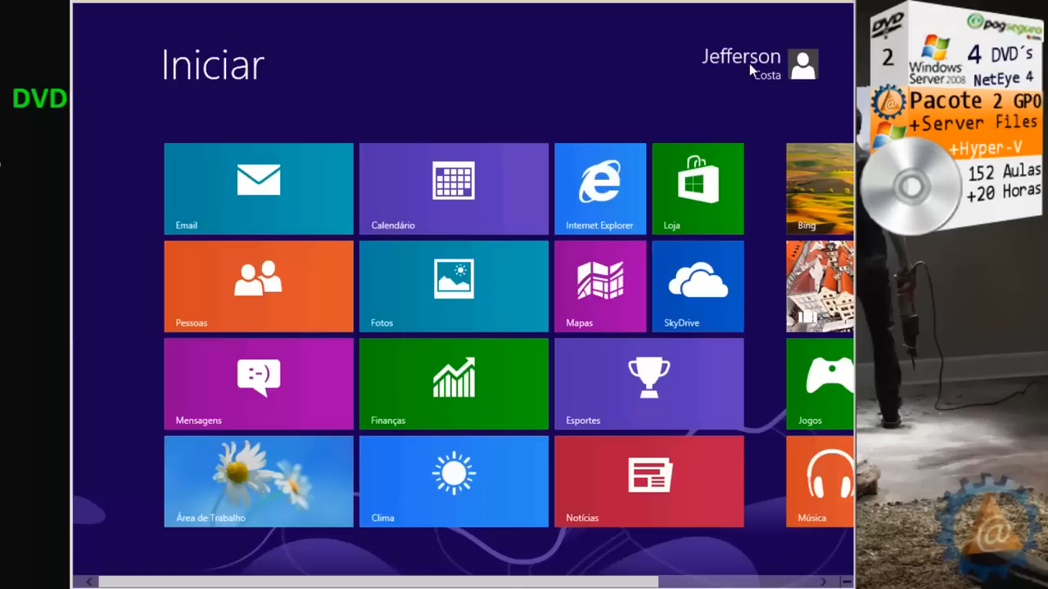
pyautogui.click(749, 63)
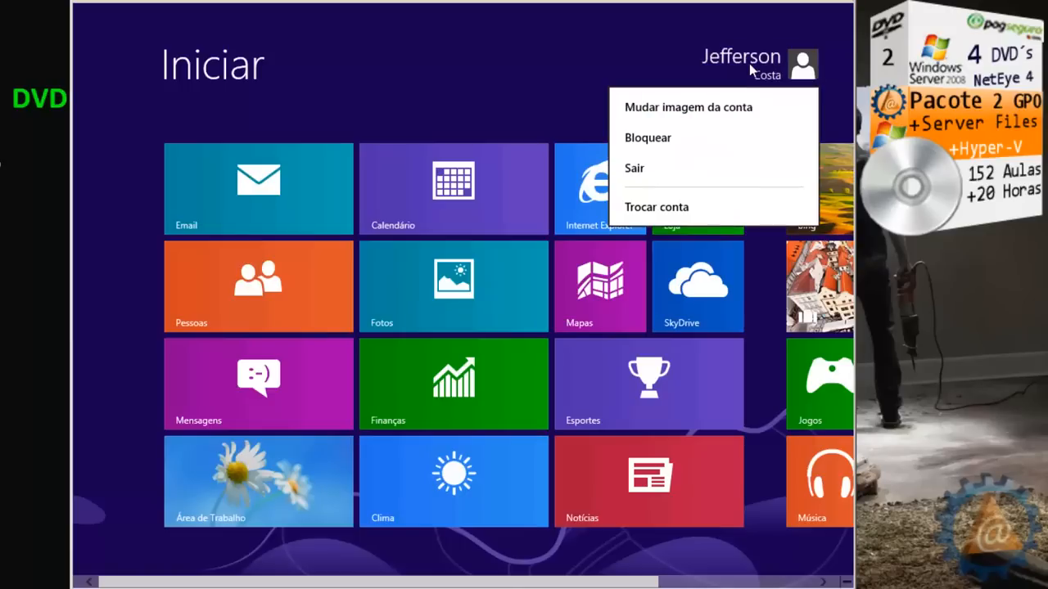
pyautogui.click(649, 164)
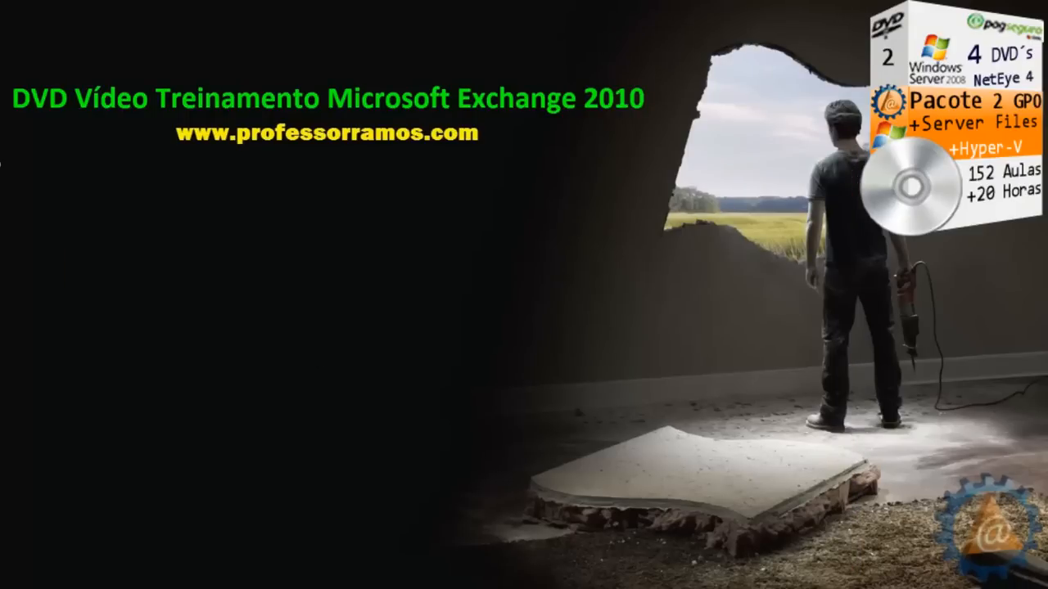
# On the Windows 7 VM, log on as a different domain user via Trocar Usuário > Outro Usuário
pyautogui.click(146, 588)
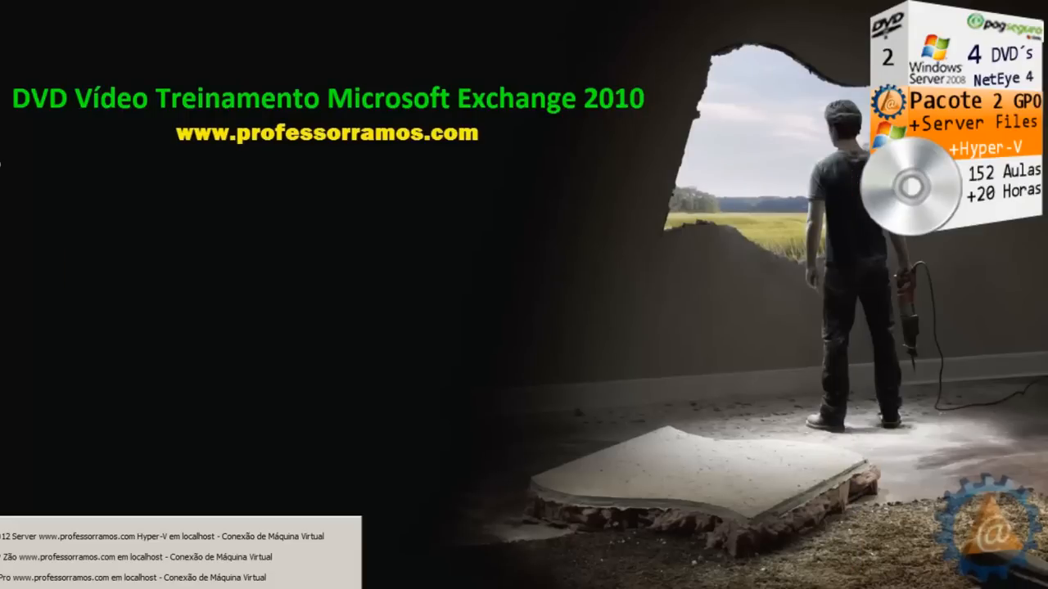
pyautogui.click(105, 578)
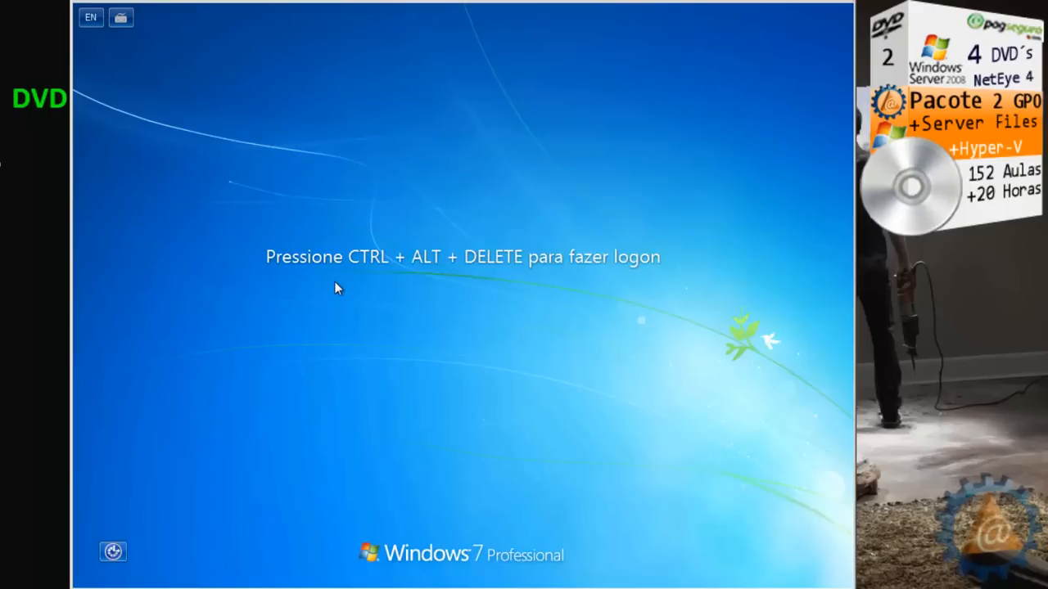
pyautogui.hotkey('ctrl', 'alt', 'End')
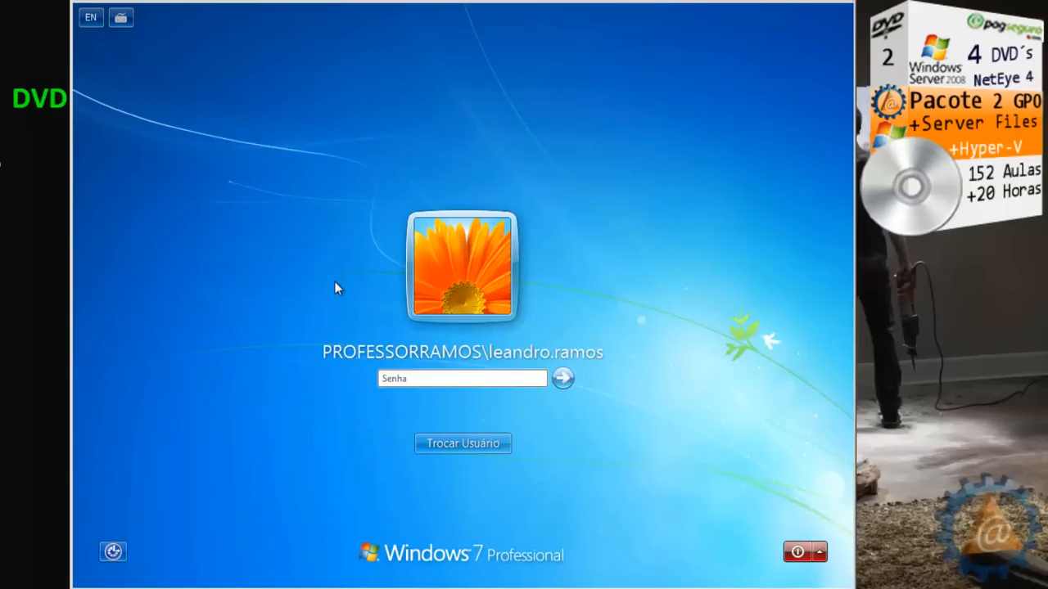
pyautogui.click(452, 437)
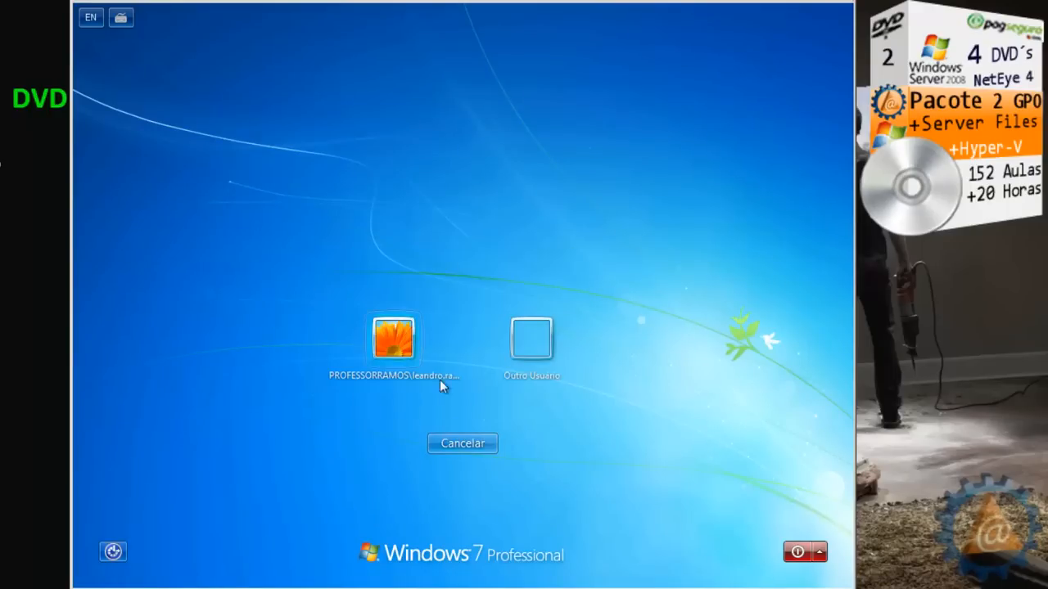
pyautogui.click(532, 339)
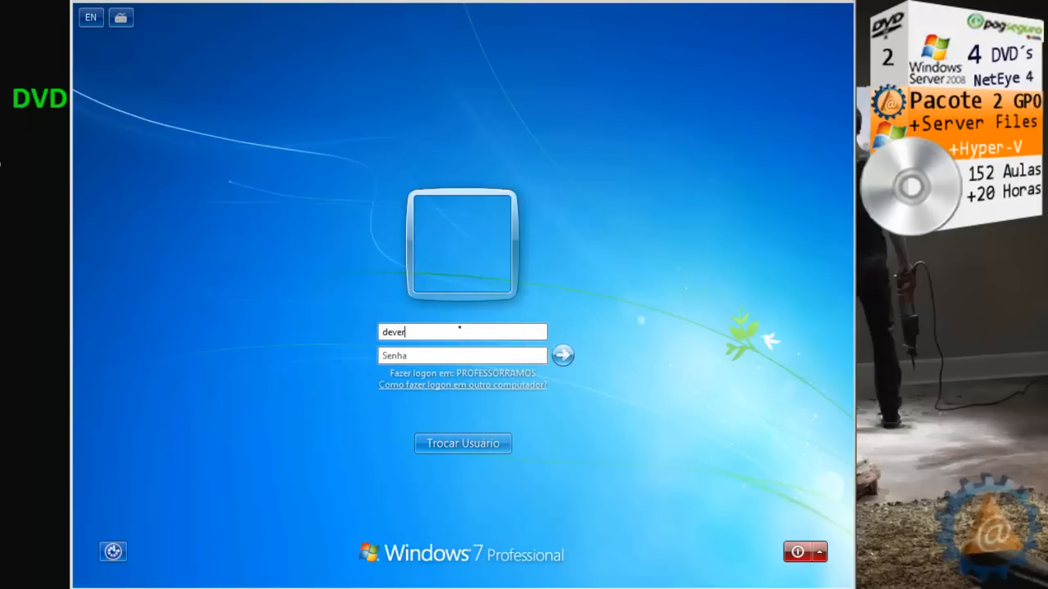
pyautogui.click(486, 352)
pyautogui.write('*')
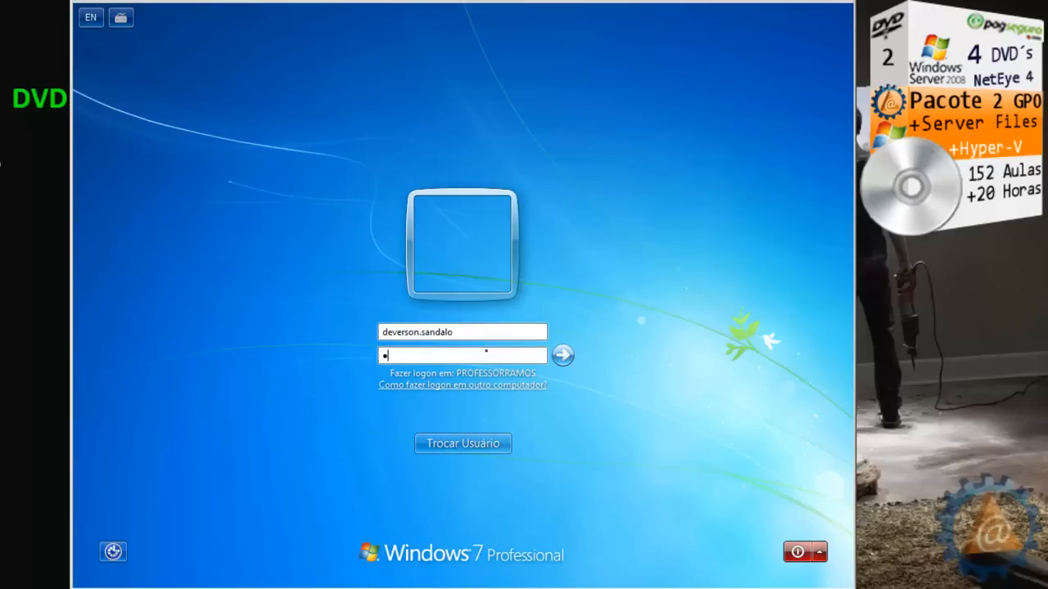
pyautogui.write('*********')
pyautogui.click(562, 357)
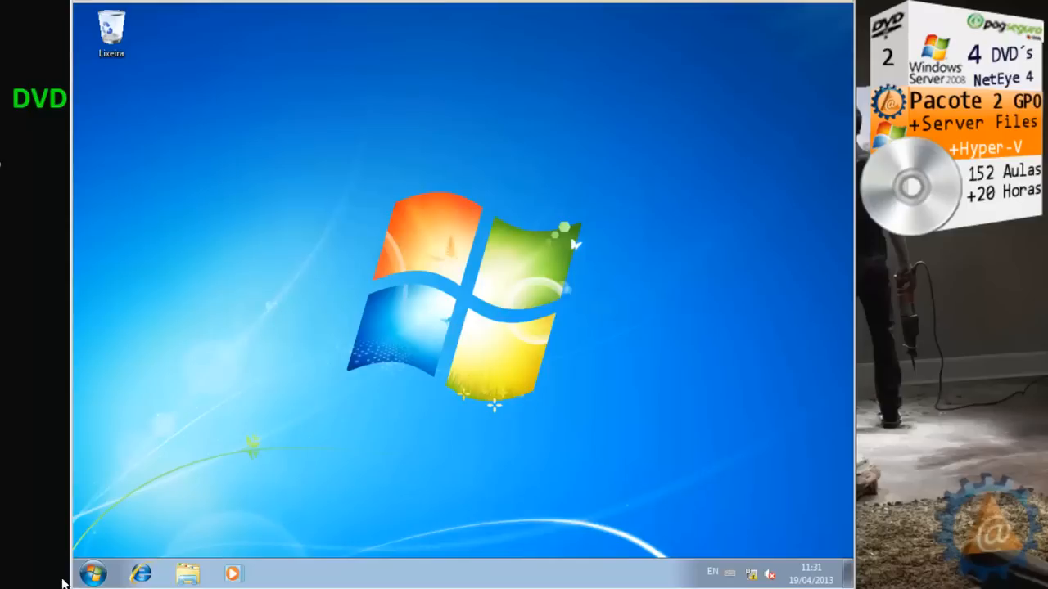
# Log the Windows 7 user off with Fazer logoff from the Start menu
pyautogui.click(94, 576)
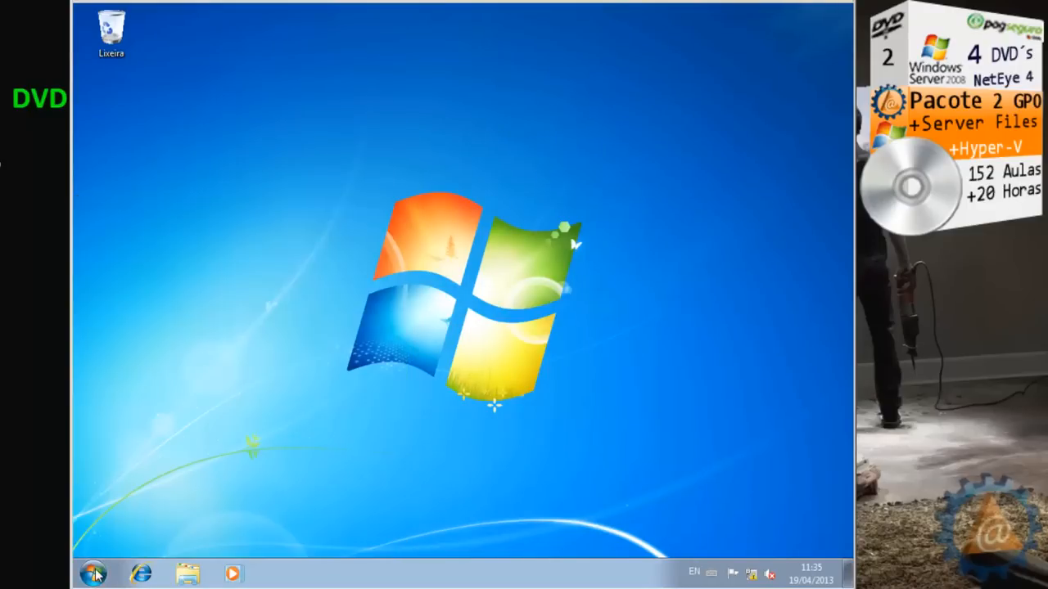
pyautogui.click(94, 575)
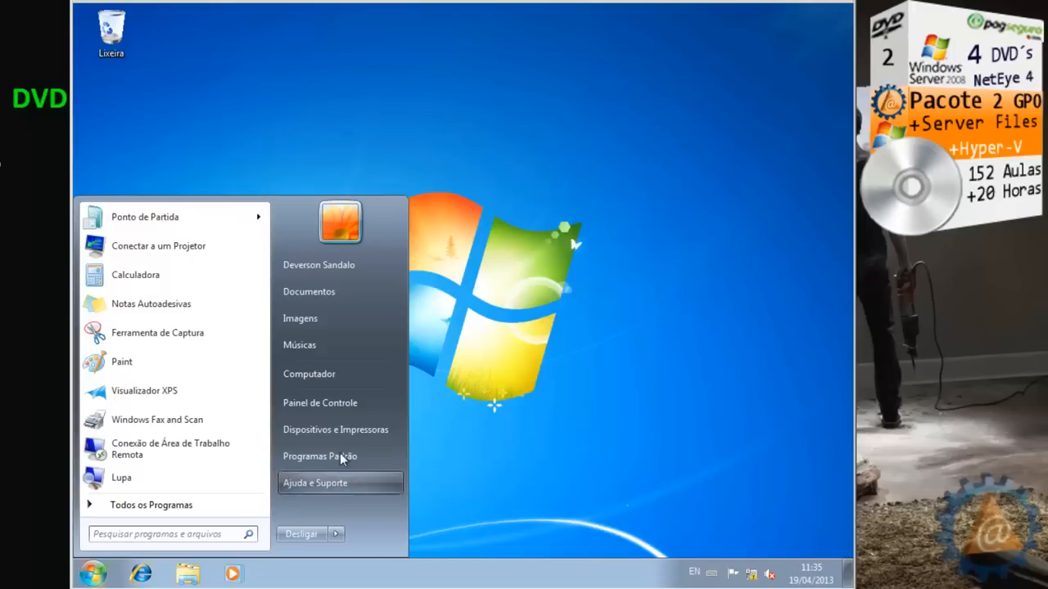
pyautogui.click(335, 533)
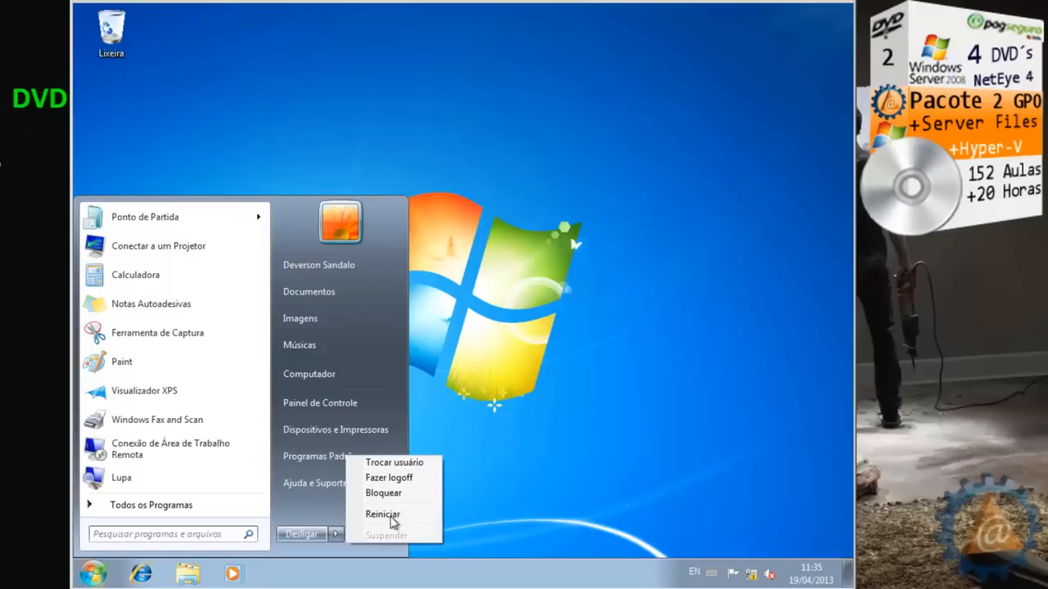
pyautogui.click(397, 478)
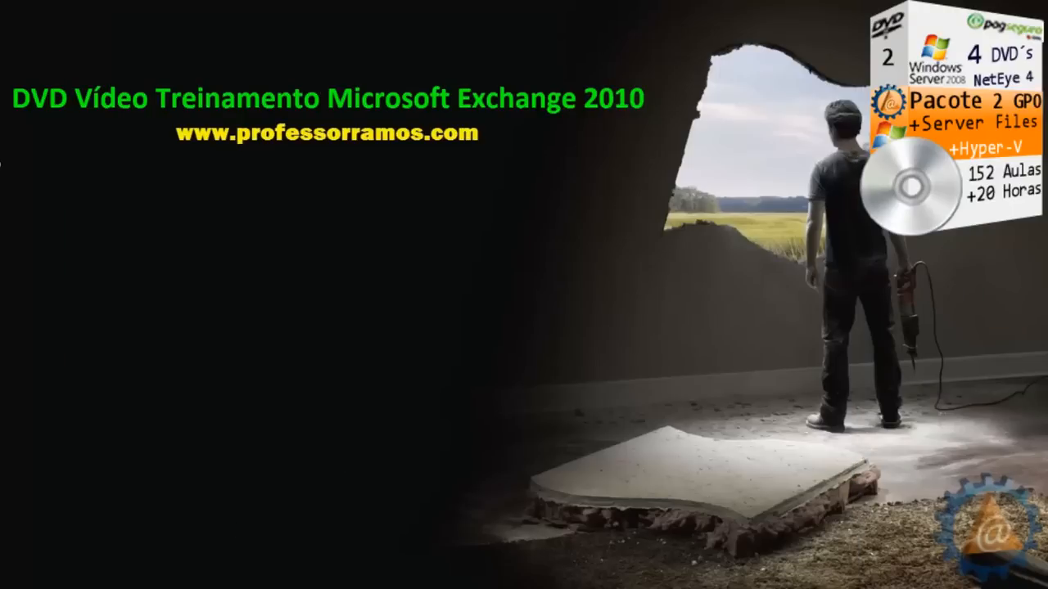
# On the Windows XP VM, log on to the domain with another user's name and password
pyautogui.moveTo(129, 583)
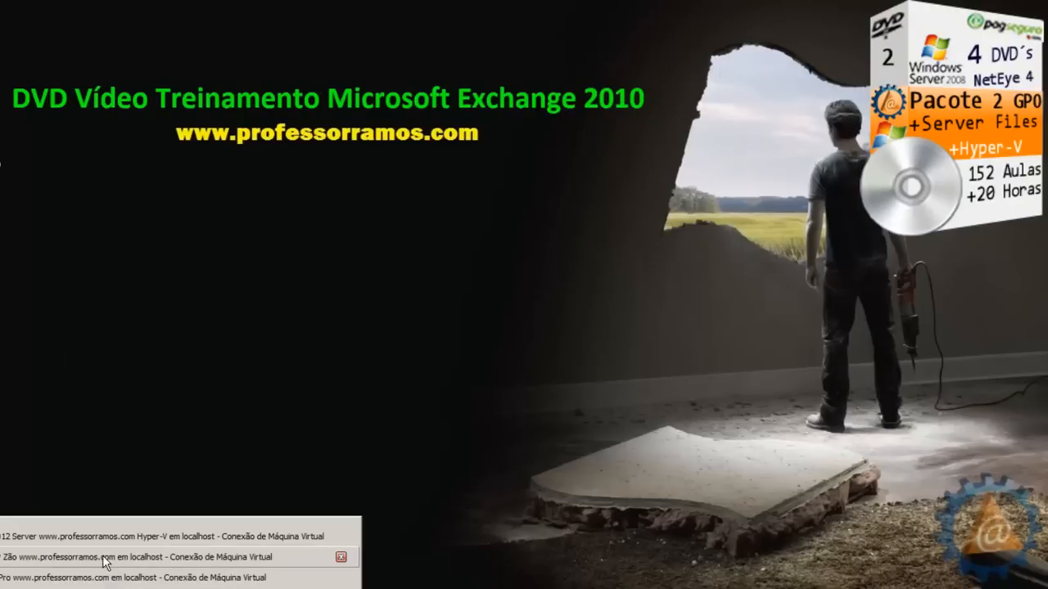
pyautogui.click(104, 560)
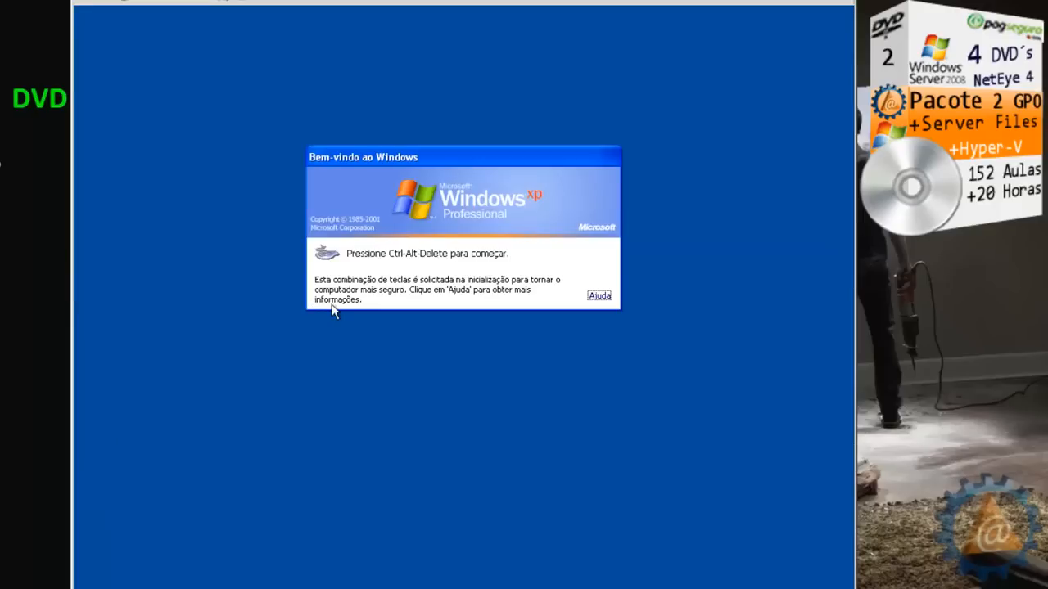
pyautogui.hotkey('ctrl', 'alt', 'Delete')
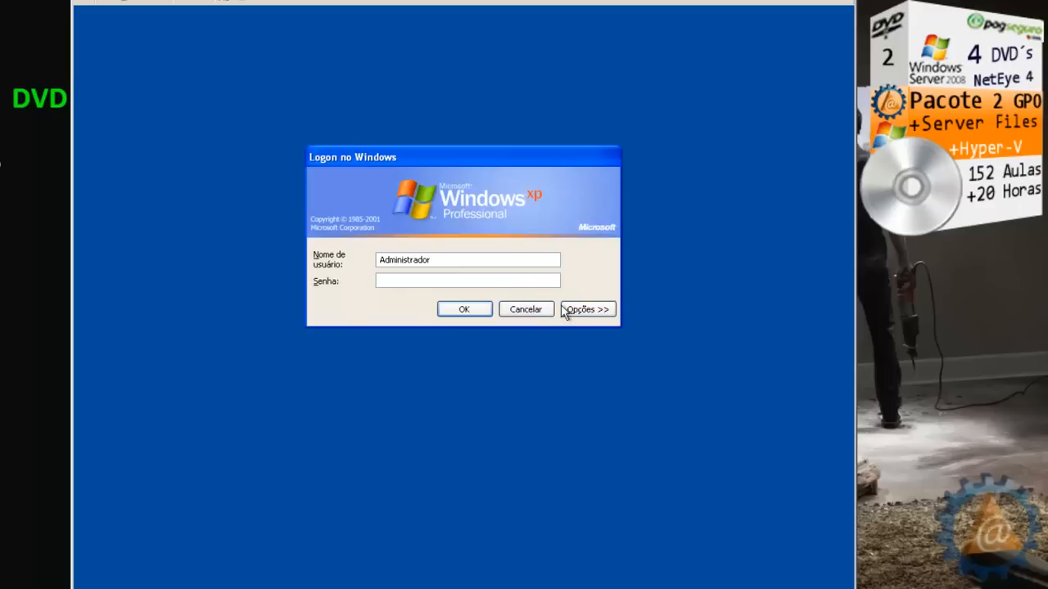
pyautogui.click(565, 310)
pyautogui.doubleClick(435, 260)
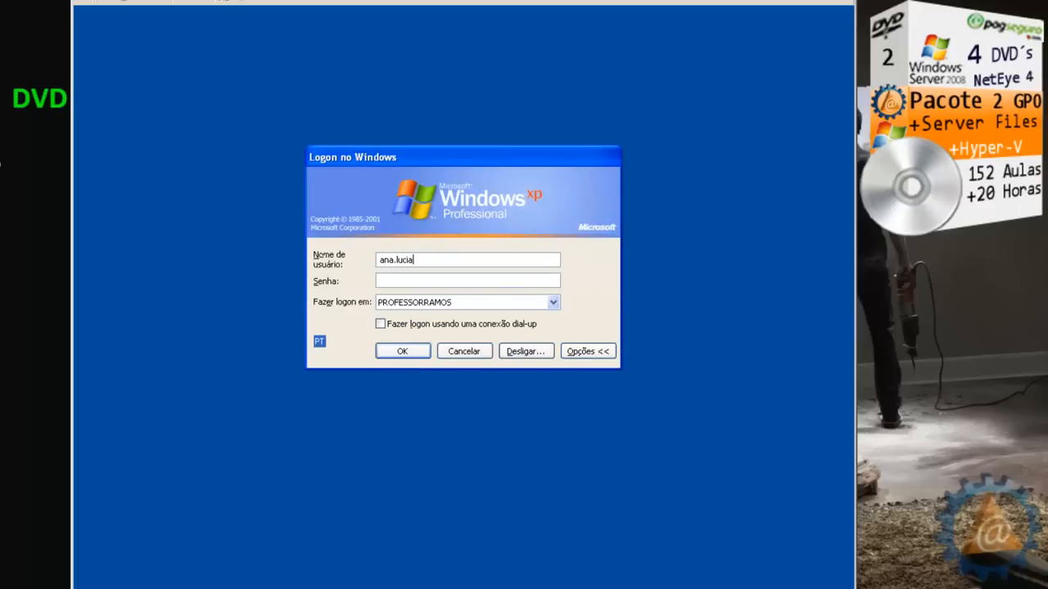
pyautogui.click(381, 285)
pyautogui.write('123456')
pyautogui.write('9')
pyautogui.click(420, 350)
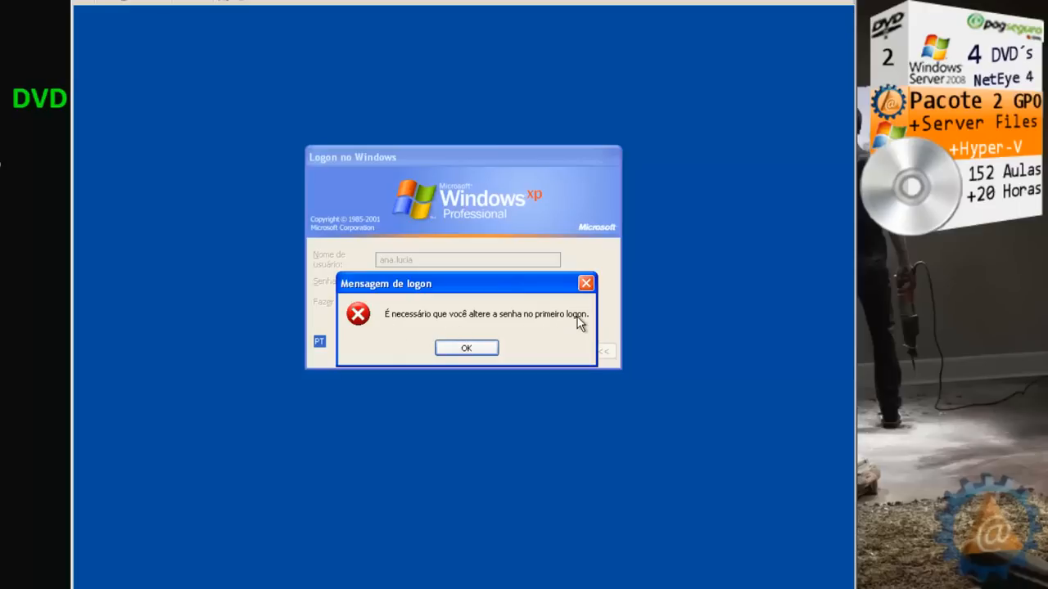
# Set a new password for that user as required at first logon
pyautogui.click(463, 350)
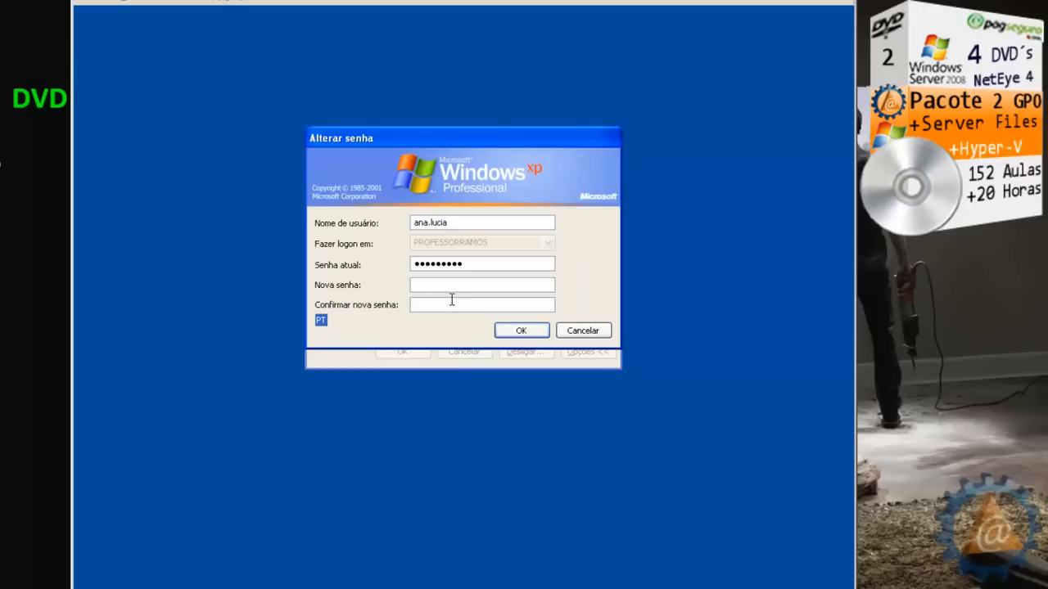
pyautogui.write('abcdef')
pyautogui.write('•')
pyautogui.click(522, 331)
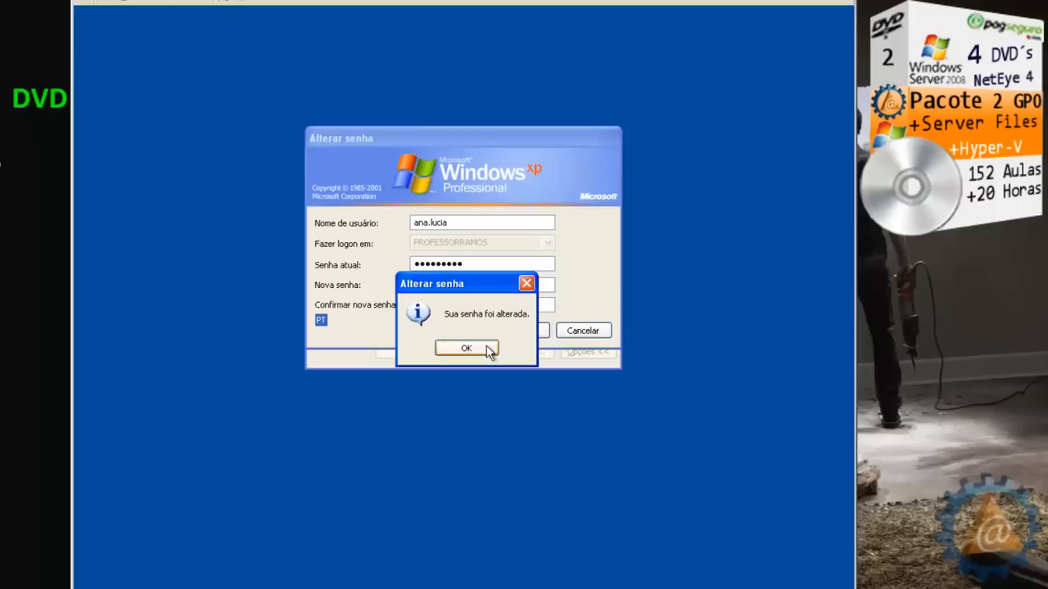
pyautogui.click(486, 347)
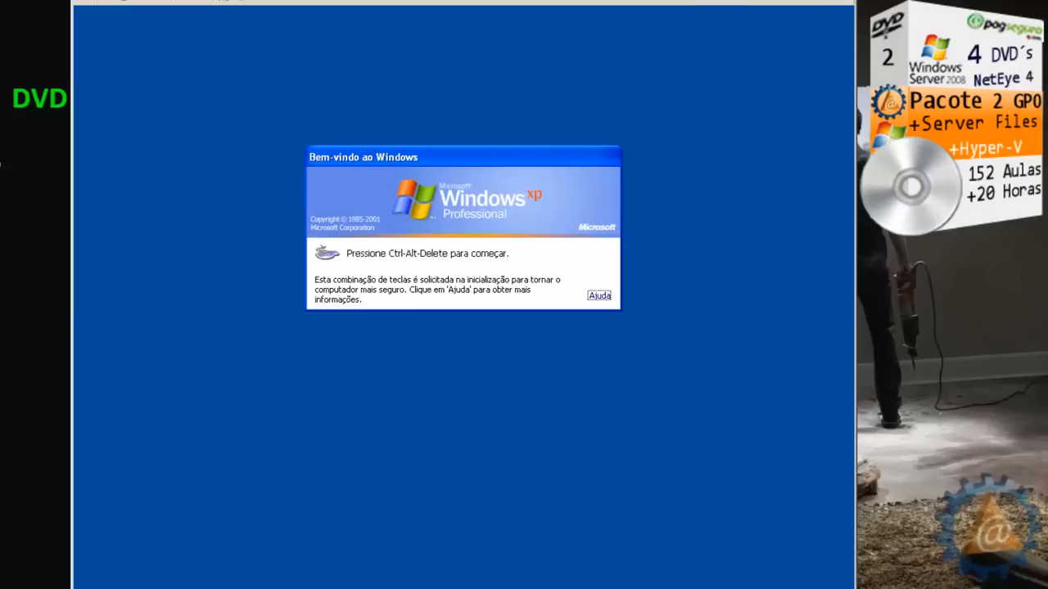
# On the Server 2012 VM, open the user account's properties in Active Directory Users and Computers
pyautogui.click(68, 540)
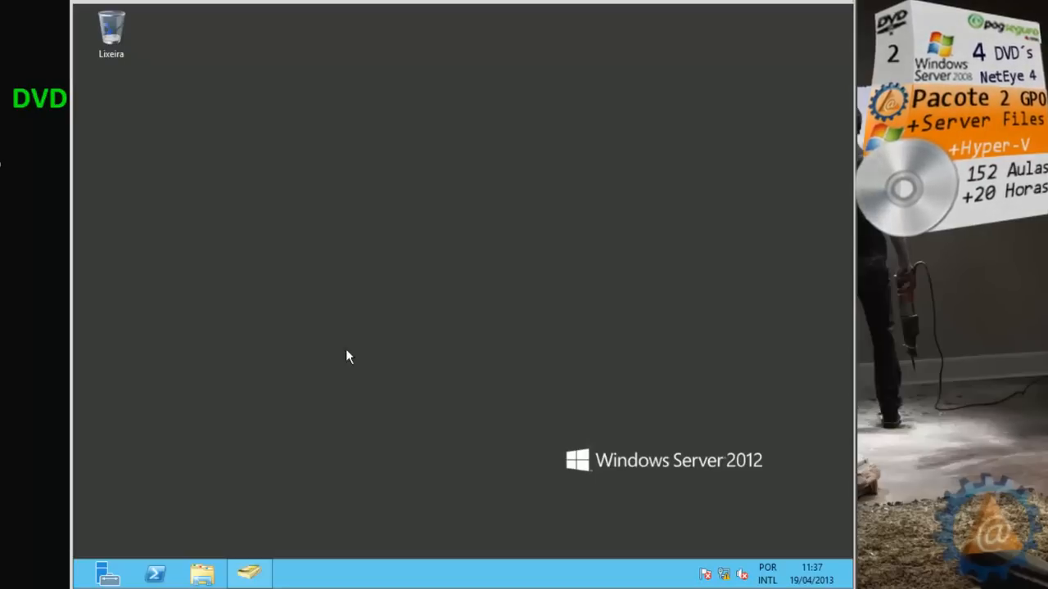
pyautogui.click(250, 577)
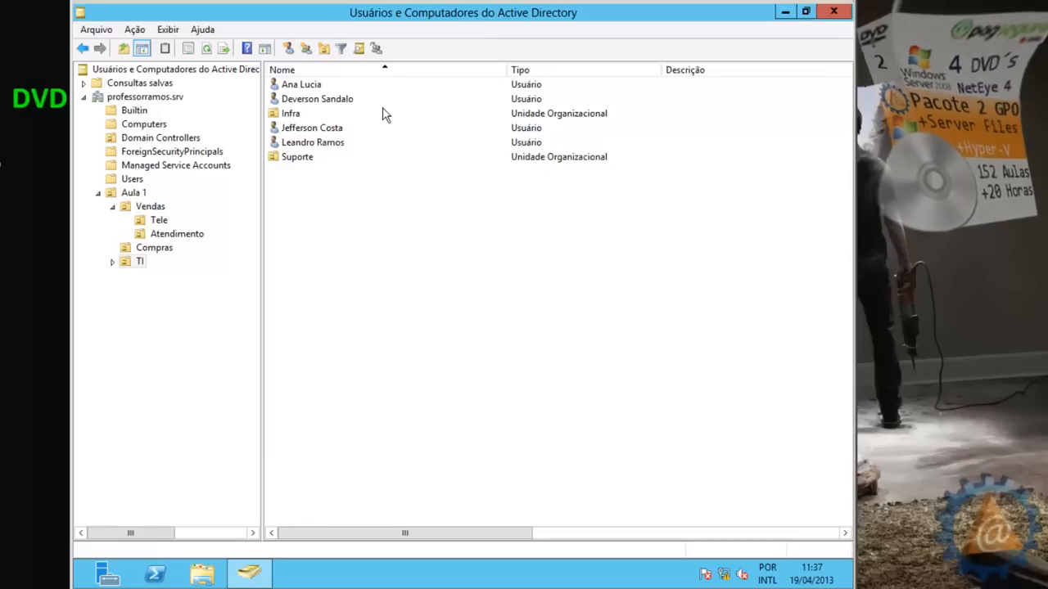
pyautogui.click(304, 130)
pyautogui.rightClick(303, 129)
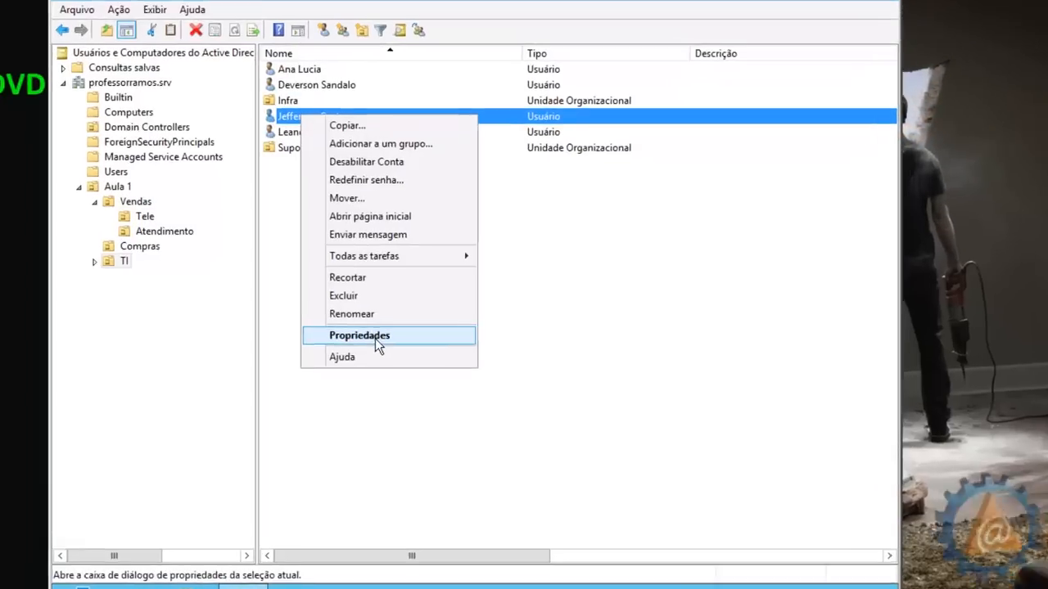
pyautogui.click(374, 338)
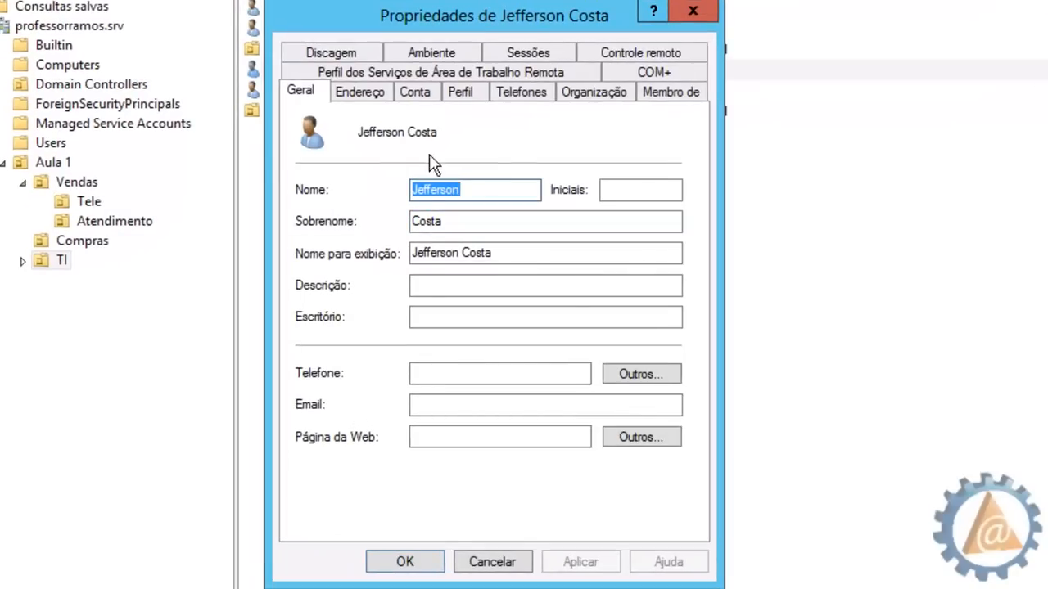
# Enter description 'Professor de Linux' and office 'Setor de Segurança' on the Geral tab
pyautogui.click(467, 195)
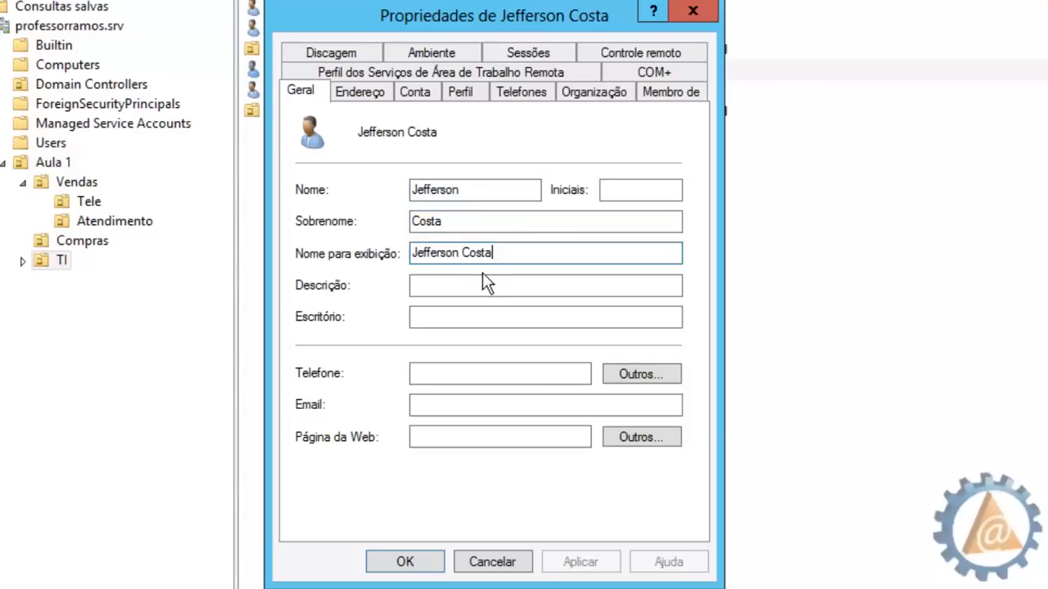
pyautogui.click(455, 287)
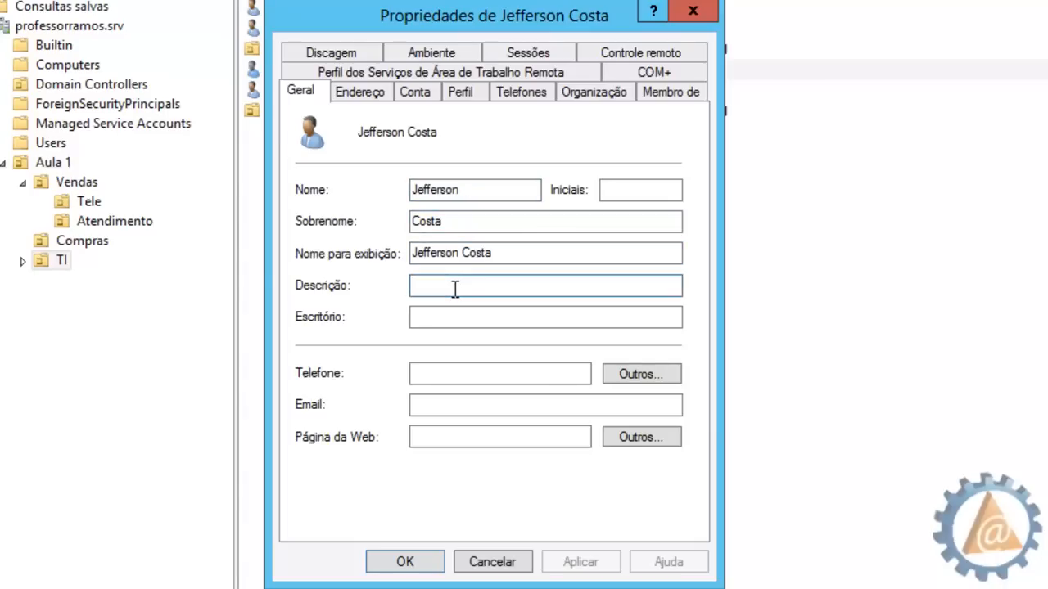
pyautogui.write('Profe')
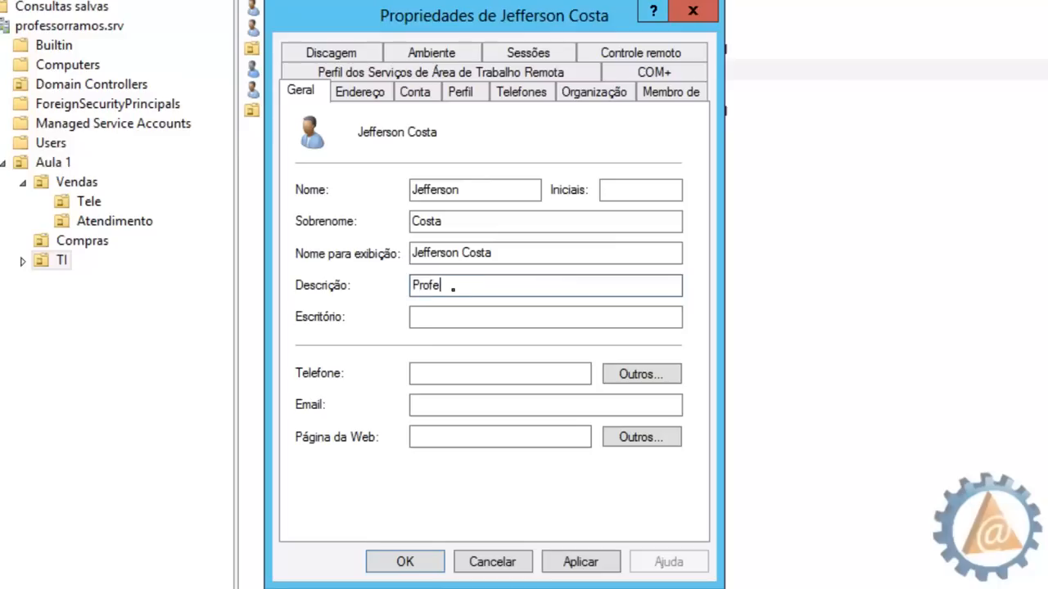
pyautogui.write('ssor de Linux')
pyautogui.click(460, 323)
pyautogui.click(458, 322)
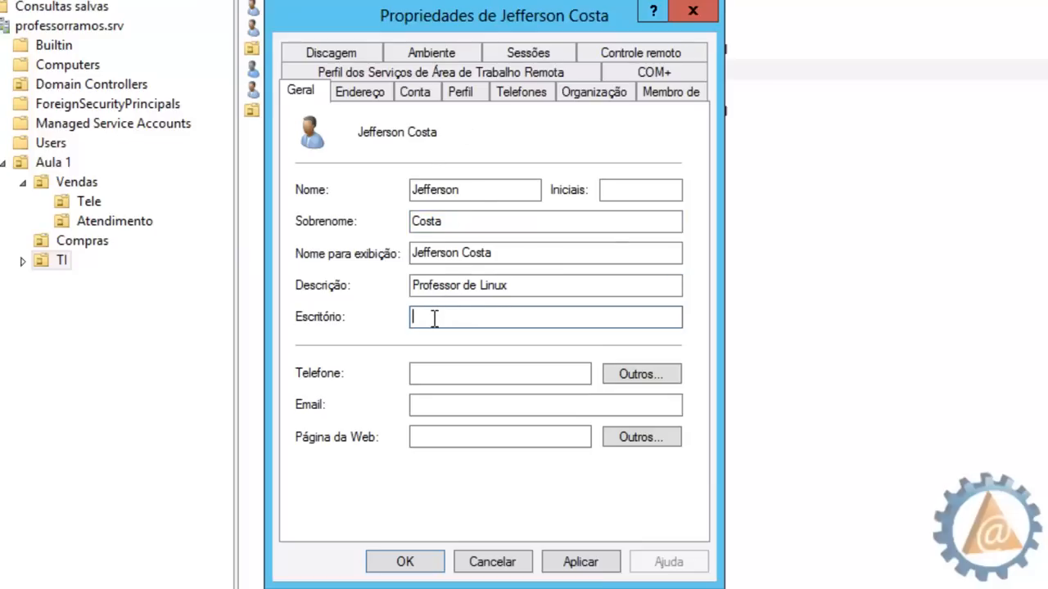
pyautogui.write('Setor de Segurança')
# Fill in the user's telephone number, e-mail address and web page
pyautogui.click(417, 379)
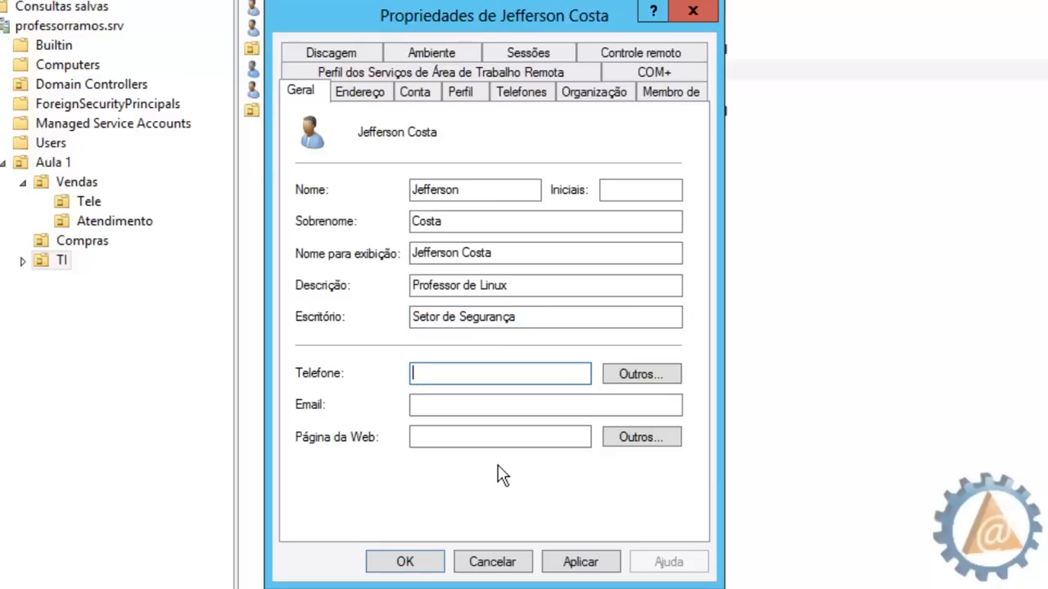
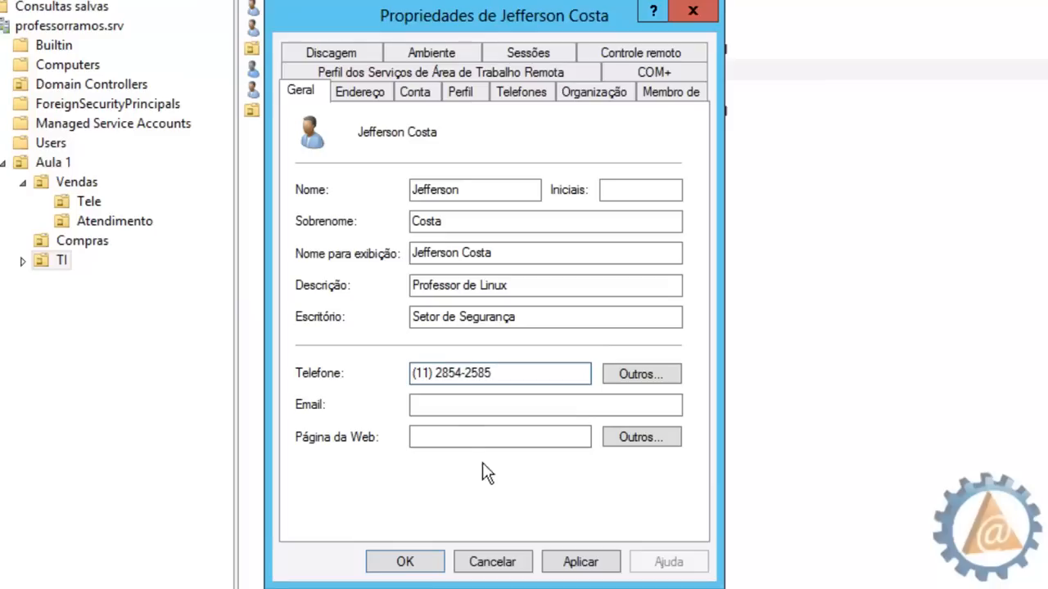
pyautogui.click(444, 404)
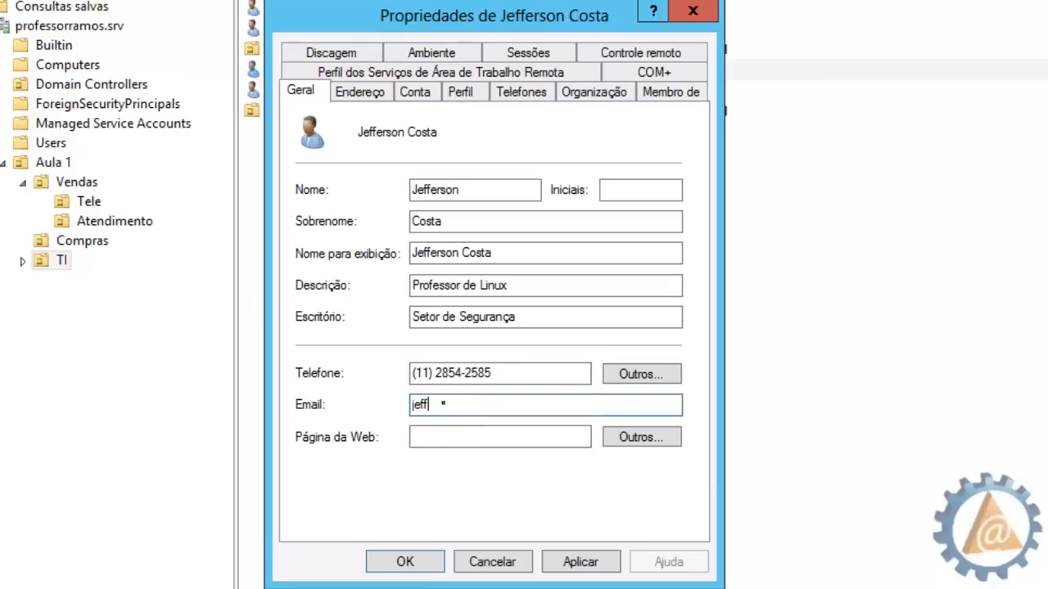
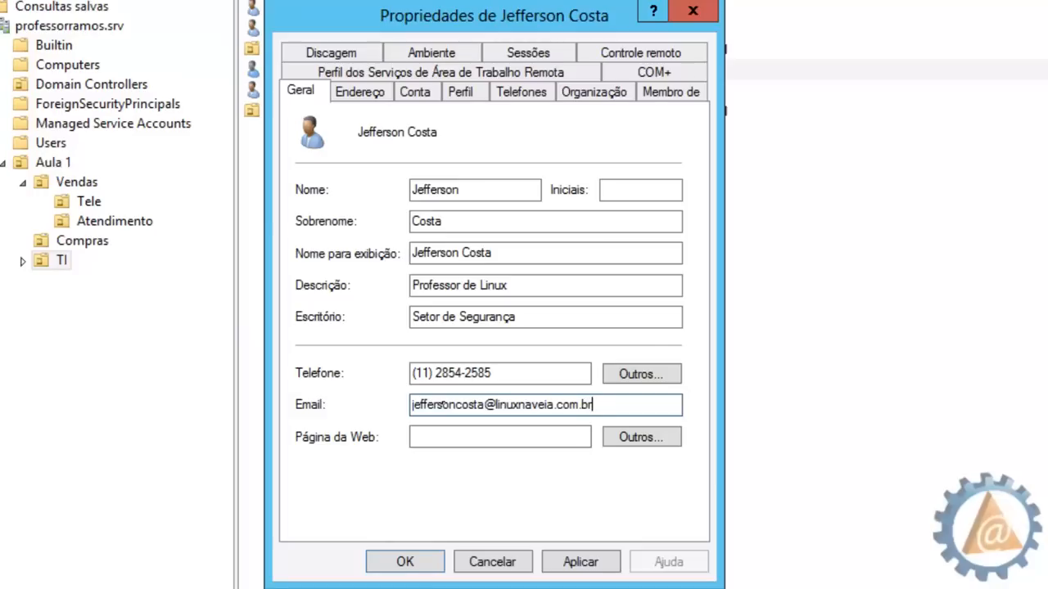
pyautogui.click(442, 436)
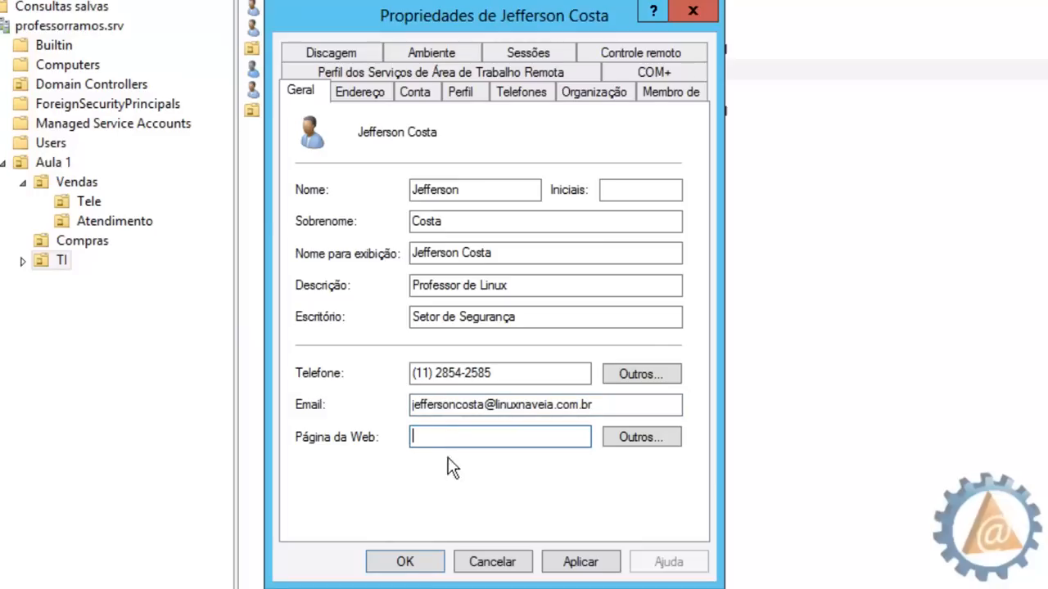
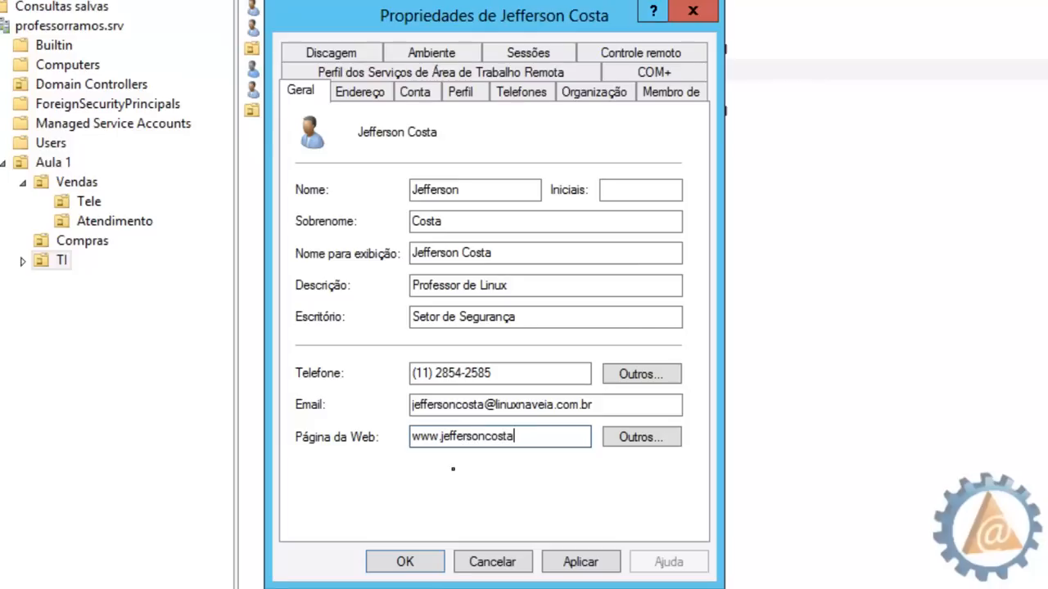
pyautogui.click(362, 91)
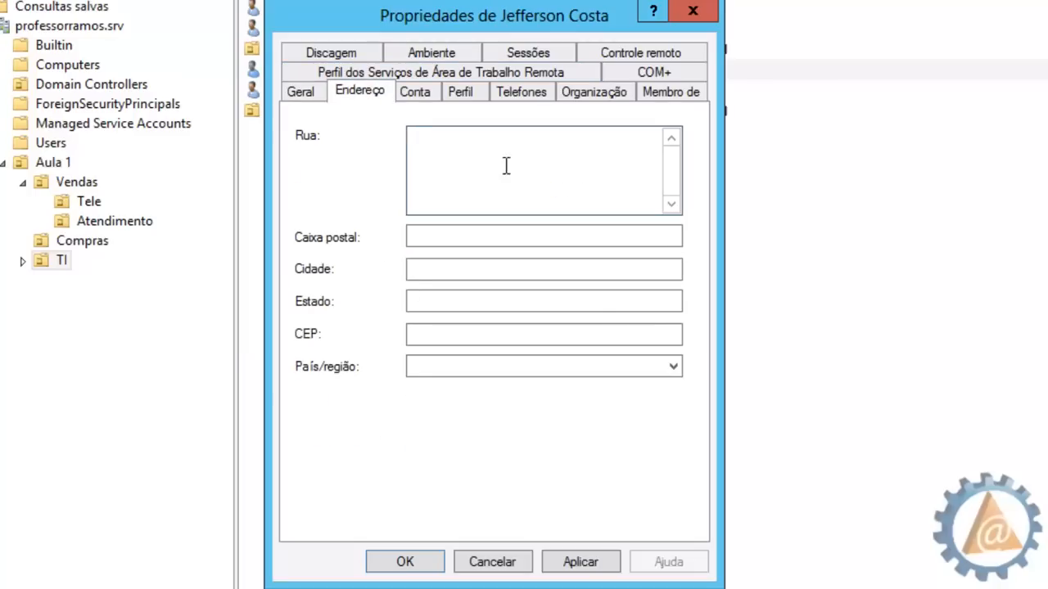
# Enter the street address, city São Paulo, state SP and postal code on Endereço
pyautogui.click(417, 237)
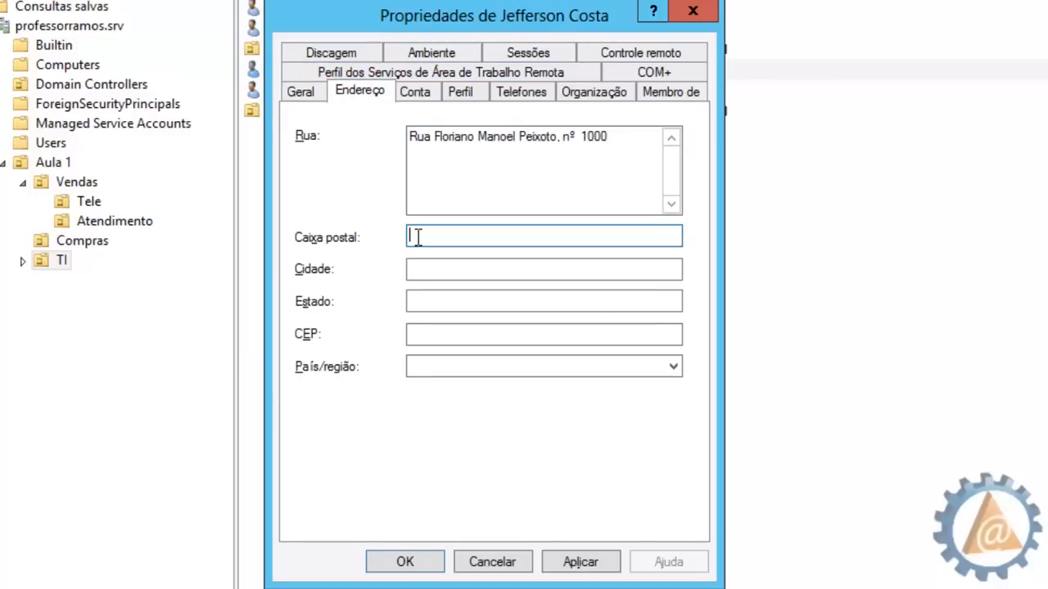
pyautogui.click(418, 267)
pyautogui.write('D')
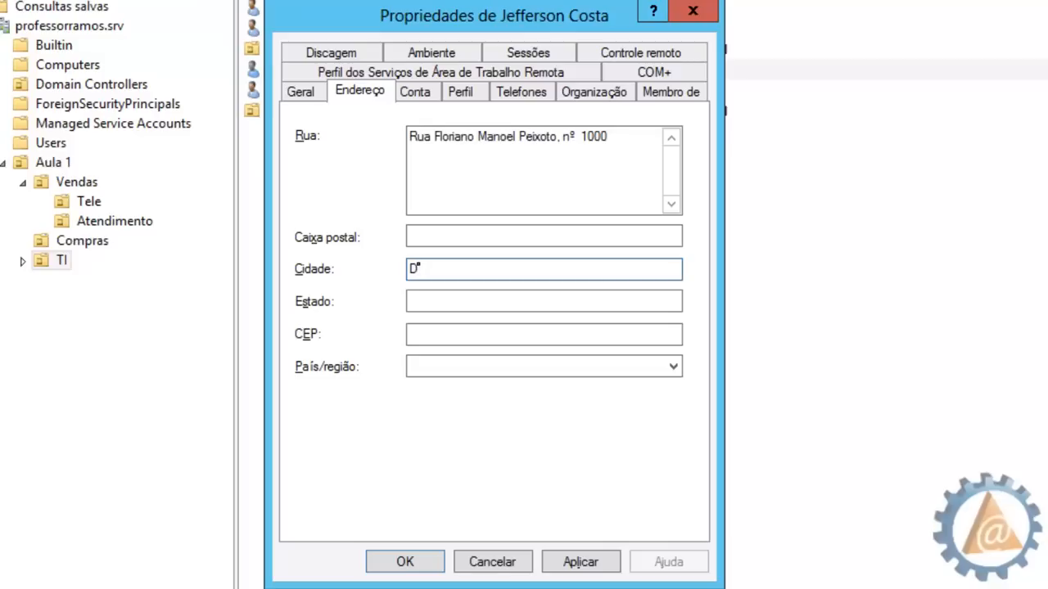
pyautogui.write('São Paulo')
pyautogui.click(420, 296)
pyautogui.write('SP')
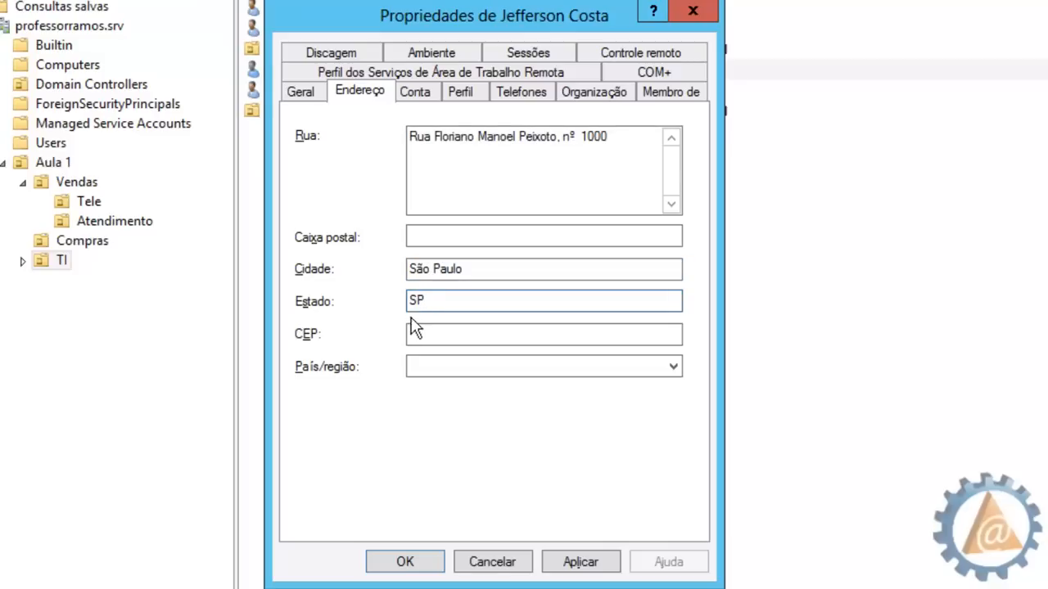
pyautogui.click(412, 334)
pyautogui.write('08')
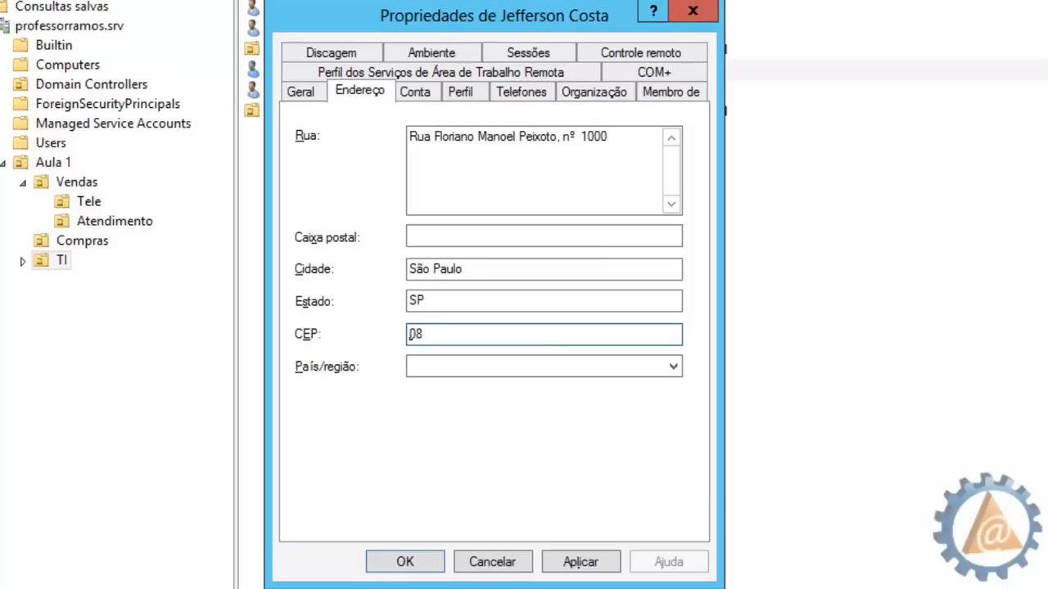
pyautogui.write('241250')
# Choose Brasil as the country/region
pyautogui.click(426, 366)
pyautogui.press('b')
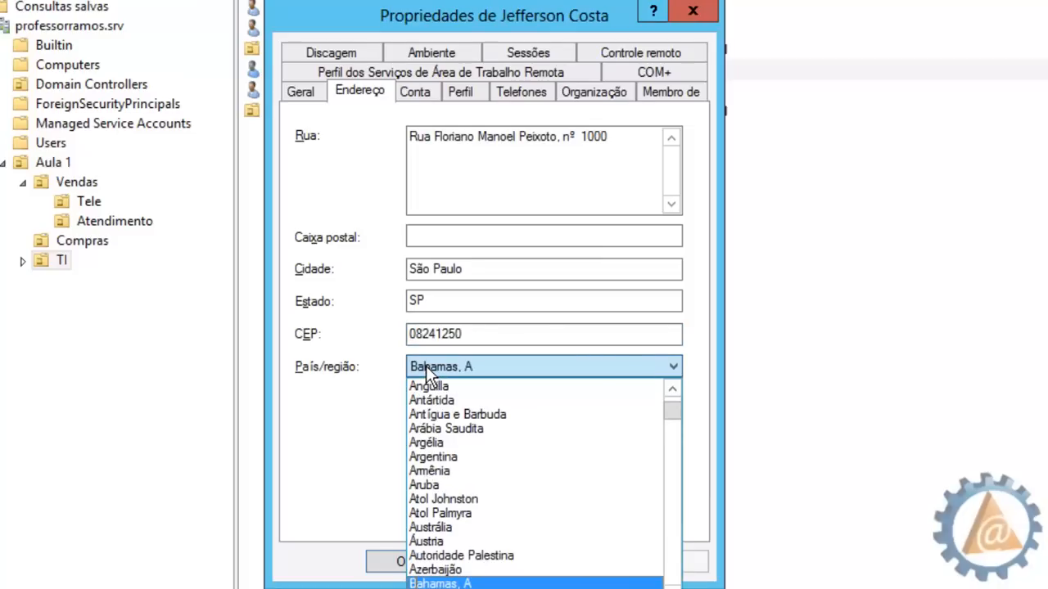
pyautogui.press('b')
pyautogui.press('b')
pyautogui.press('b')
pyautogui.press('b')
pyautogui.press('b')
pyautogui.press('b')
pyautogui.press('b')
pyautogui.press('b')
pyautogui.press('b')
pyautogui.press('b')
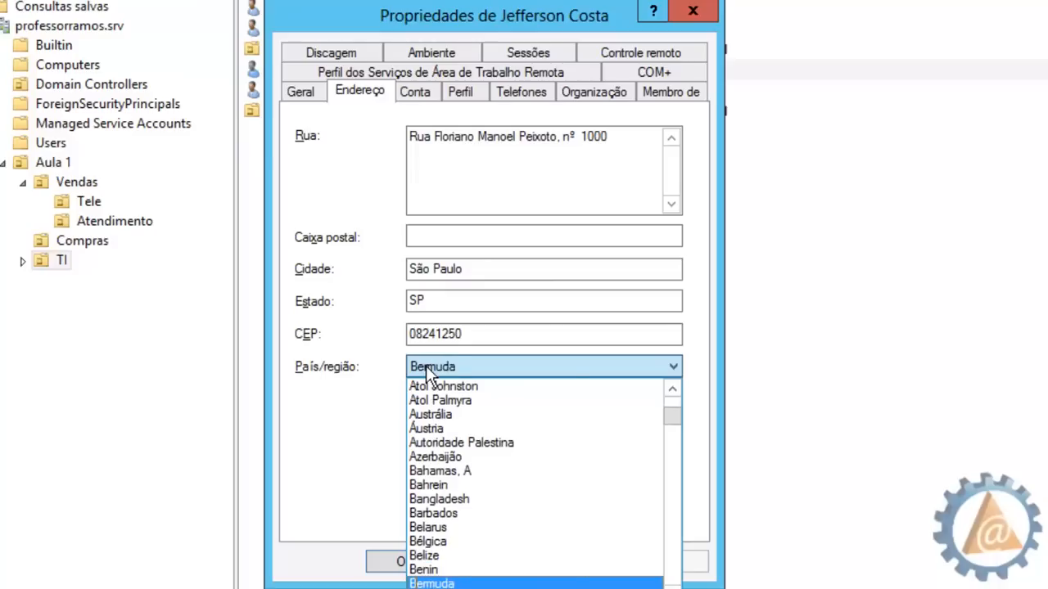
pyautogui.press('b')
pyautogui.press('b')
pyautogui.press('b')
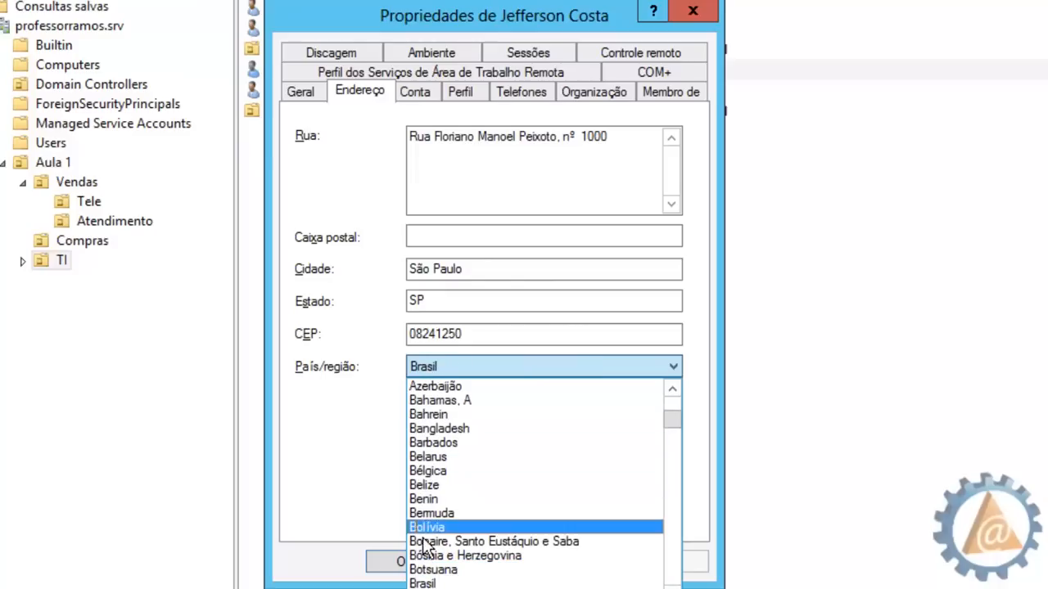
pyautogui.click(423, 583)
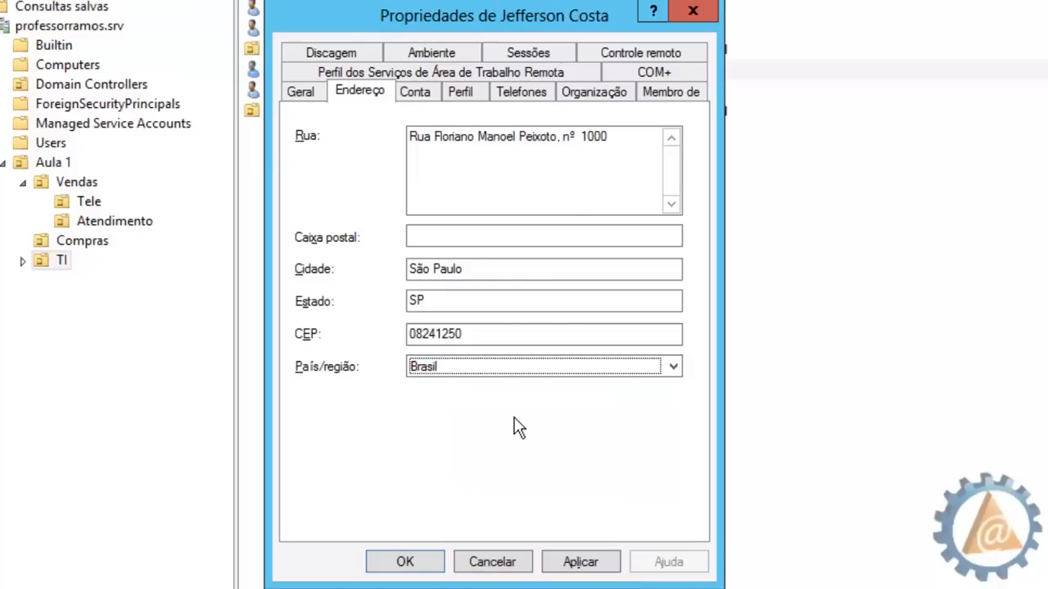
# Check the entered details by switching back and forth between the Geral and Endereço tabs
pyautogui.click(301, 97)
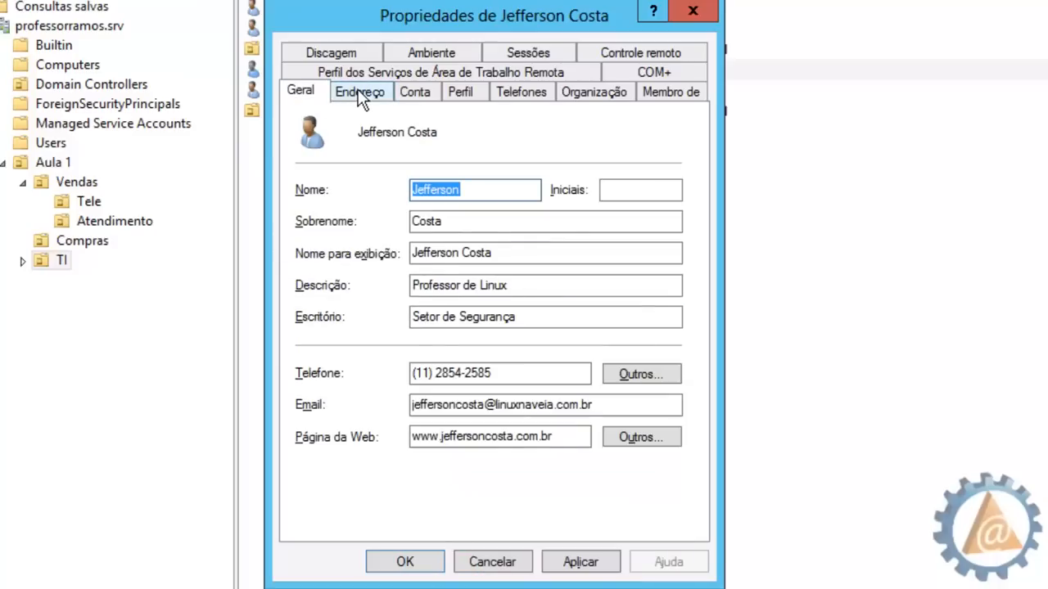
pyautogui.click(358, 93)
pyautogui.click(299, 93)
pyautogui.click(356, 94)
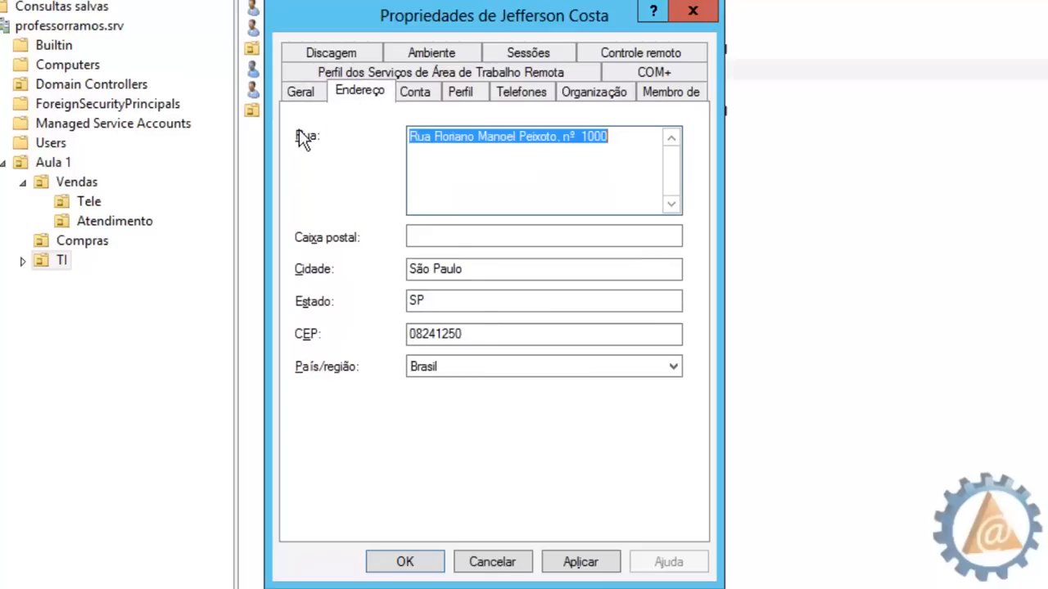
pyautogui.click(300, 94)
pyautogui.click(343, 94)
pyautogui.click(301, 93)
pyautogui.click(353, 92)
pyautogui.click(311, 92)
pyautogui.click(362, 93)
# View the Conta tab, then show the Perfil profile settings
pyautogui.click(413, 91)
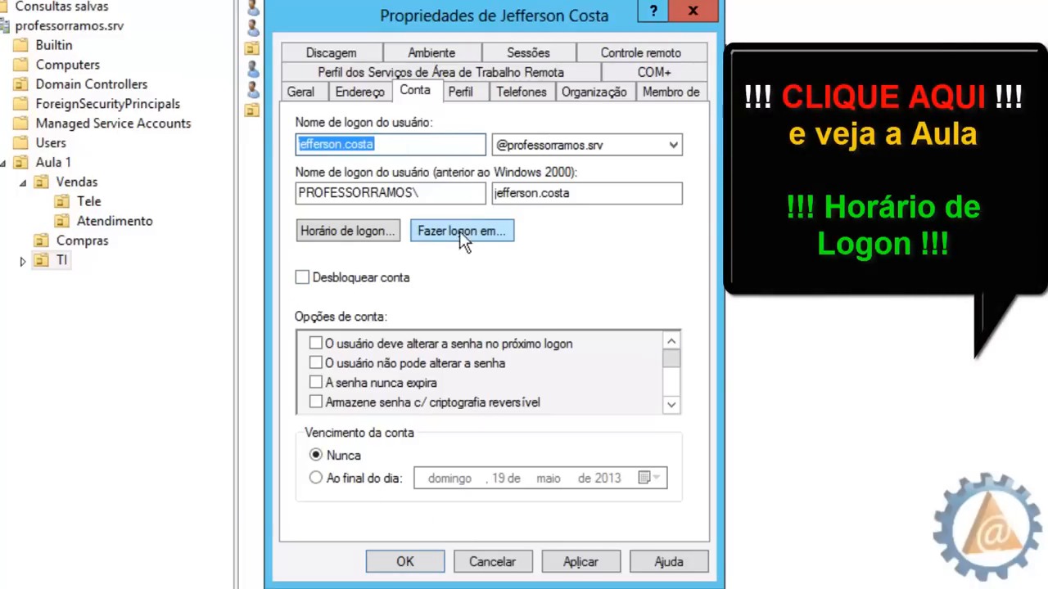
pyautogui.moveTo(675, 353)
pyautogui.mouseDown()
pyautogui.moveTo(675, 390)
pyautogui.moveTo(673, 353)
pyautogui.mouseUp()
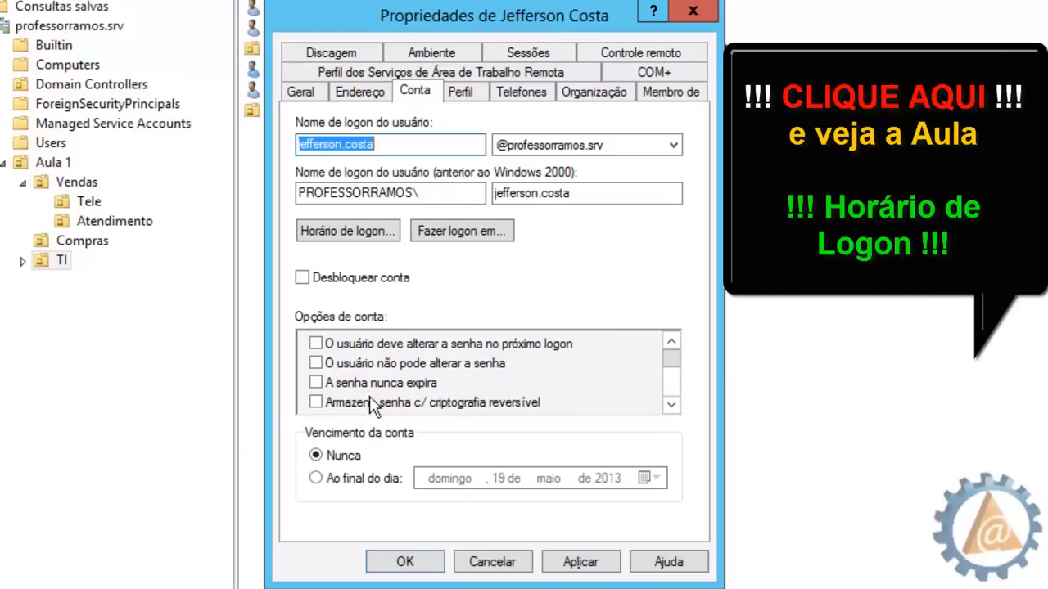
pyautogui.click(463, 92)
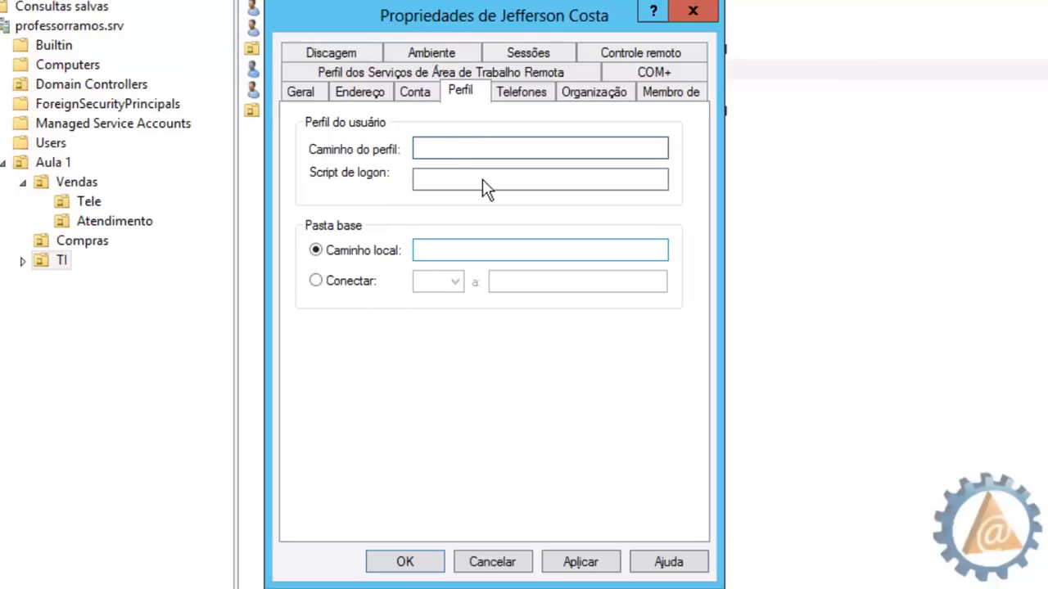
# Enter the user's home, mobile and fax numbers on the Telefones tab
pyautogui.click(529, 94)
pyautogui.click(393, 162)
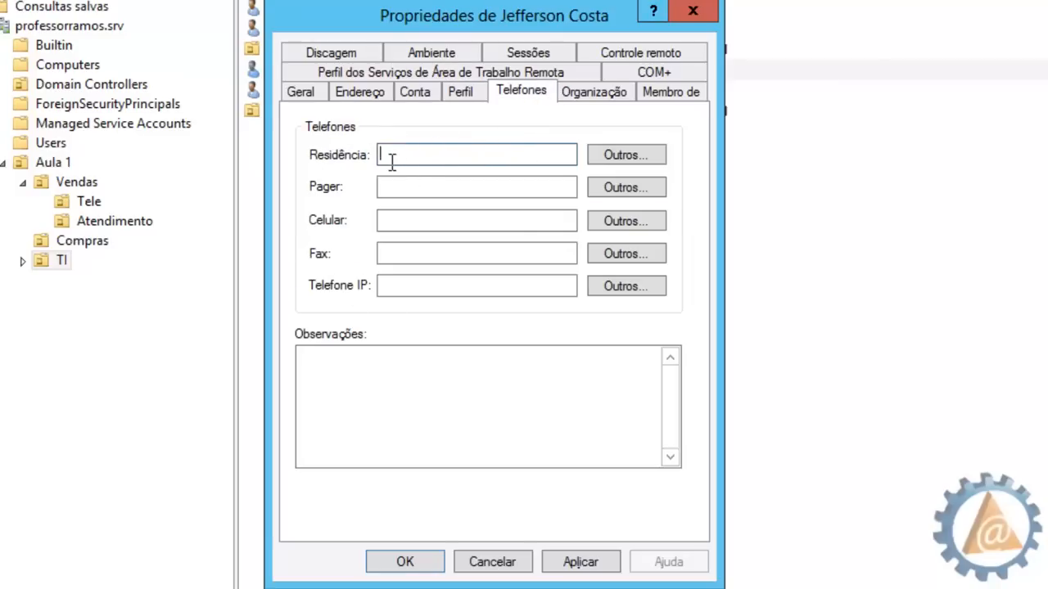
pyautogui.write('28854645')
pyautogui.click(392, 186)
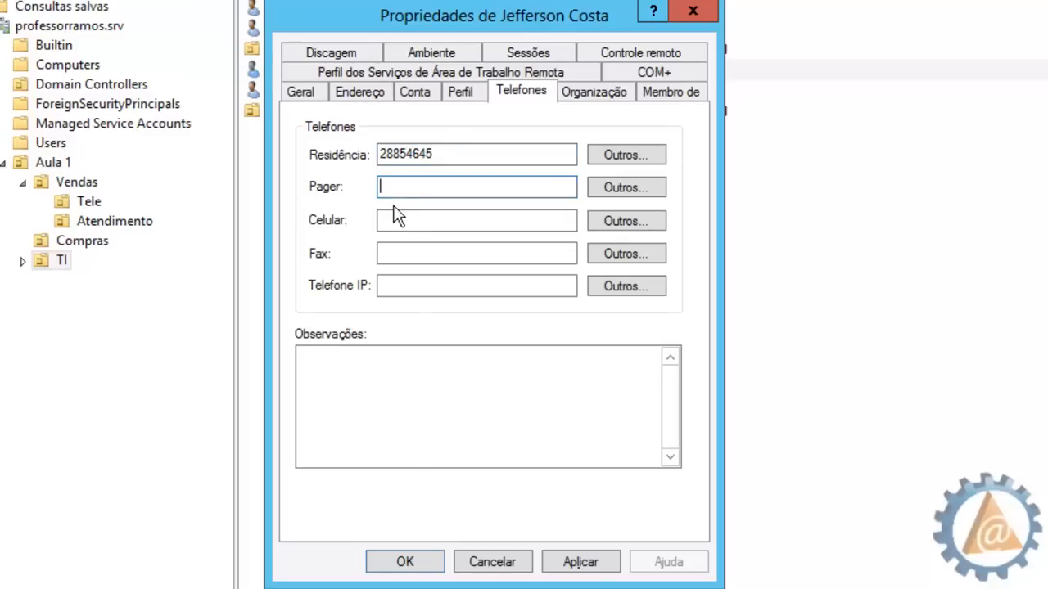
pyautogui.click(390, 218)
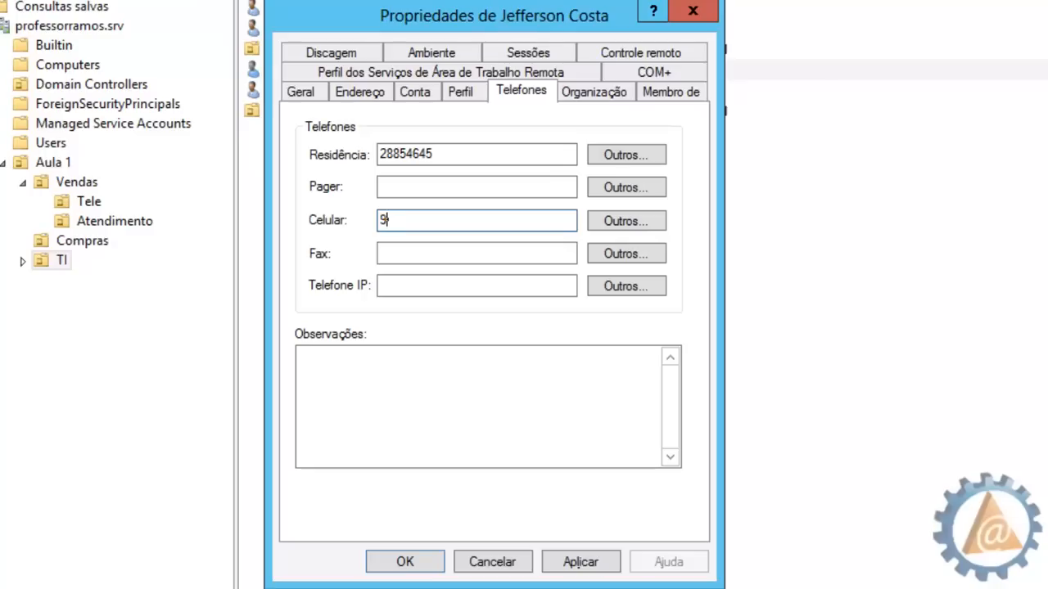
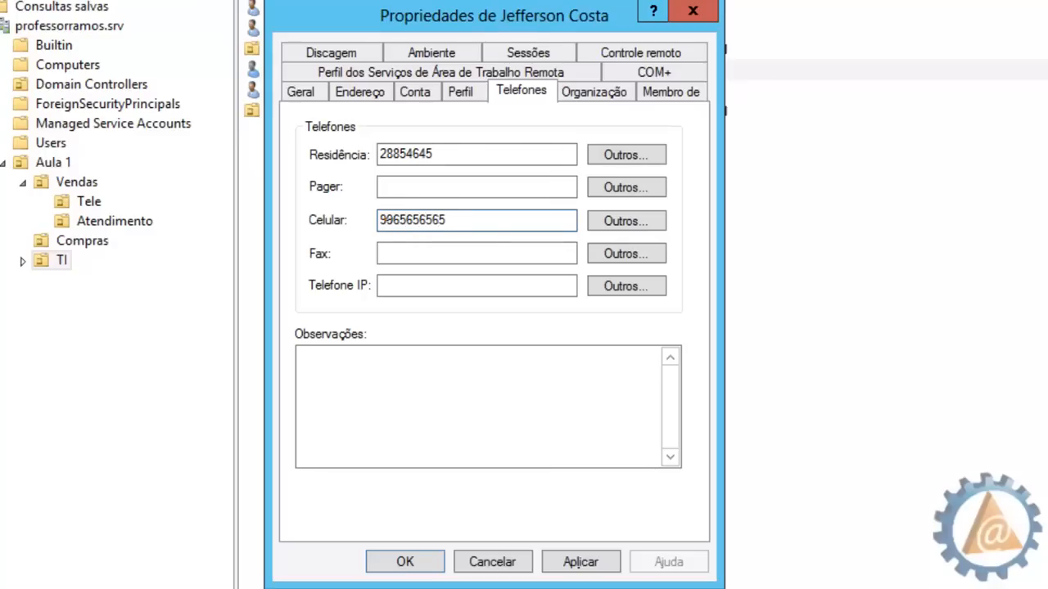
pyautogui.click(402, 256)
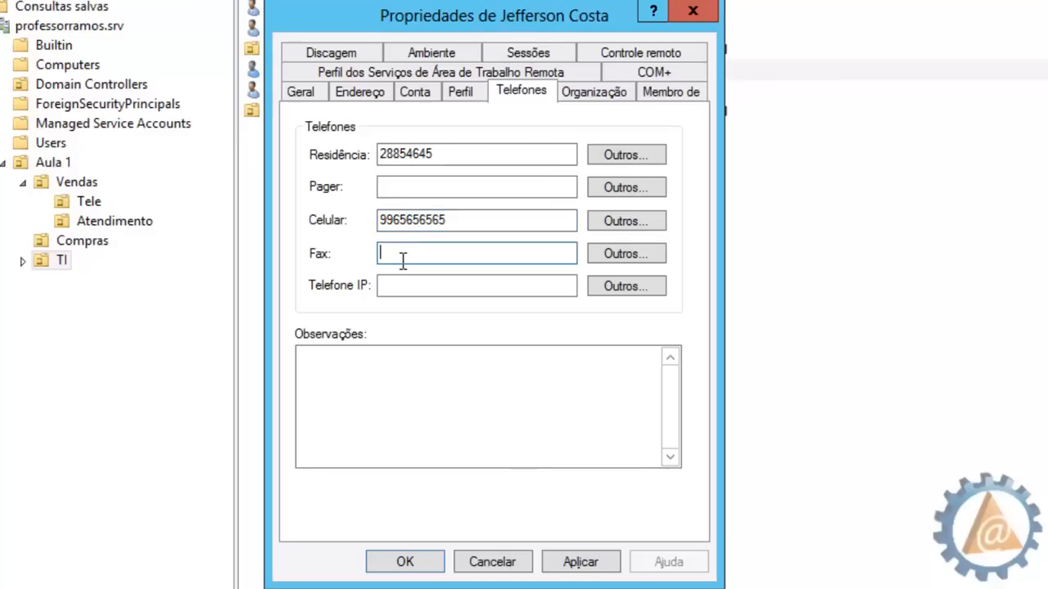
pyautogui.click(401, 285)
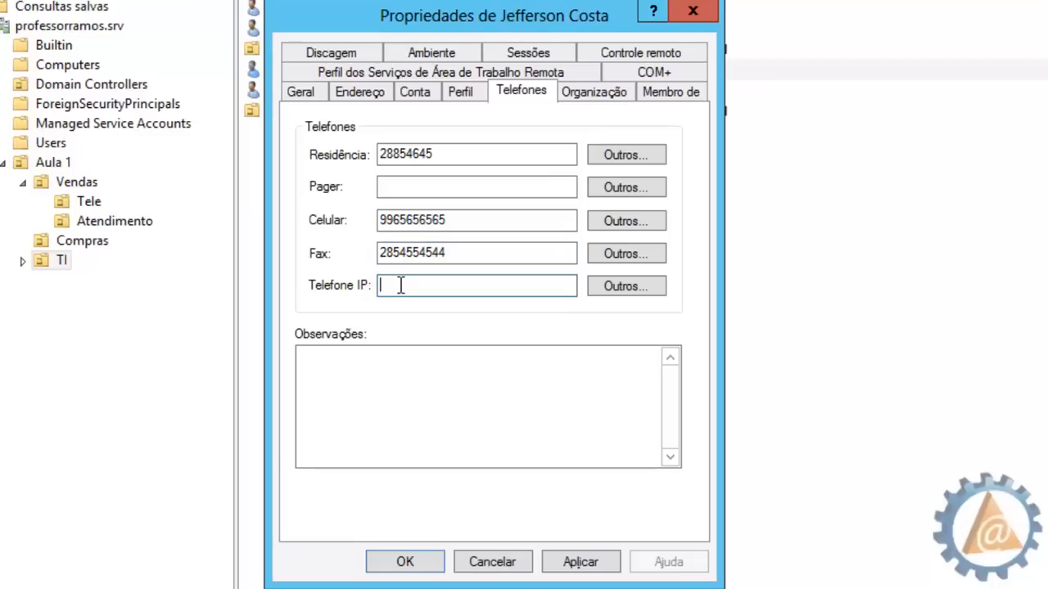
pyautogui.click(400, 389)
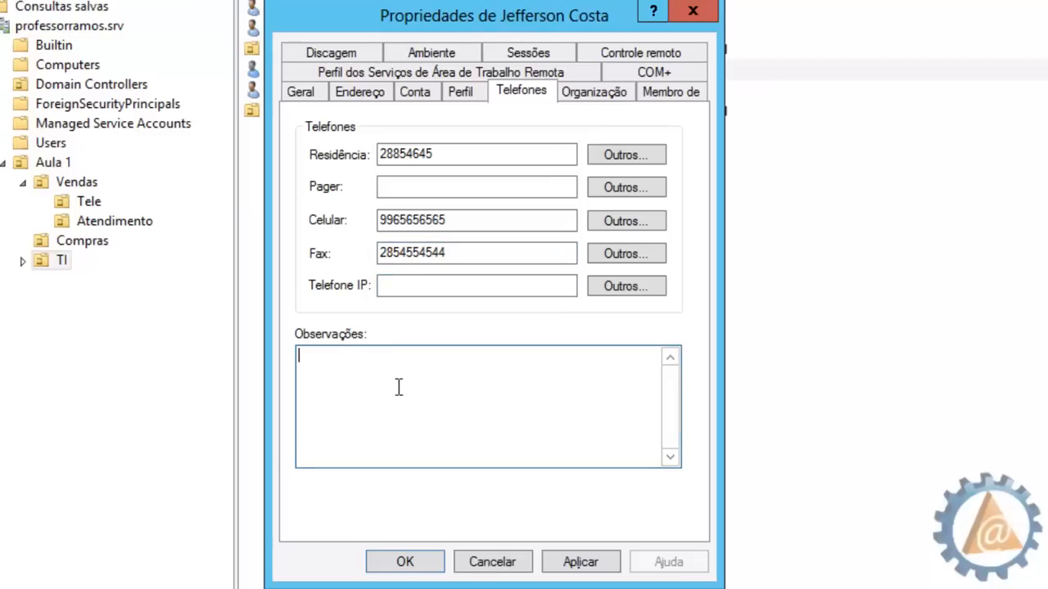
pyautogui.click(605, 92)
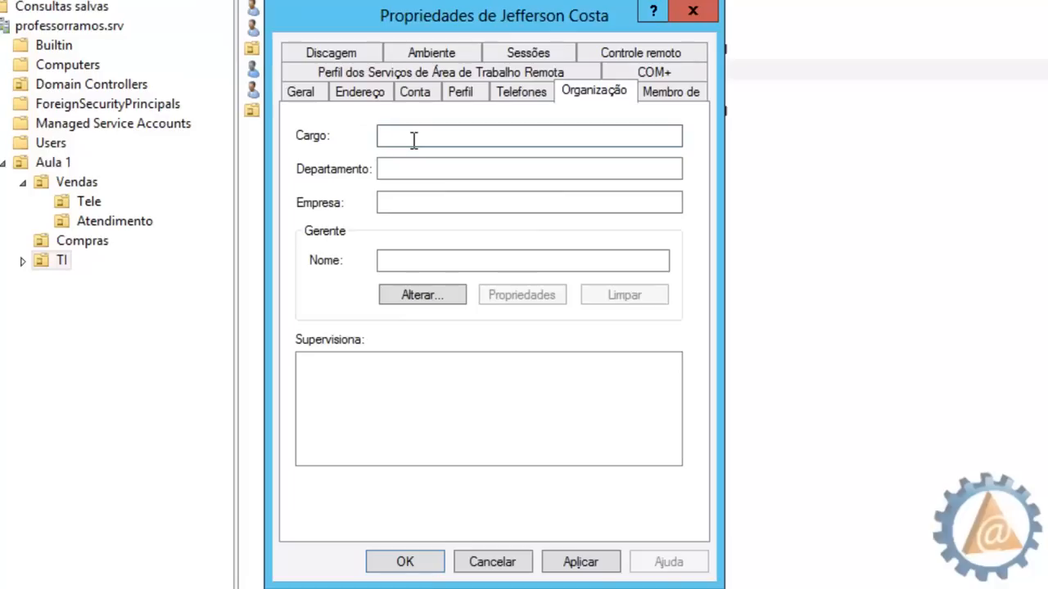
# Set job title Coordenador Geral de TI, department TI and company SUPER ESCOLA VIRTUAL
pyautogui.write('Coordenador Geral de TI')
pyautogui.click(396, 166)
pyautogui.write('TI')
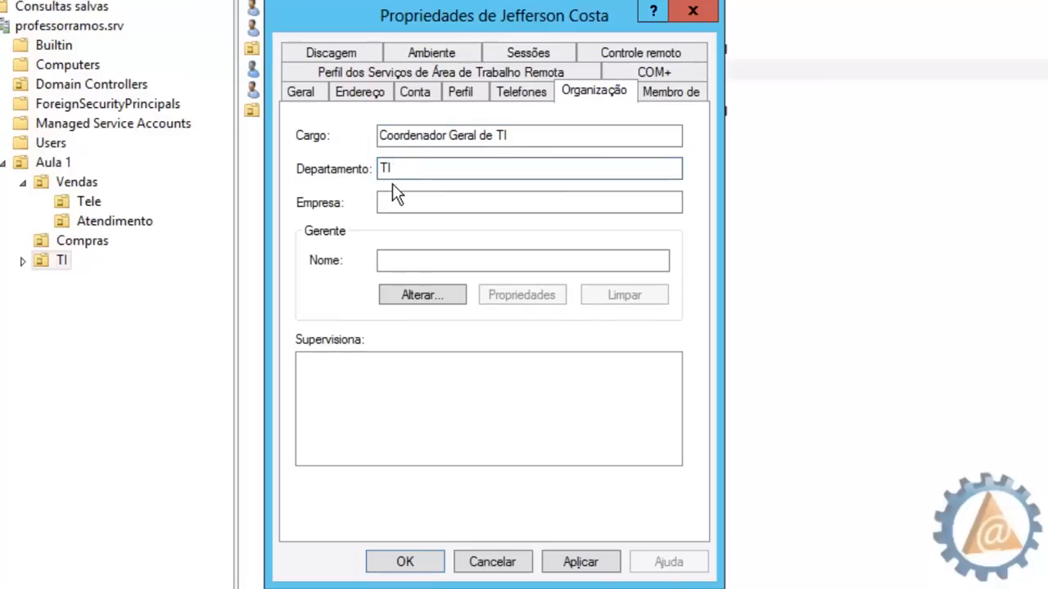
pyautogui.click(391, 202)
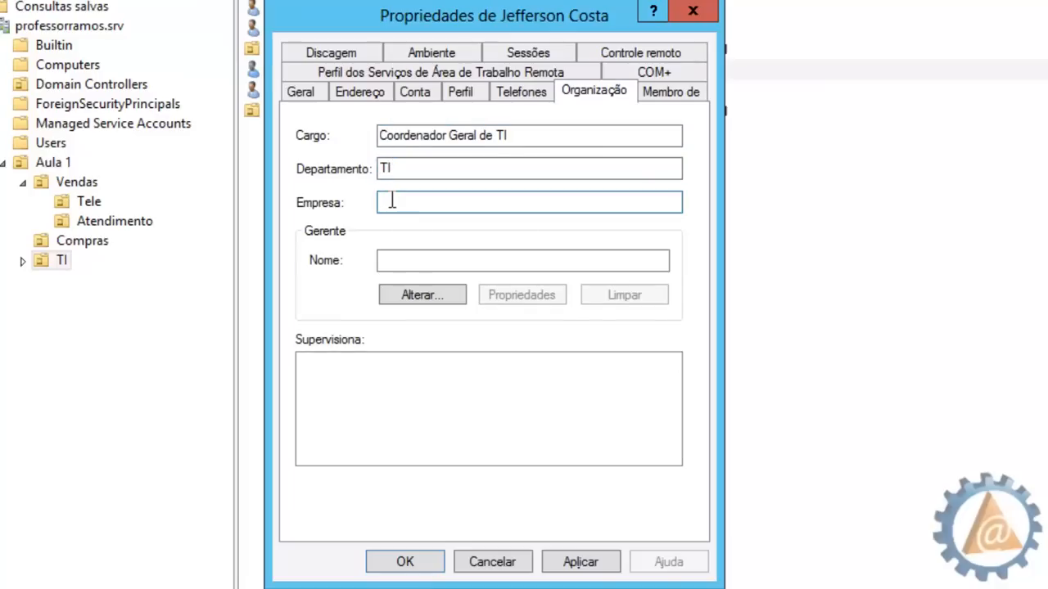
pyautogui.write('SUPER ESCOLA VIRTUAL')
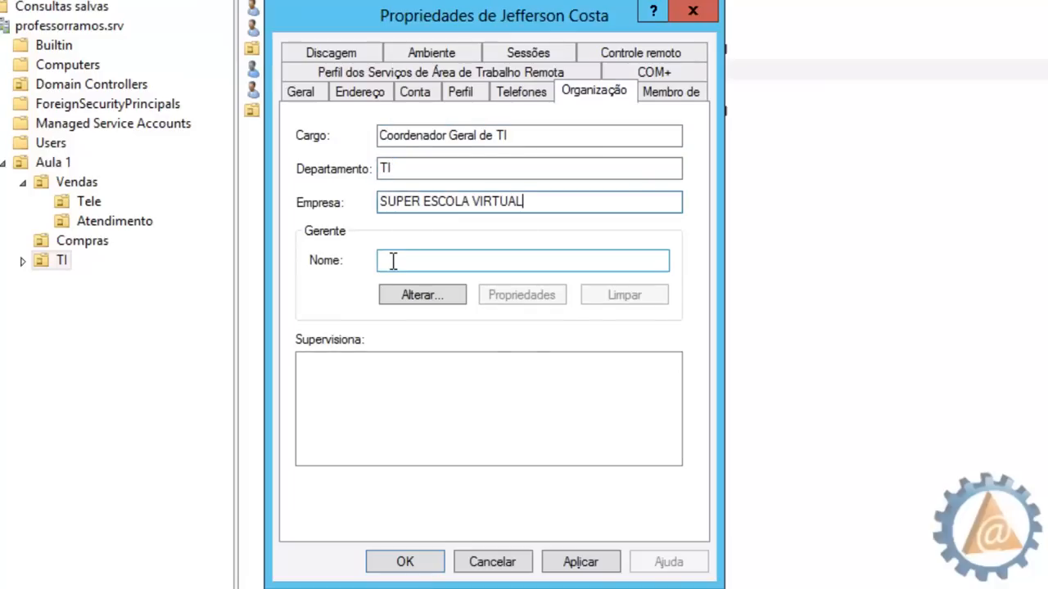
pyautogui.click(393, 262)
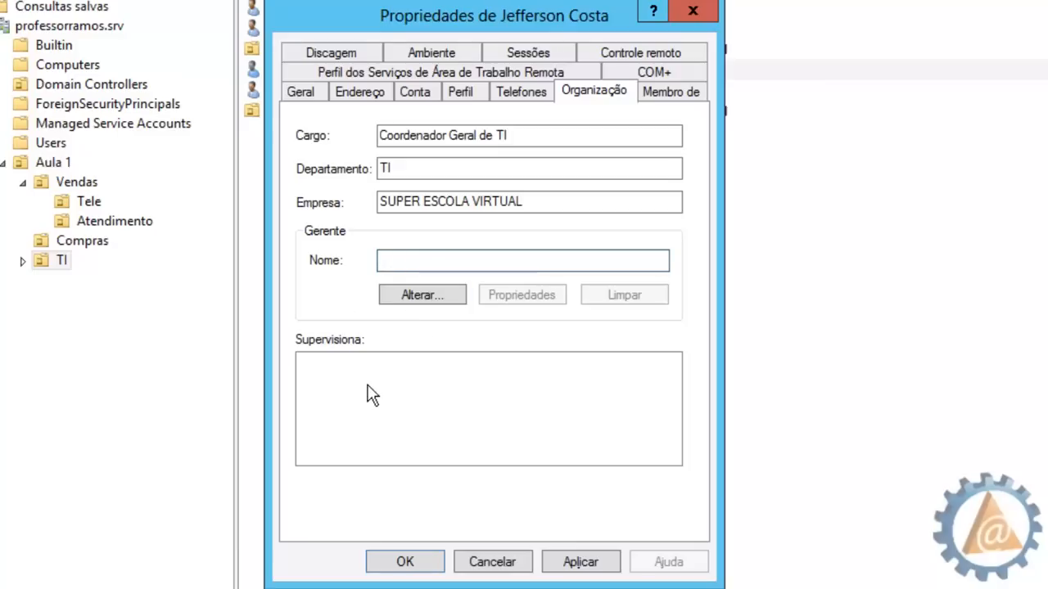
pyautogui.click(682, 90)
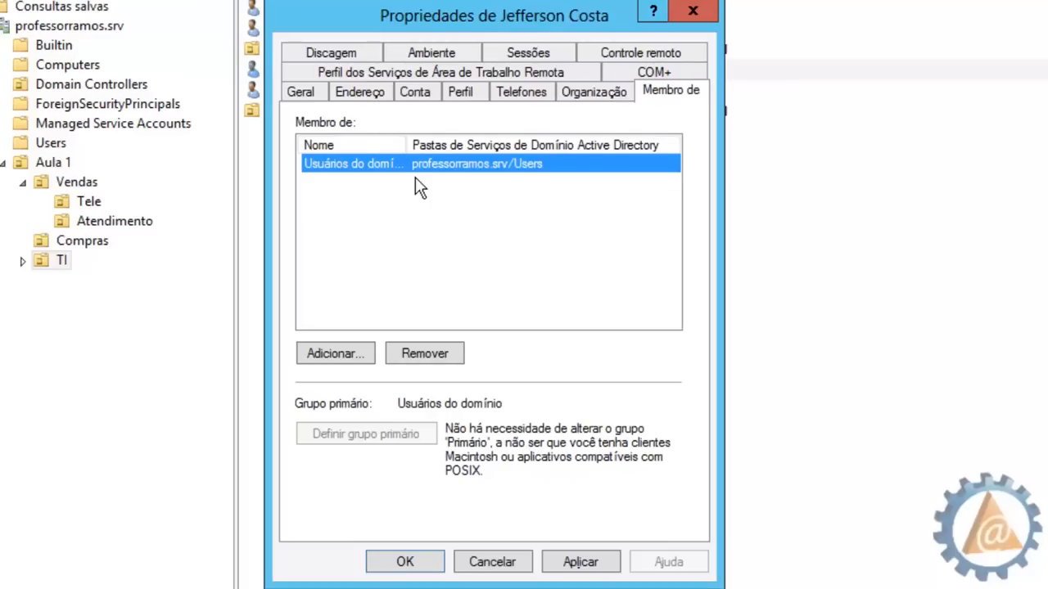
# Look over the Membro de, COM+, RDS profile, Discagem, Ambiente, Sessões and Controle remoto tabs, then save with OK
pyautogui.doubleClick(404, 145)
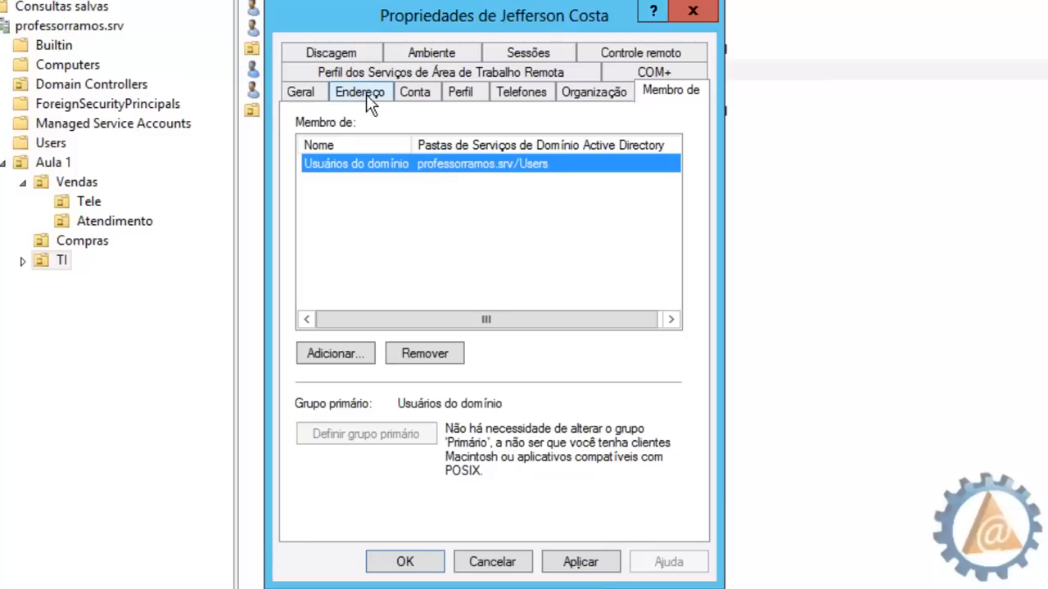
pyautogui.click(640, 70)
pyautogui.click(525, 90)
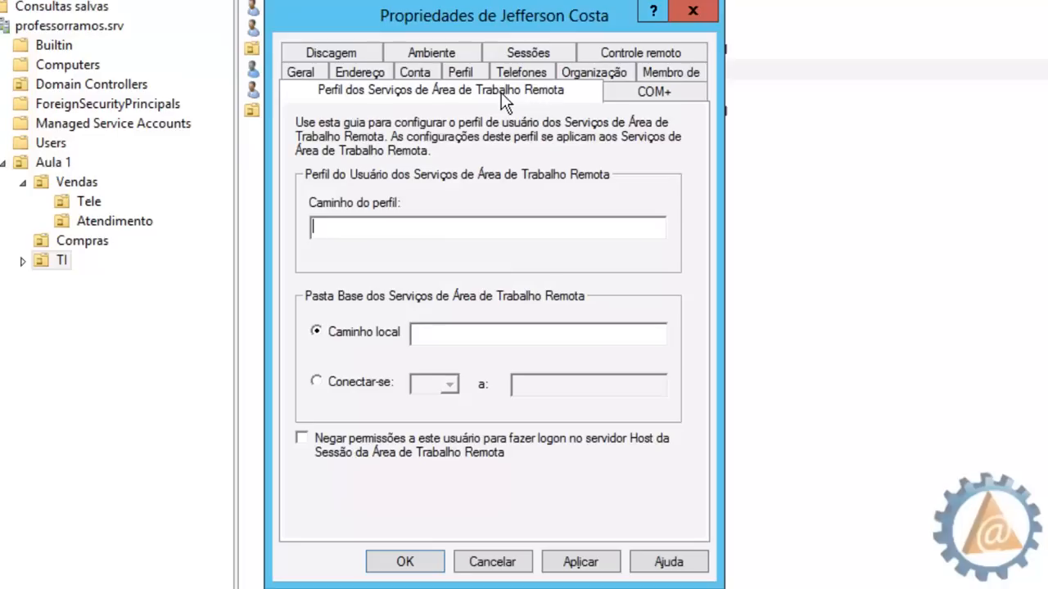
pyautogui.click(343, 52)
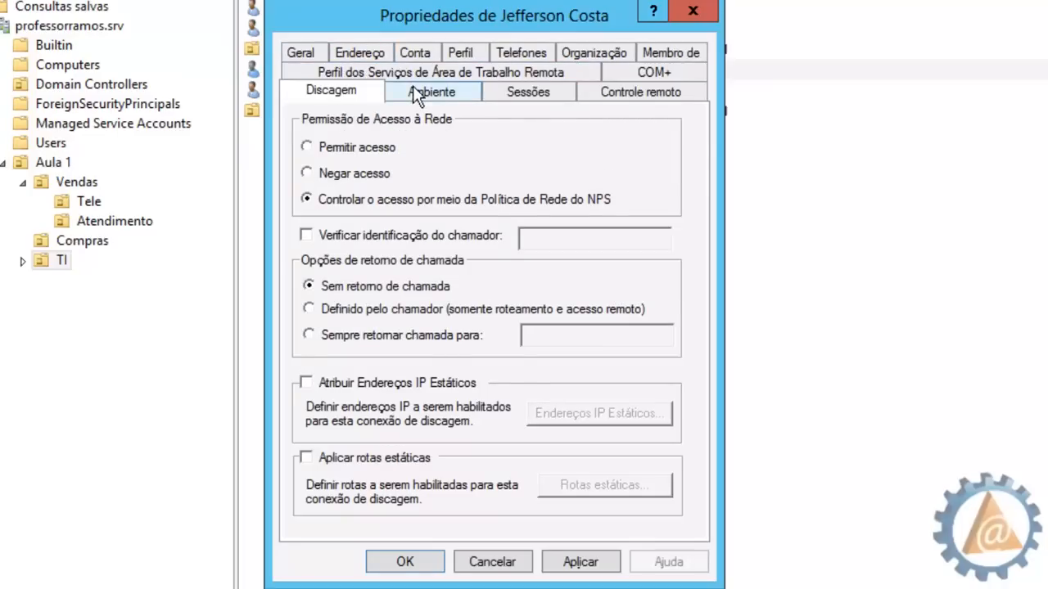
pyautogui.click(415, 89)
pyautogui.click(519, 91)
pyautogui.click(623, 96)
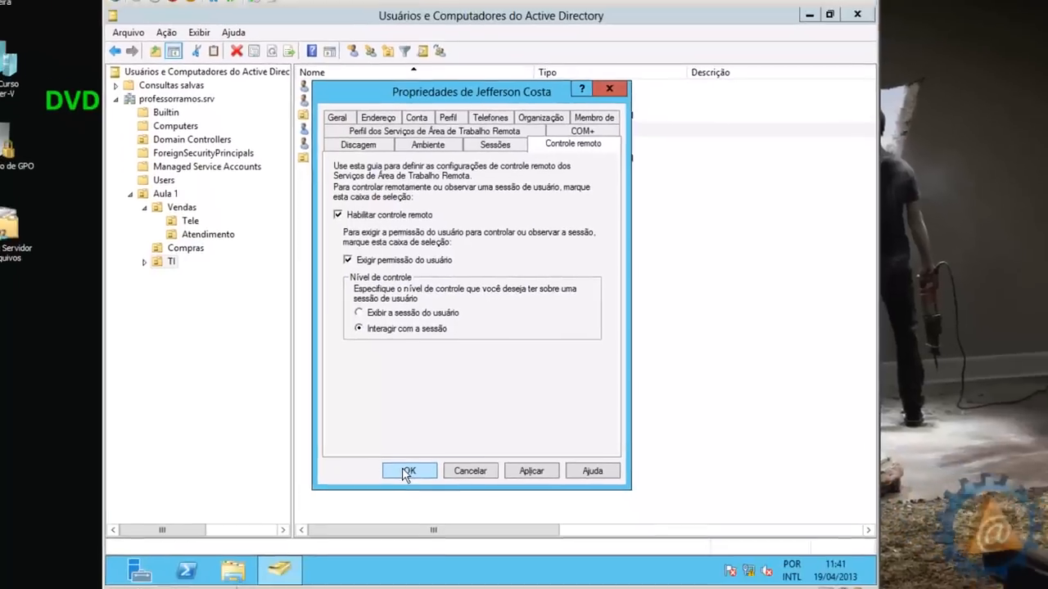
pyautogui.click(383, 562)
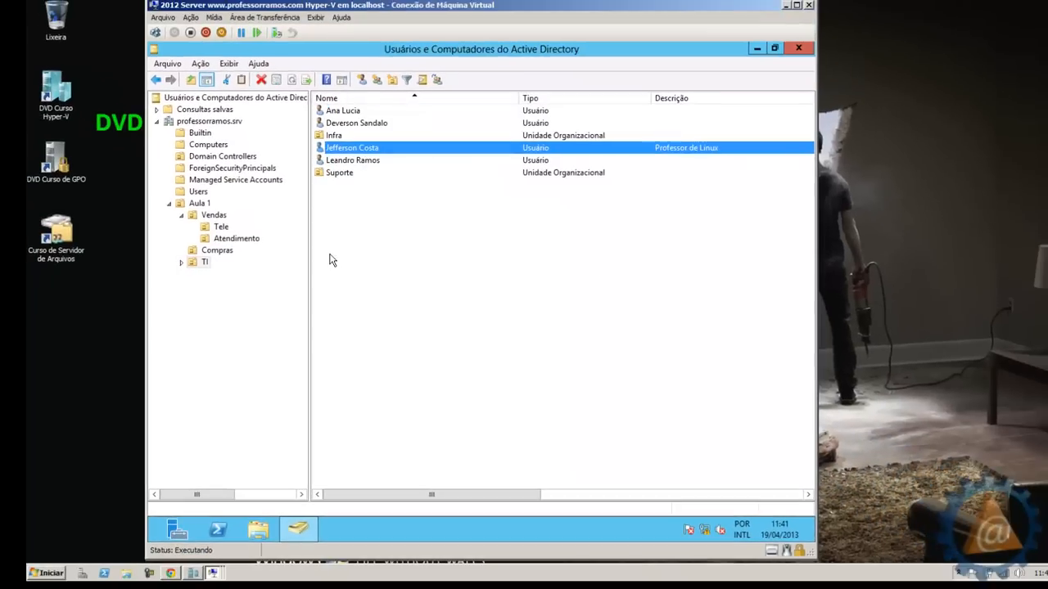
pyautogui.doubleClick(352, 150)
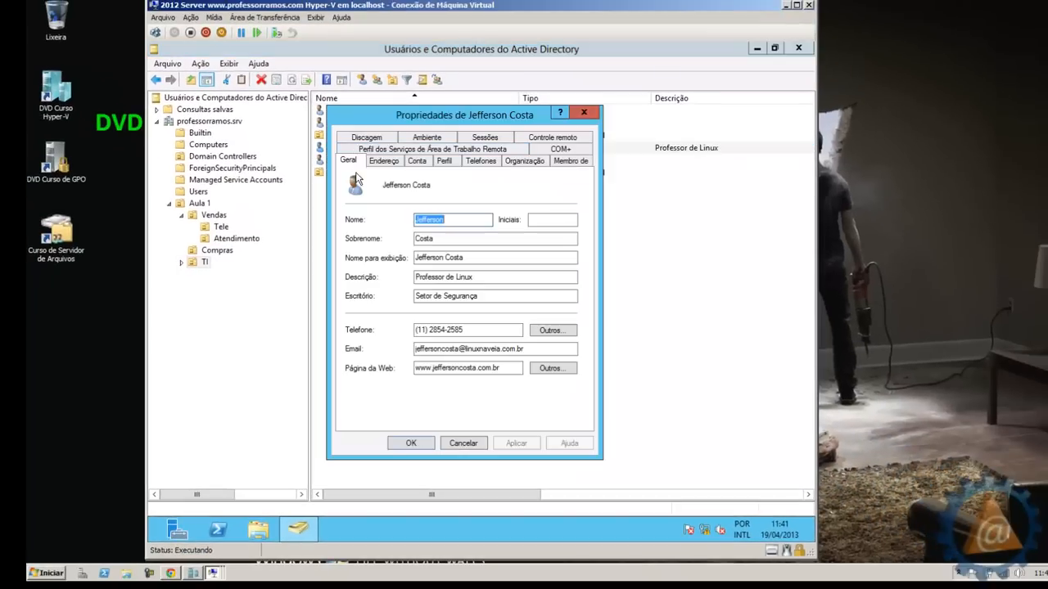
pyautogui.click(381, 162)
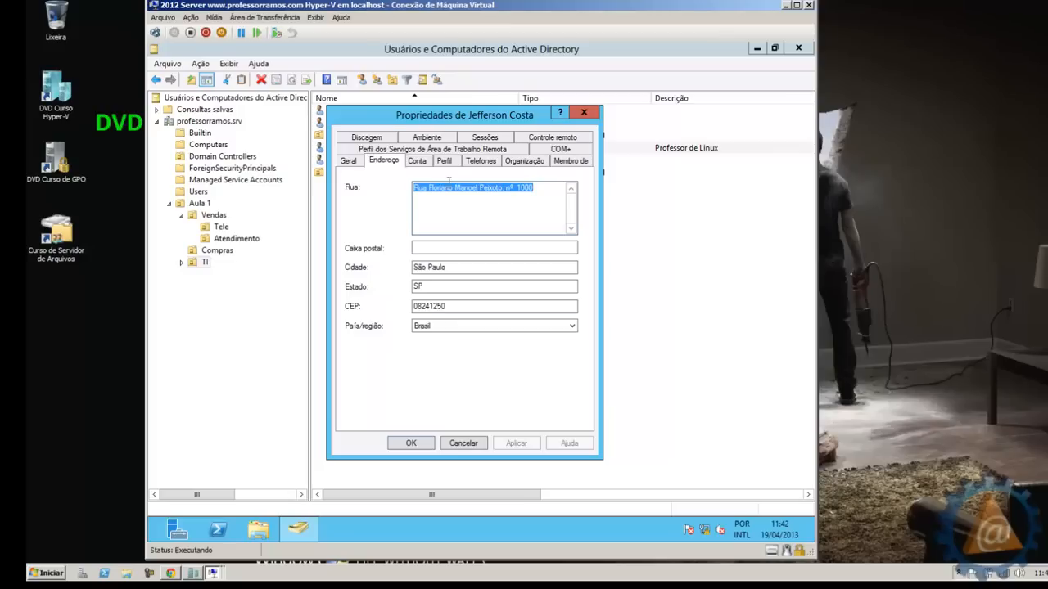
pyautogui.click(419, 163)
pyautogui.click(445, 163)
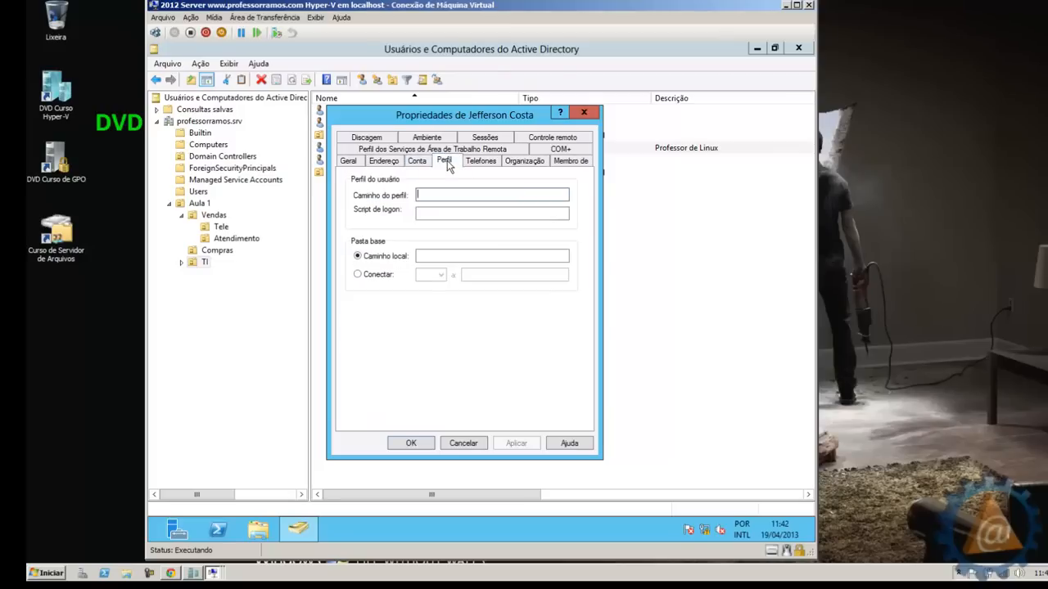
pyautogui.click(489, 162)
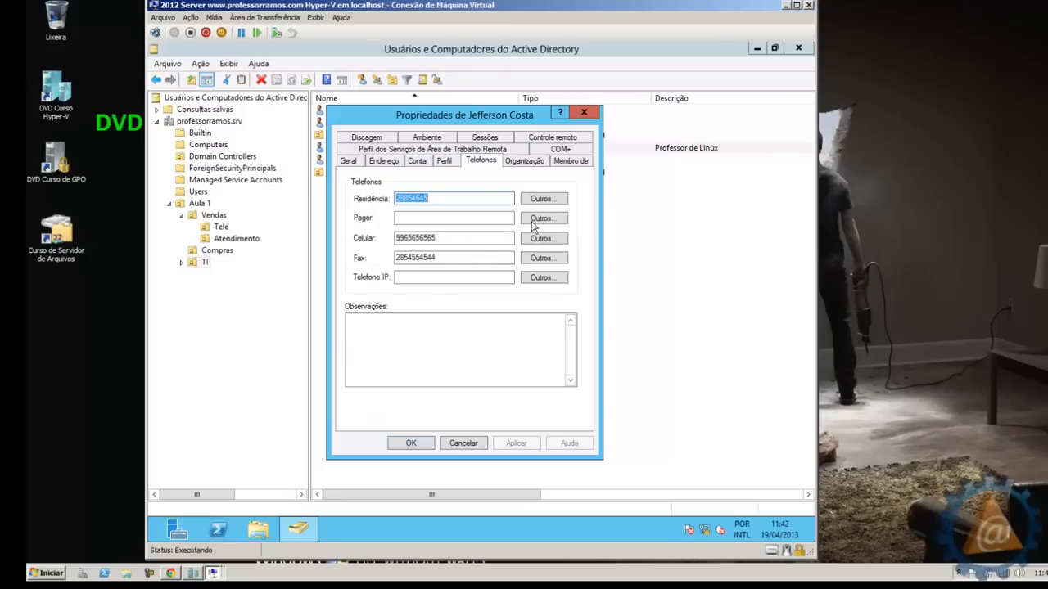
pyautogui.click(525, 161)
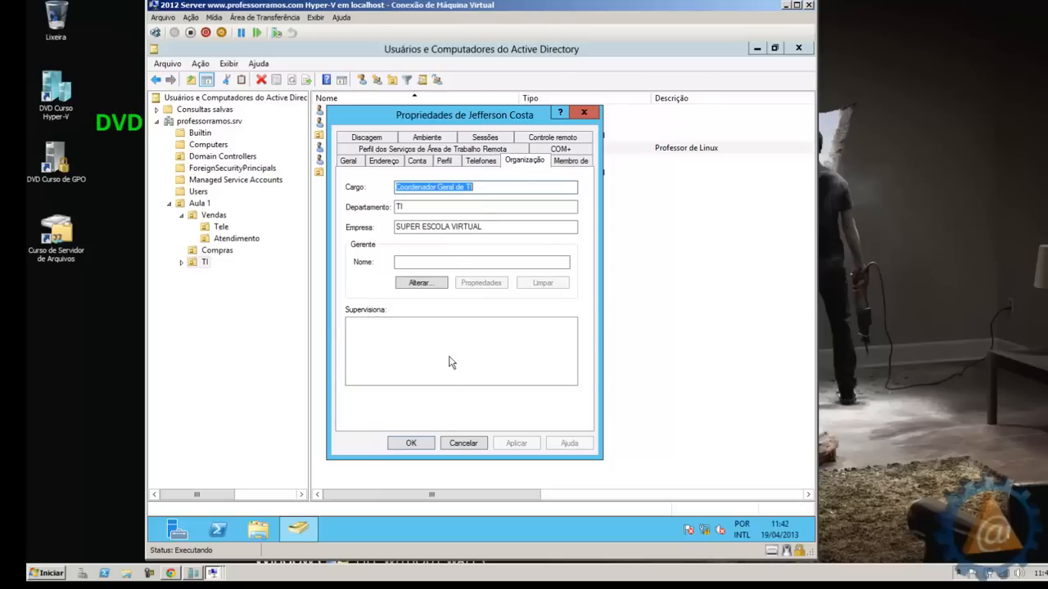
pyautogui.click(411, 442)
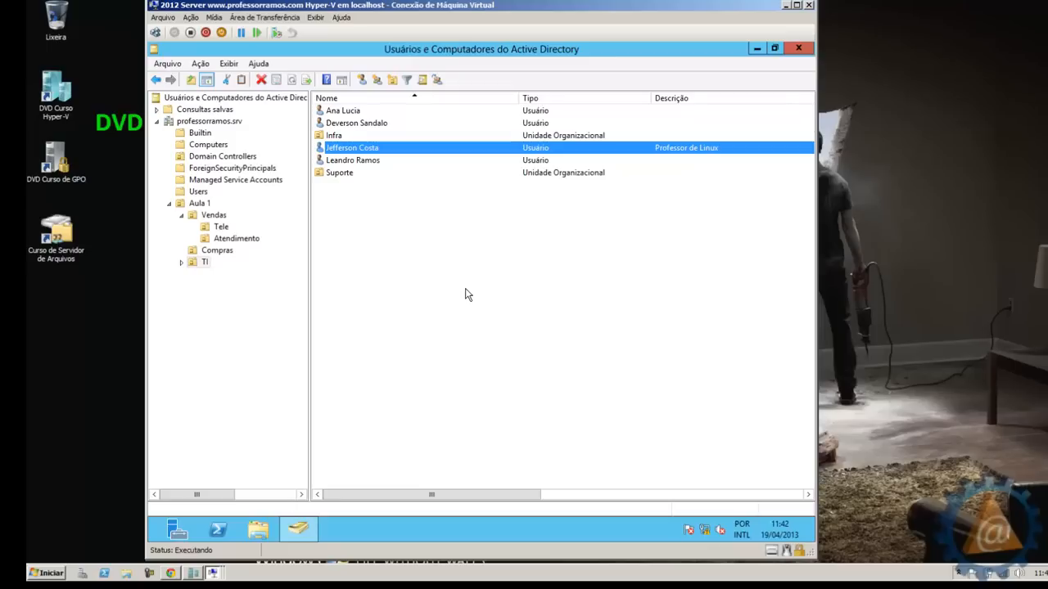
# Bring the Chrome window with the professorramos.com home page to the front
pyautogui.click(352, 204)
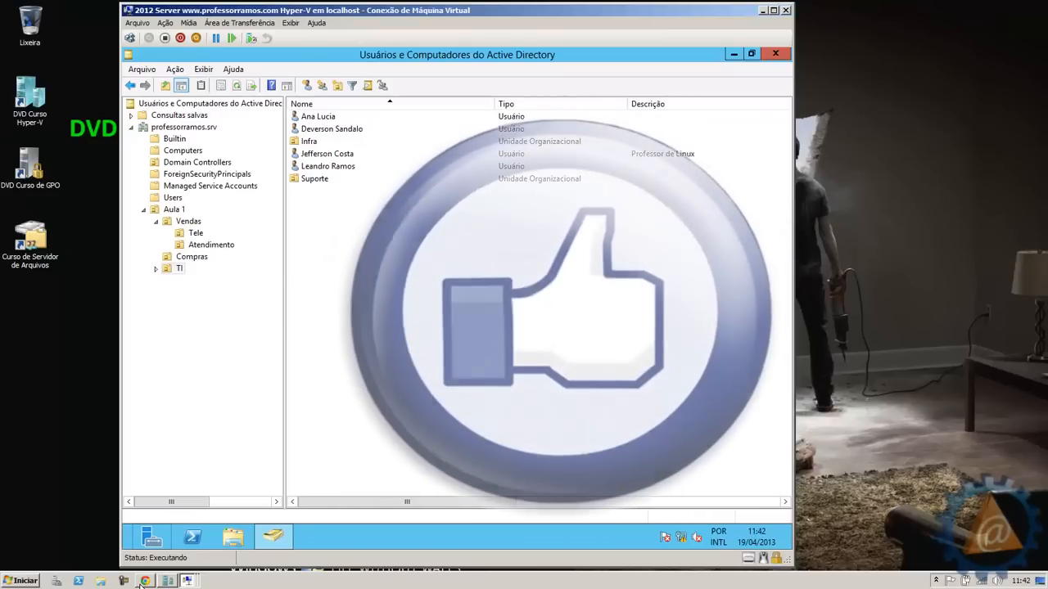
pyautogui.moveTo(145, 581)
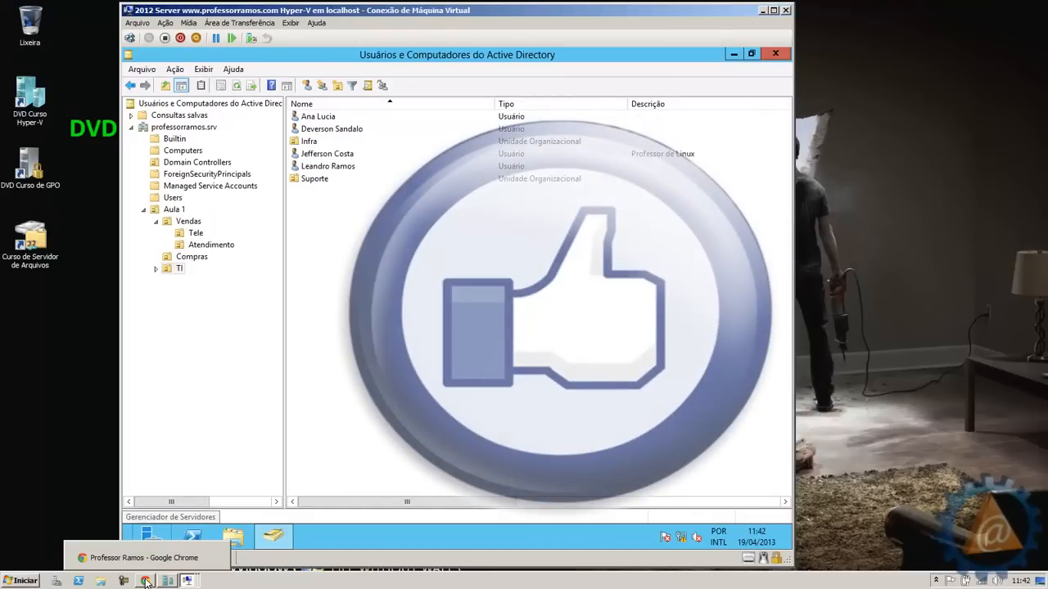
pyautogui.click(145, 581)
pyautogui.moveTo(354, 109)
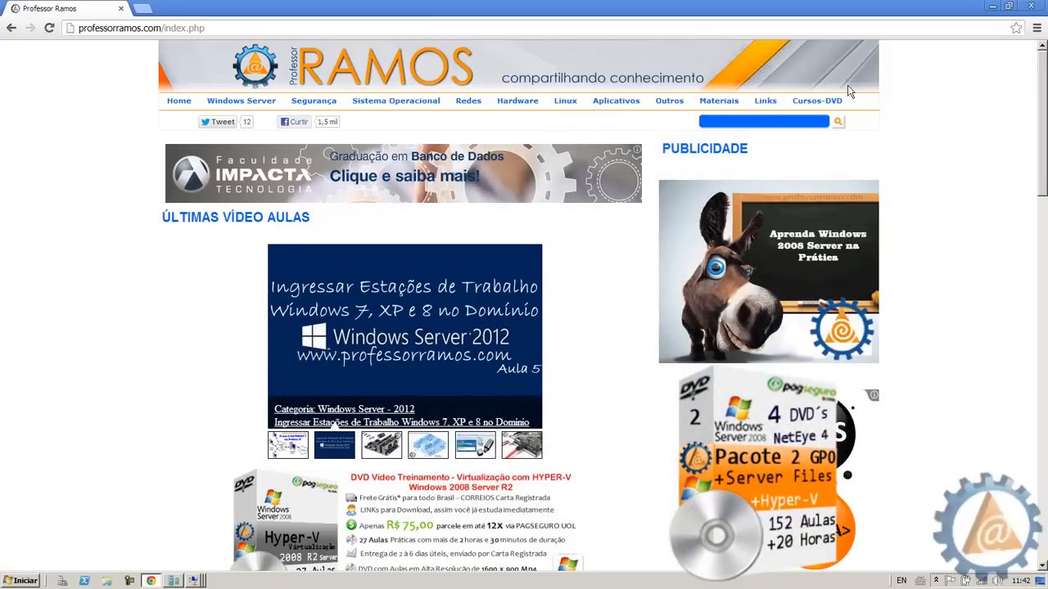
pyautogui.moveTo(824, 105)
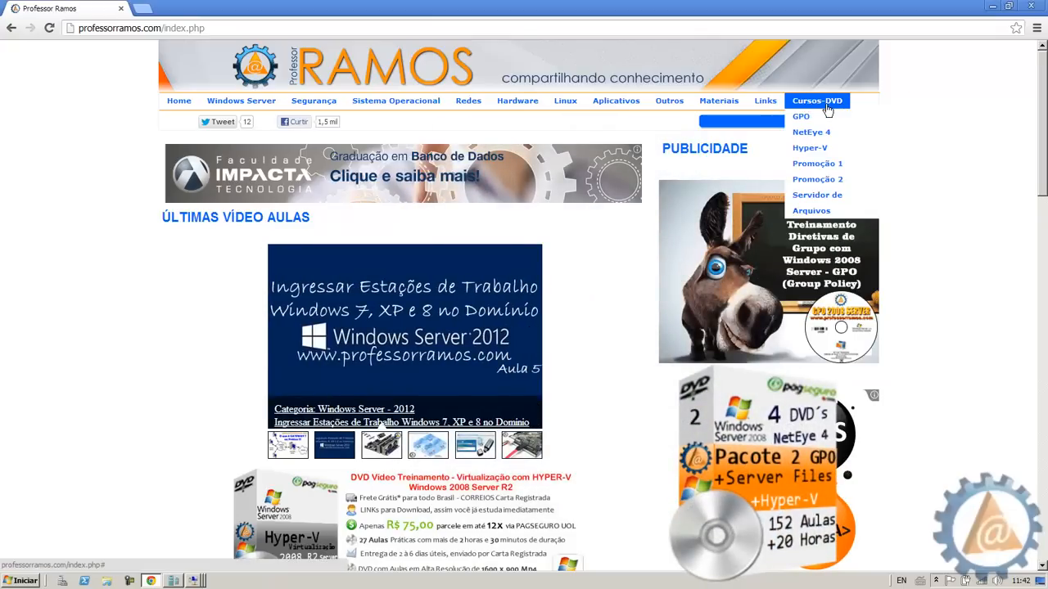